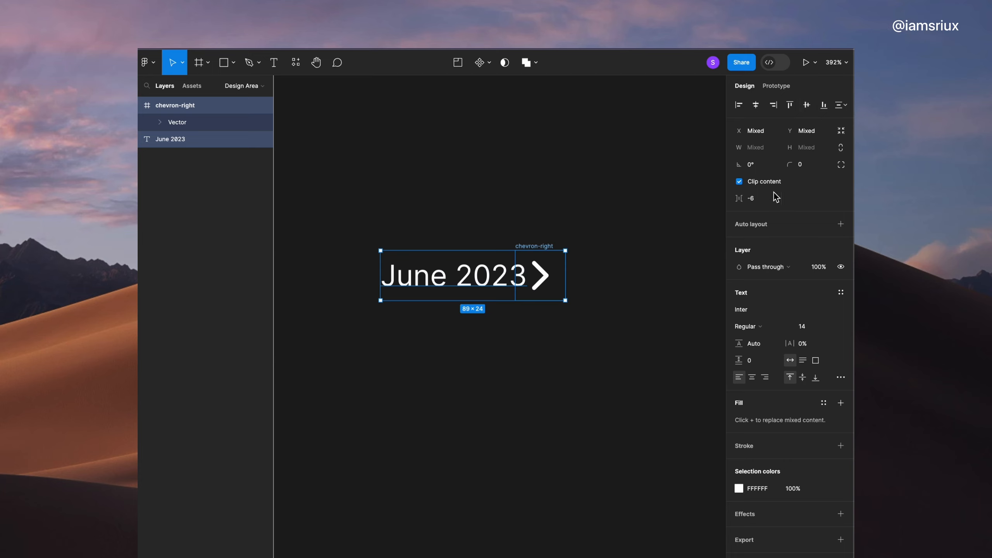
# Step: Set the horizontal spacing between the June 2023 text and the chevron to 4, trying 8 in between
pyautogui.write('4')
pyautogui.press('Return')
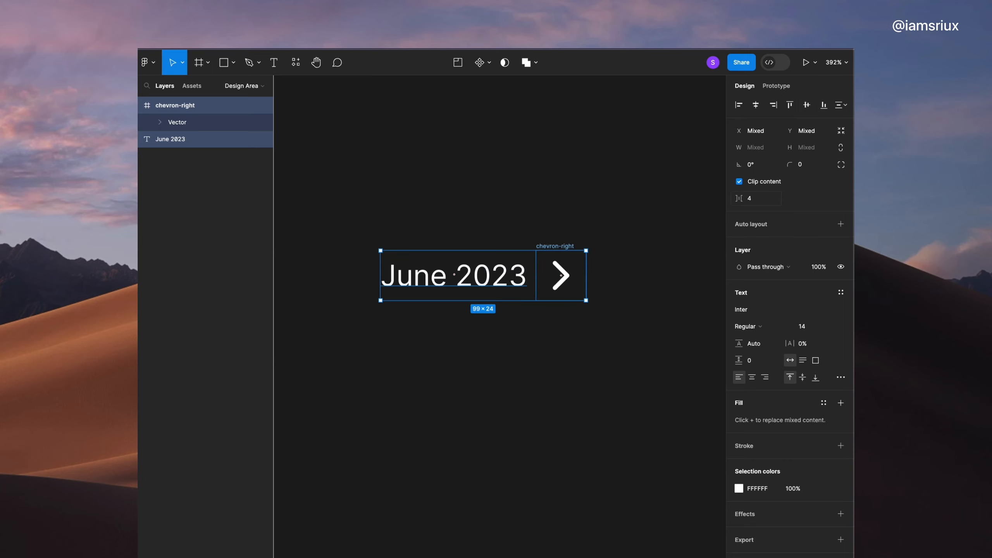
pyautogui.click(757, 203)
pyautogui.write('8')
pyautogui.press('Return')
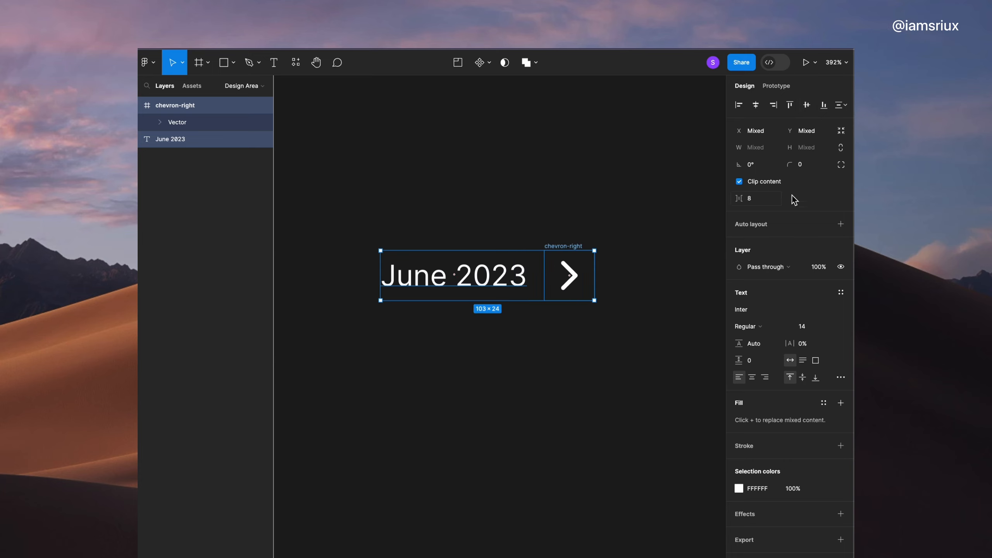
pyautogui.click(768, 198)
pyautogui.write('4')
pyautogui.press('Return')
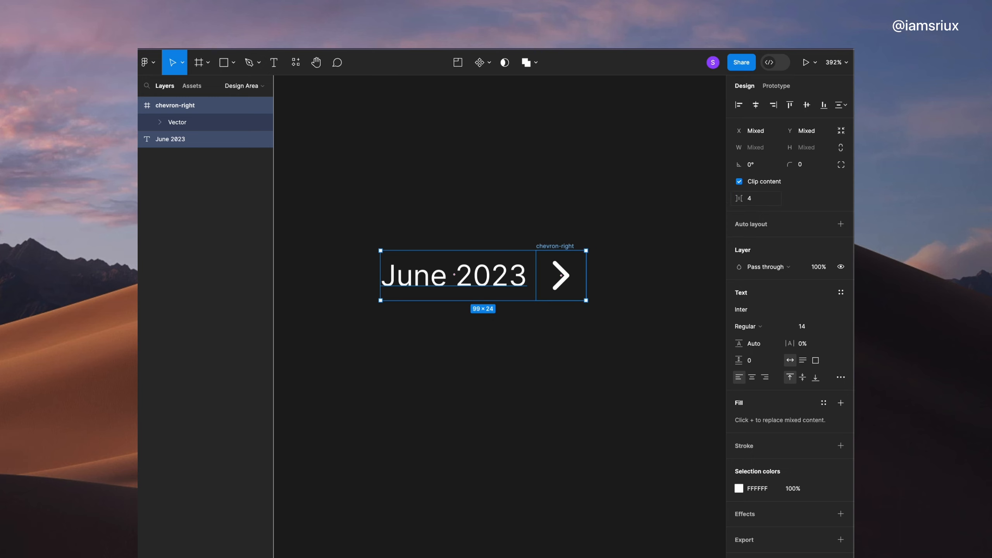
# Step: Select the June 2023 text together with the chevron and wrap them in an auto layout
pyautogui.click(615, 257)
pyautogui.click(561, 275)
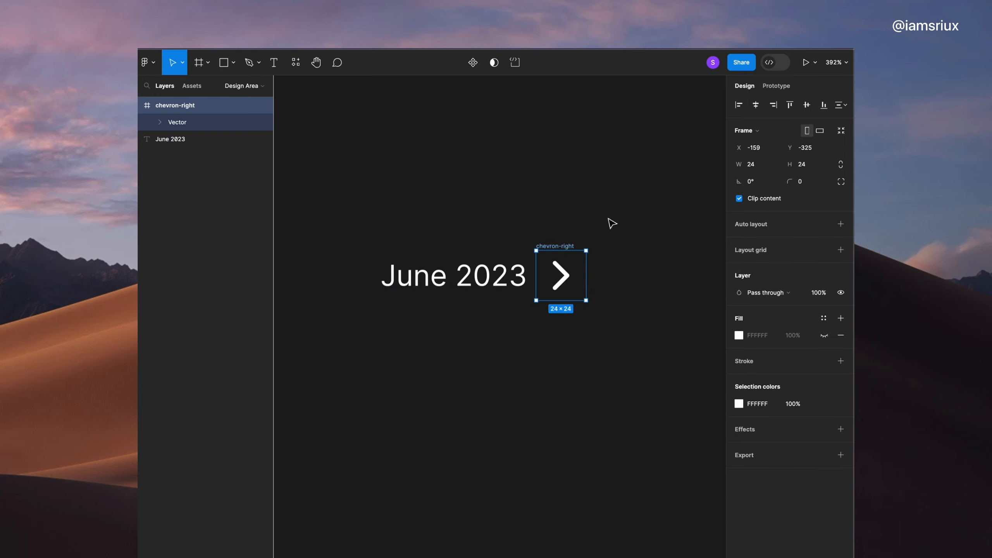
pyautogui.moveTo(355, 216); pyautogui.dragTo(644, 378)
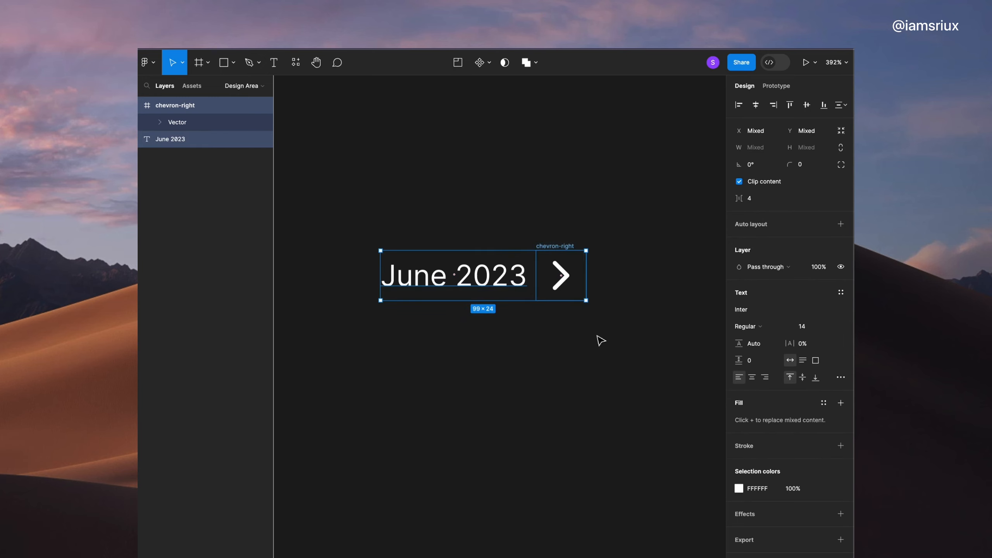
pyautogui.click(840, 225)
pyautogui.hscroll(3, 461, 370)
pyautogui.hscroll(-1, 462, 368)
pyautogui.click(485, 366)
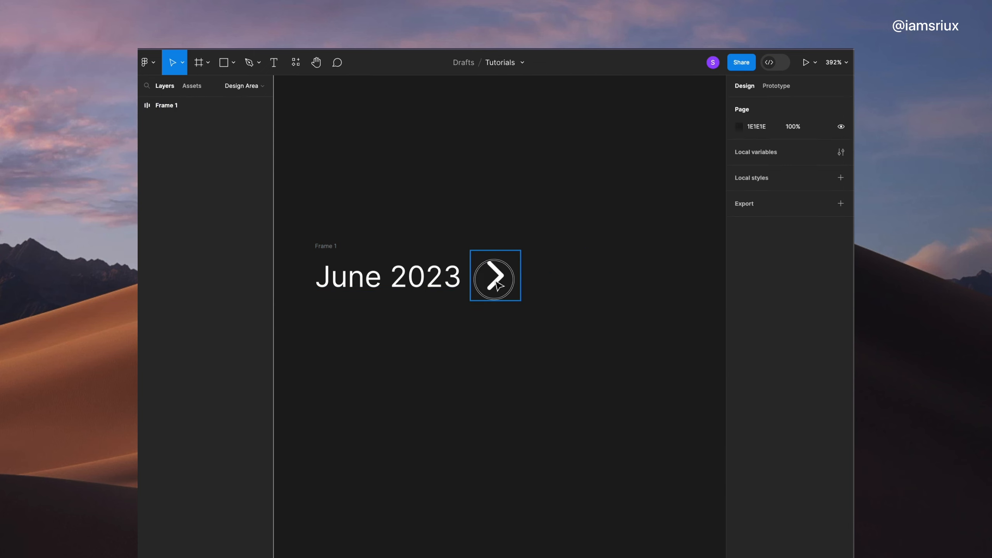
# Step: Paste a separate copy of the chevron-right icon and place it below the June 2023 frame
pyautogui.click(498, 285)
pyautogui.click(492, 462)
pyautogui.scroll(-5, 489, 463)
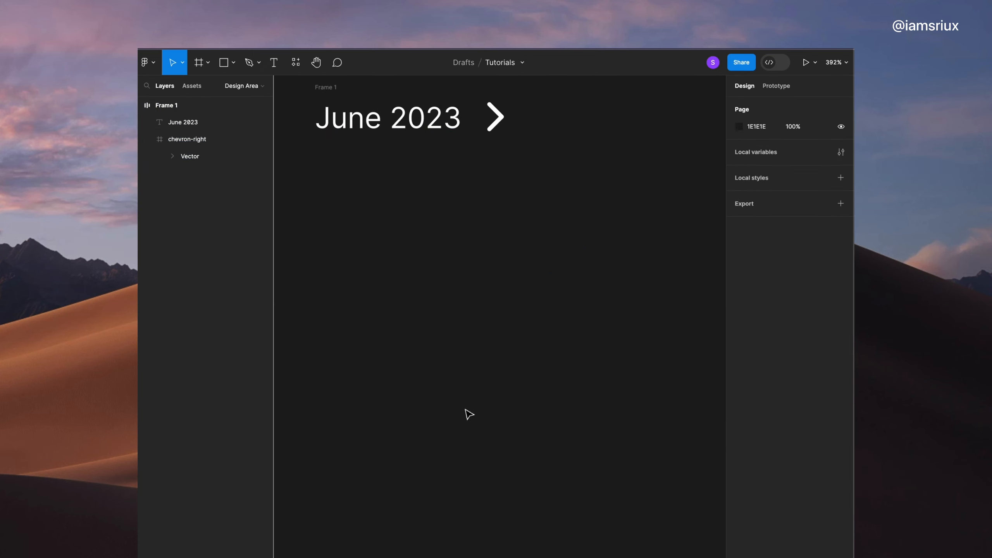
pyautogui.press('super+v')
pyautogui.press('super+z')
pyautogui.click(494, 206)
pyautogui.scroll(-4, 471, 212)
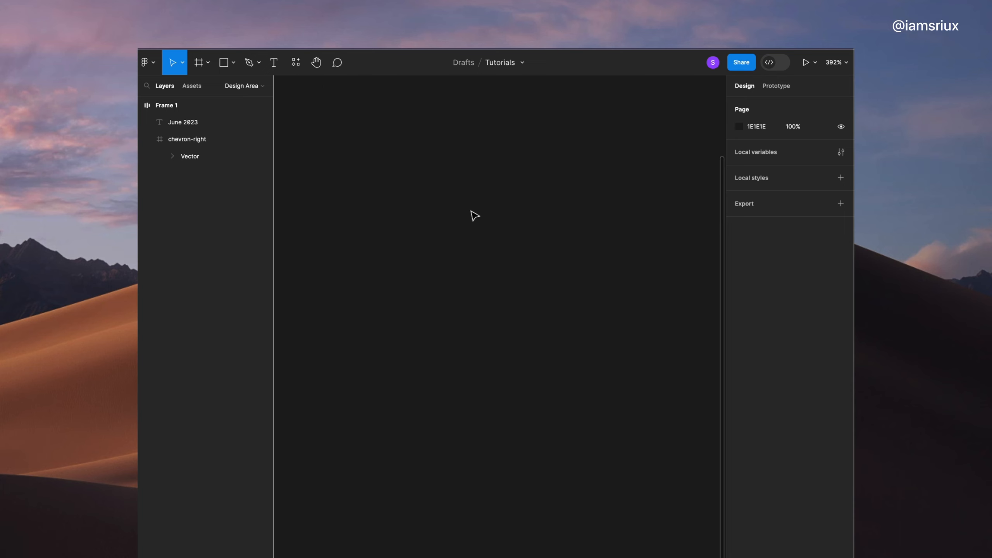
pyautogui.press('super+v')
pyautogui.scroll(4, 501, 220)
pyautogui.moveTo(504, 516); pyautogui.dragTo(522, 239)
# Step: Duplicate the separate chevron, rotate the copy to 180°, and place it just to the left of the original
pyautogui.press('super+d')
pyautogui.click(770, 182)
pyautogui.write('1')
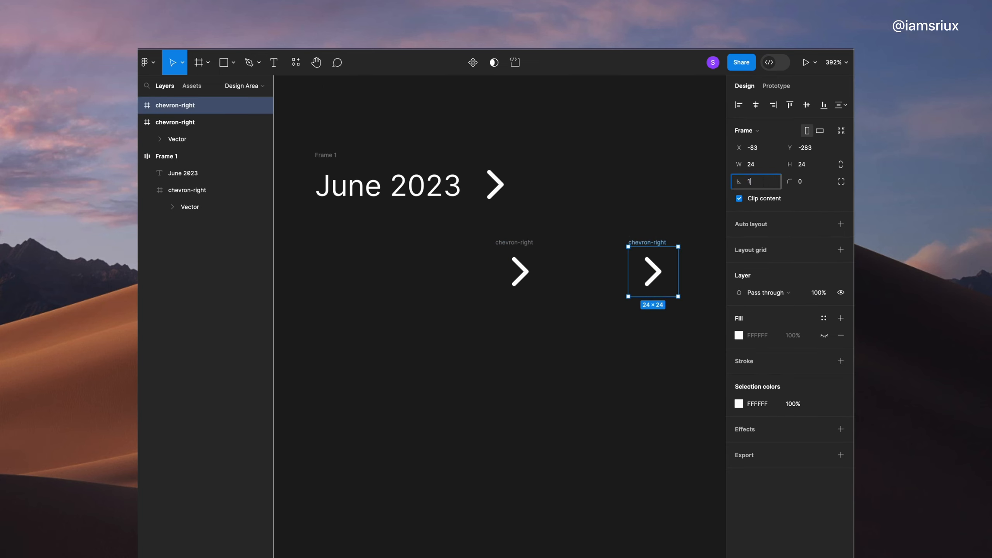
pyautogui.write('80')
pyautogui.press('Return')
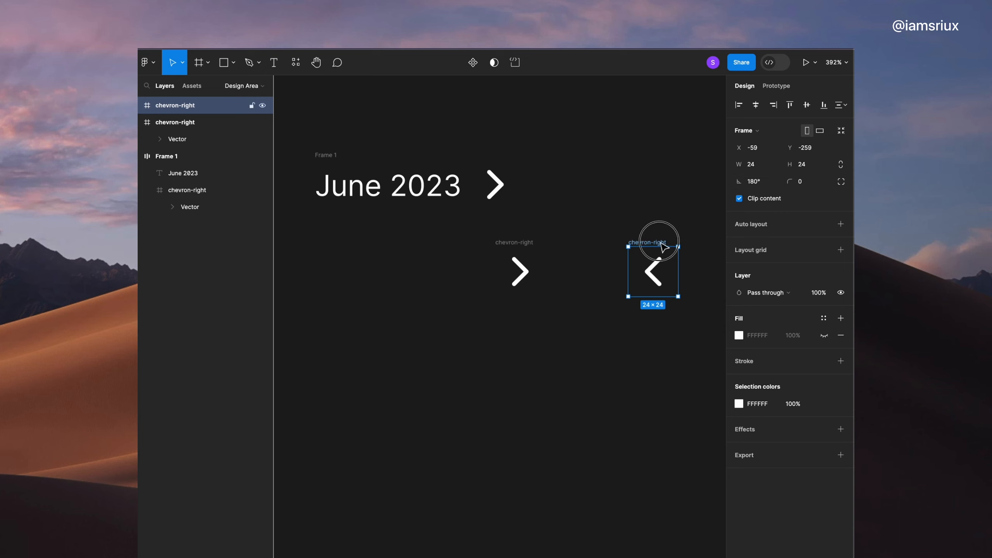
pyautogui.moveTo(650, 242); pyautogui.dragTo(561, 334)
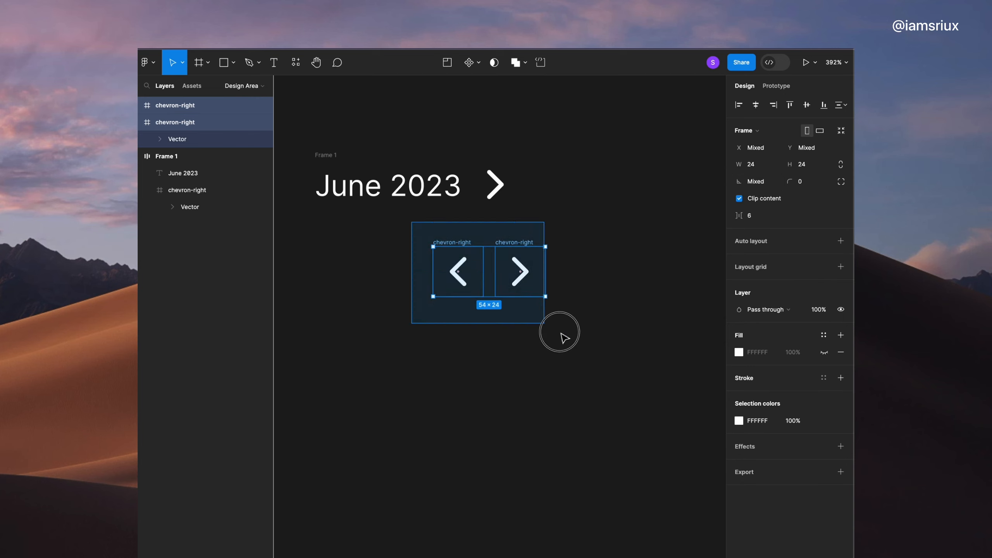
# Step: Set the spacing between the two loose chevrons to 16, after trying 8, and wrap them in an auto layout
pyautogui.click(764, 217)
pyautogui.write('8')
pyautogui.press('Return')
pyautogui.click(762, 217)
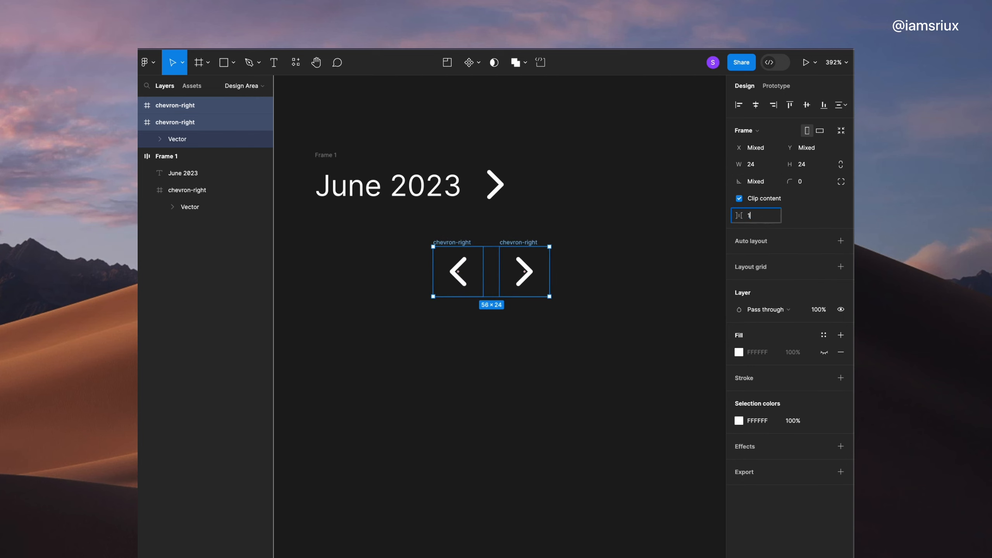
pyautogui.write('16')
pyautogui.press('Return')
pyautogui.hotkey('shift', 'a')
pyautogui.click(552, 343)
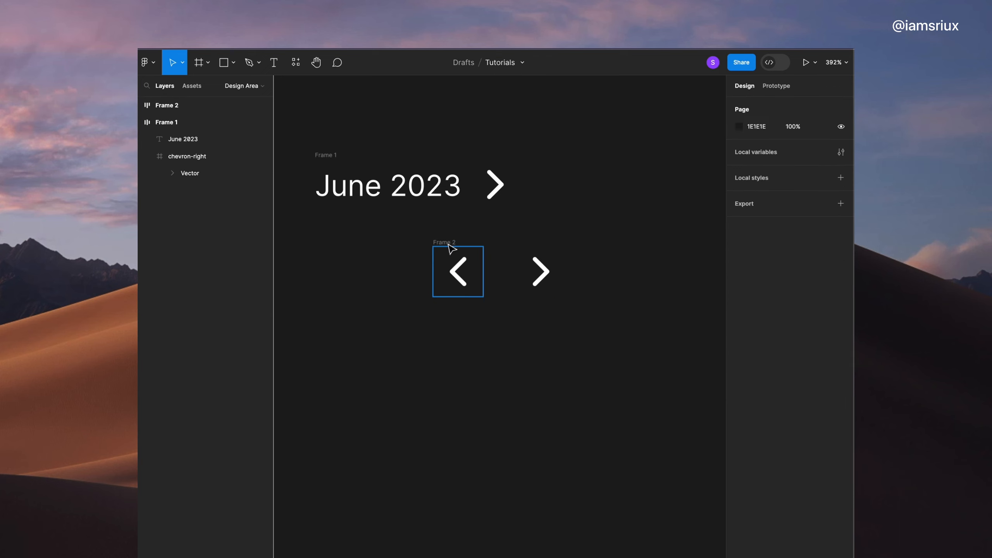
# Step: Move the chevron pair to the right of the June 2023 frame and combine both frames in an auto layout
pyautogui.moveTo(452, 244); pyautogui.dragTo(564, 153)
pyautogui.moveTo(309, 137); pyautogui.dragTo(703, 241)
pyautogui.click(841, 258)
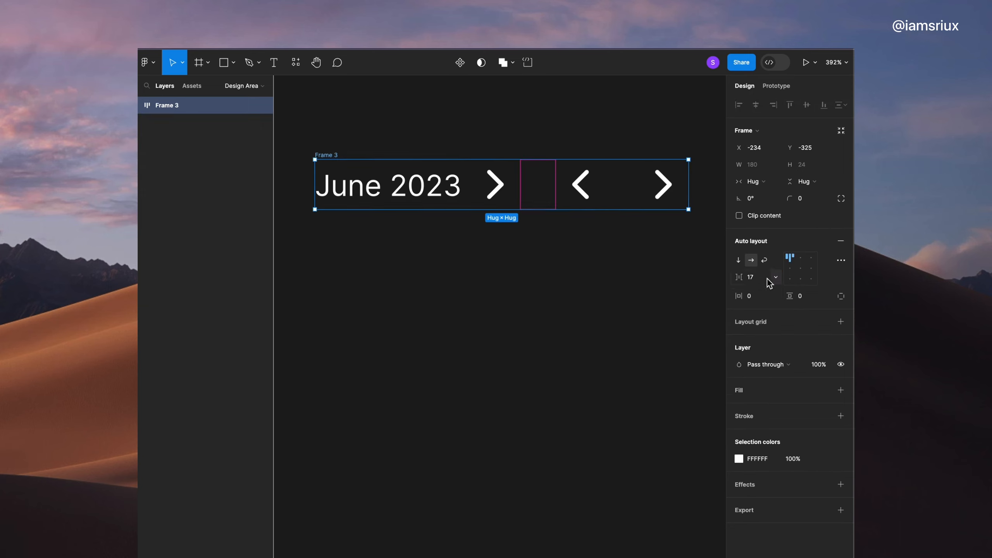
# Step: Set the gap between items in the combined frame to 64, trying 24 first
pyautogui.click(766, 279)
pyautogui.write('24')
pyautogui.press('Return')
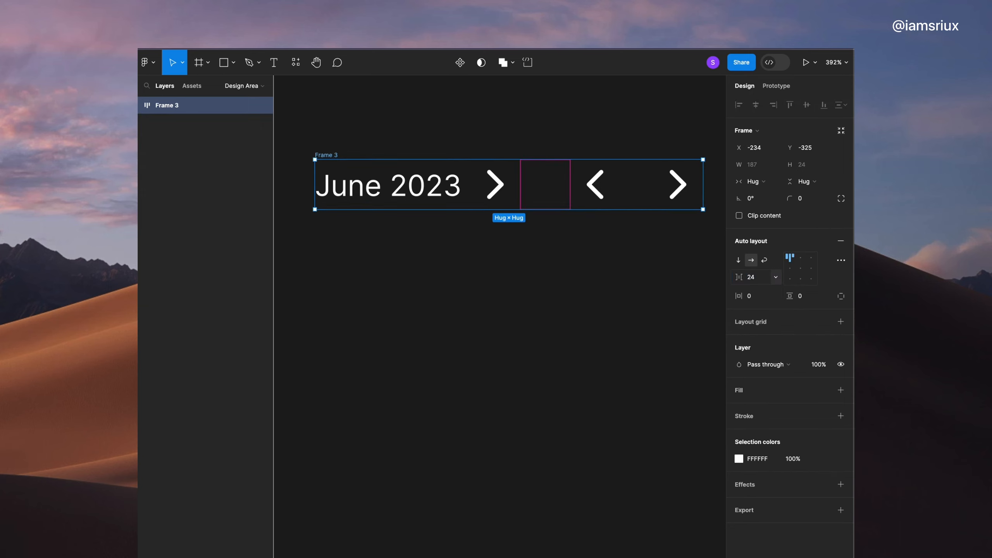
pyautogui.write('64')
pyautogui.press('Return')
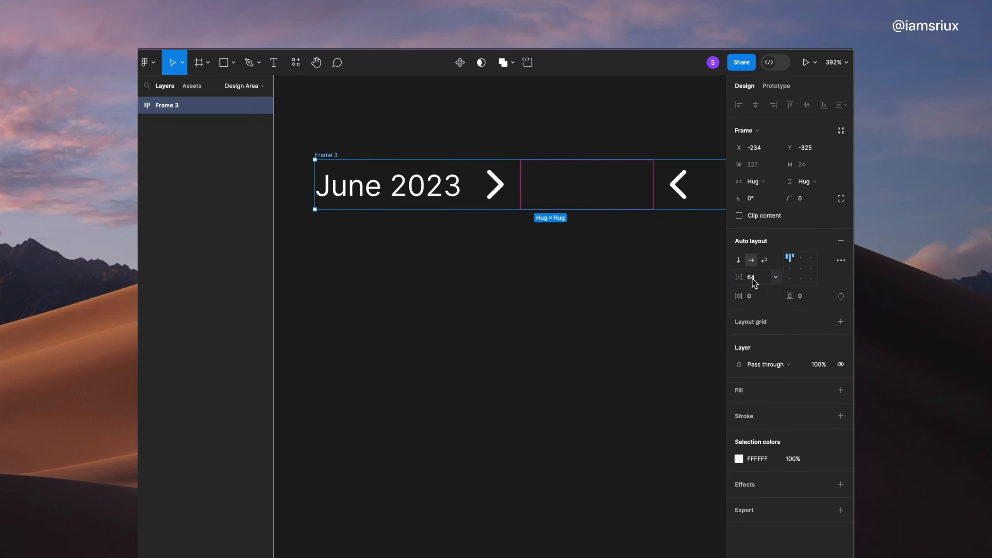
# Step: Reduce the auto layout gap between the previous and next chevrons in Frame 2 to 8
pyautogui.scroll(-3, 561, 294)
pyautogui.hscroll(2, 563, 274)
pyautogui.doubleClick(614, 223)
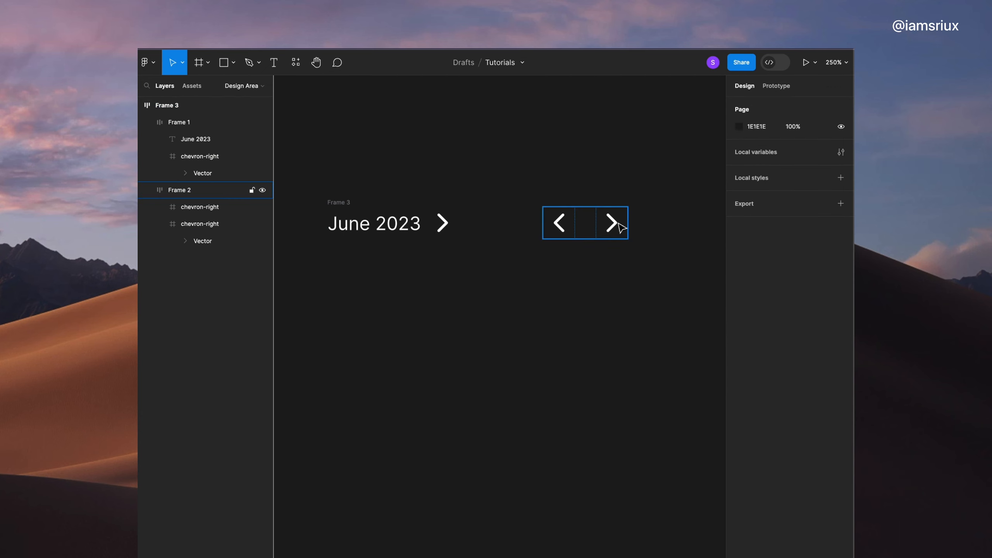
pyautogui.hotkey('shift', 'Return')
pyautogui.click(767, 280)
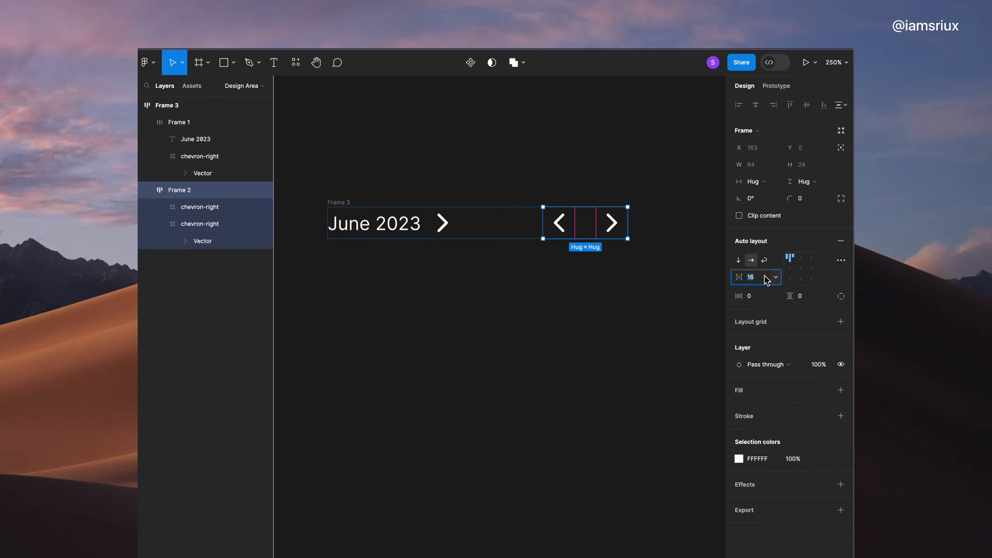
pyautogui.write('8')
pyautogui.press('Return')
pyautogui.click(686, 322)
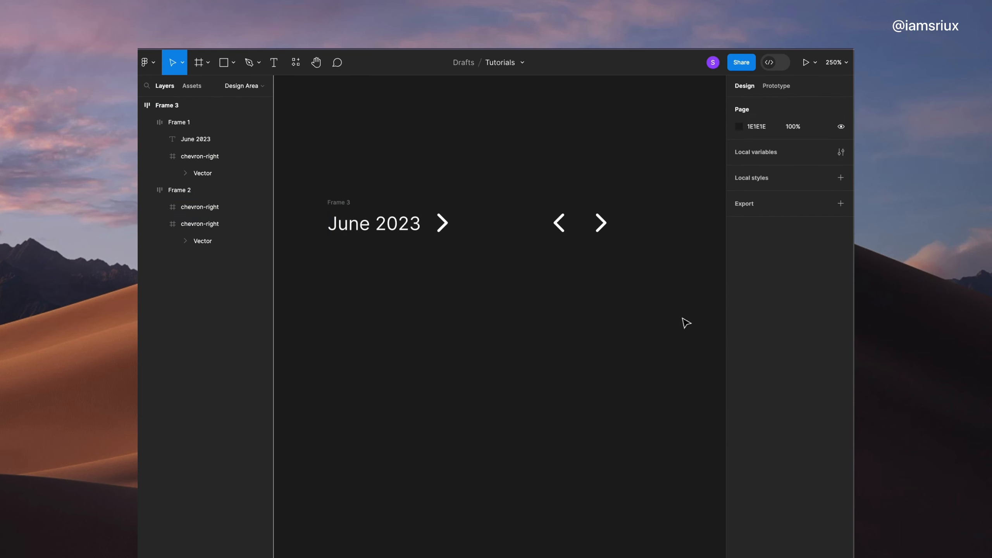
pyautogui.hscroll(-2, 434, 211)
pyautogui.click(380, 204)
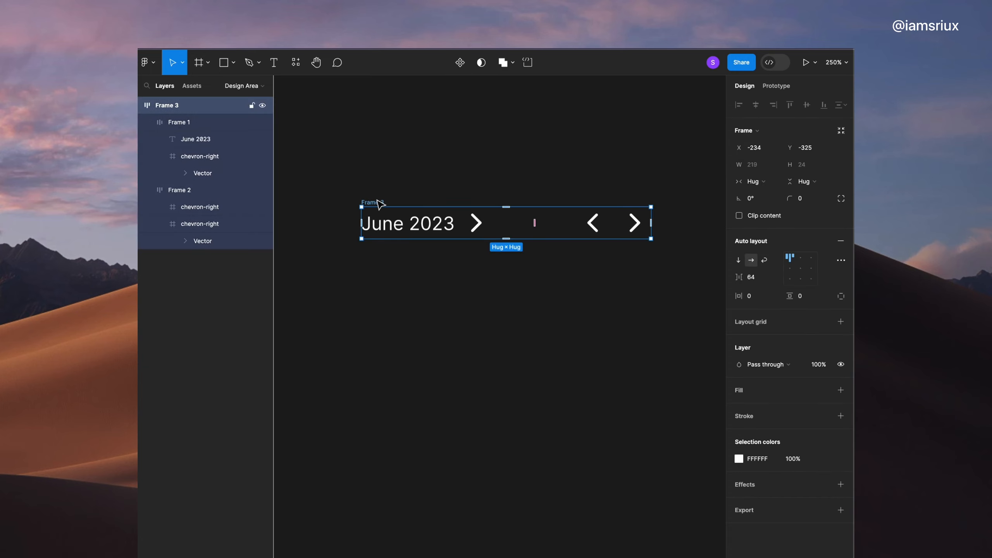
pyautogui.click(492, 251)
pyautogui.scroll(3, 430, 256)
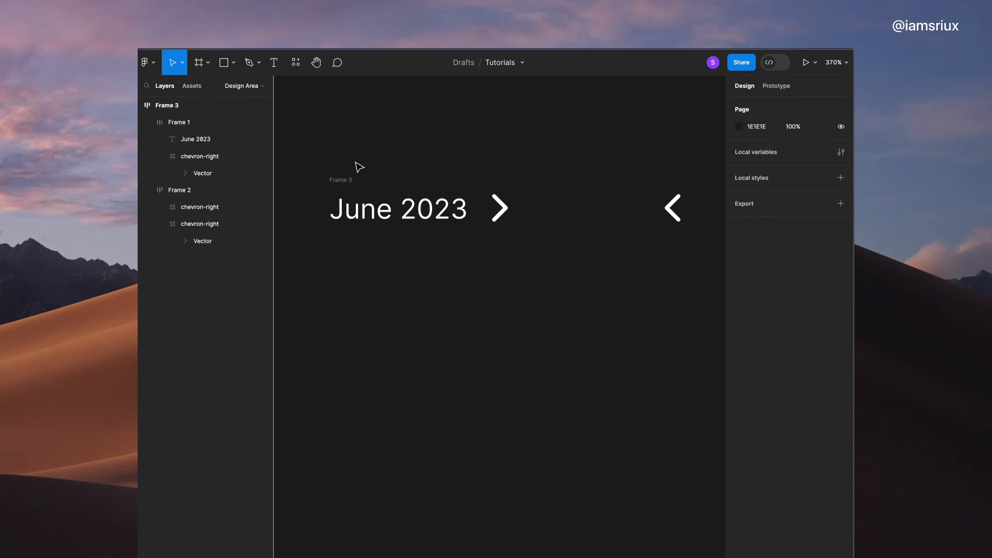
# Step: Change the colour of all text and chevrons in Frame 3 to dark grey 222222
pyautogui.click(344, 179)
pyautogui.click(839, 390)
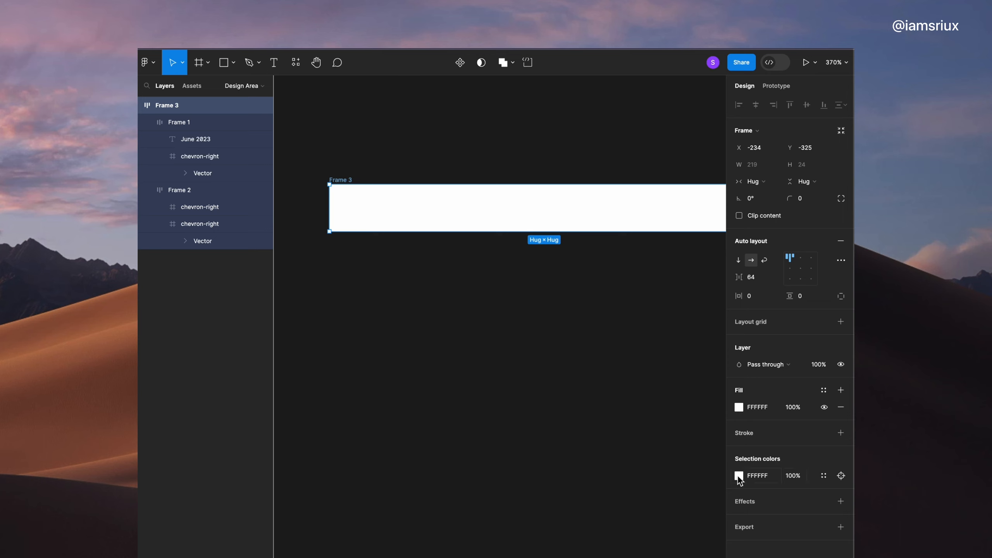
pyautogui.press('super+z')
pyautogui.click(738, 459)
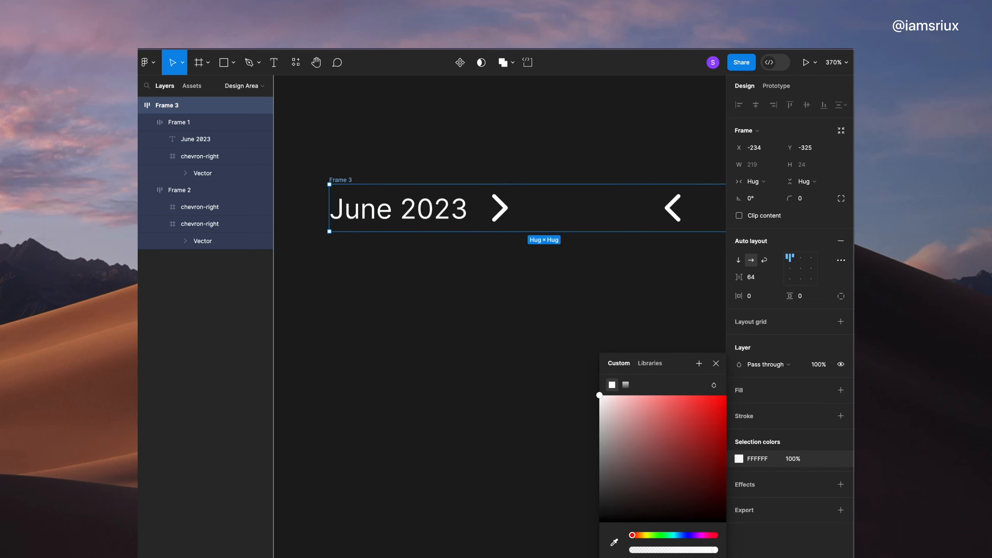
pyautogui.click(515, 486)
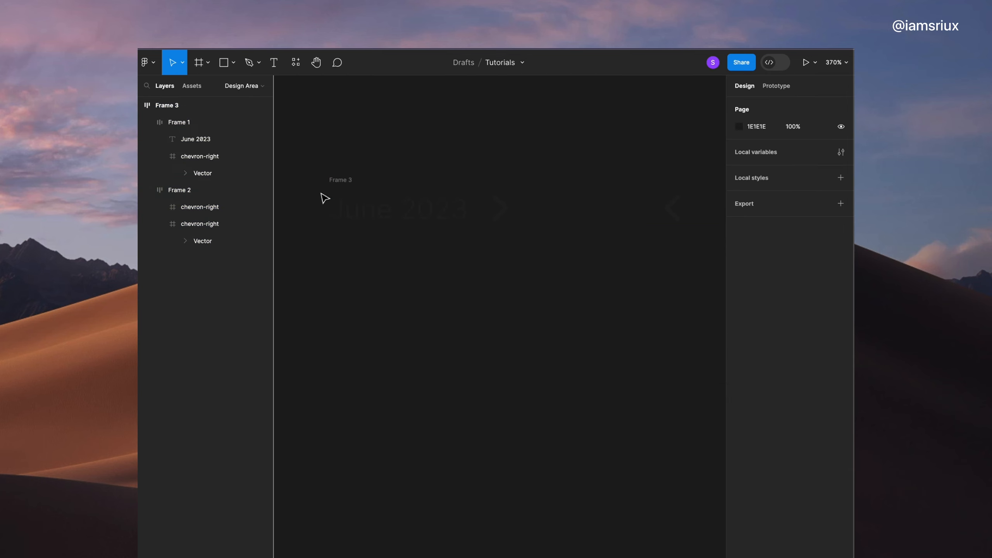
# Step: Add a white FFFFFF background fill to Frame 3
pyautogui.click(331, 199)
pyautogui.click(841, 390)
pyautogui.scroll(-3, 486, 351)
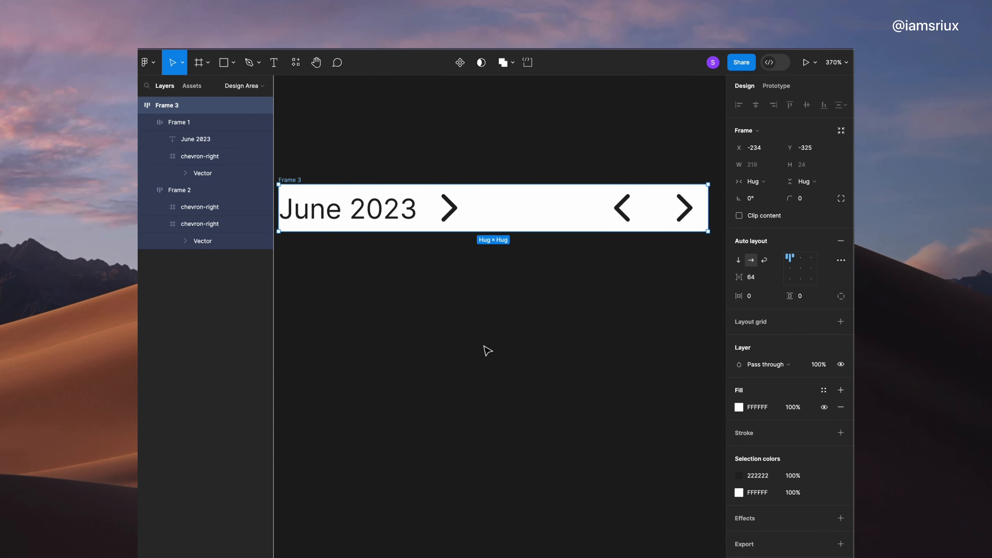
pyautogui.click(522, 351)
# Step: Set both the horizontal and vertical padding of Frame 3 to 4
pyautogui.click(328, 206)
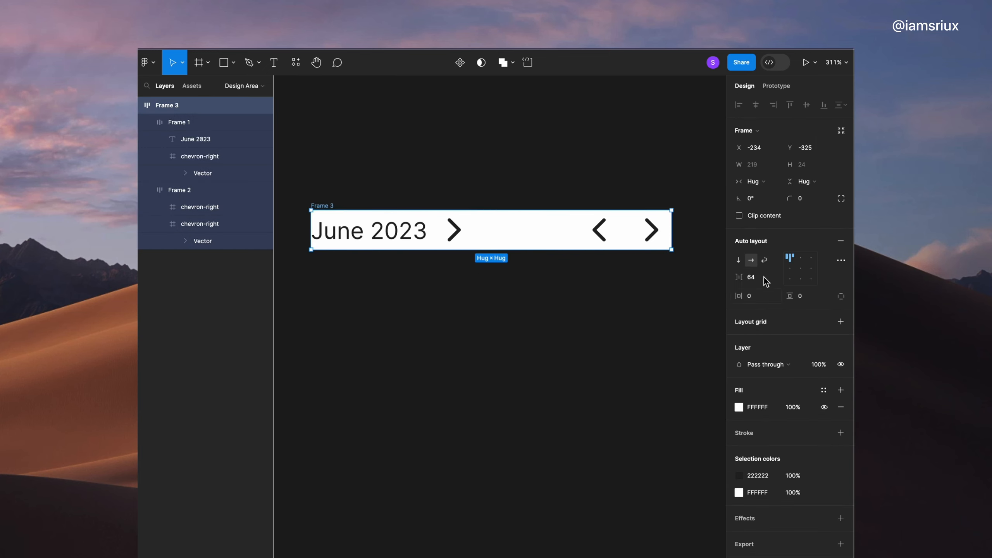
pyautogui.write('4')
pyautogui.click(808, 296)
pyautogui.write('4')
pyautogui.click(636, 322)
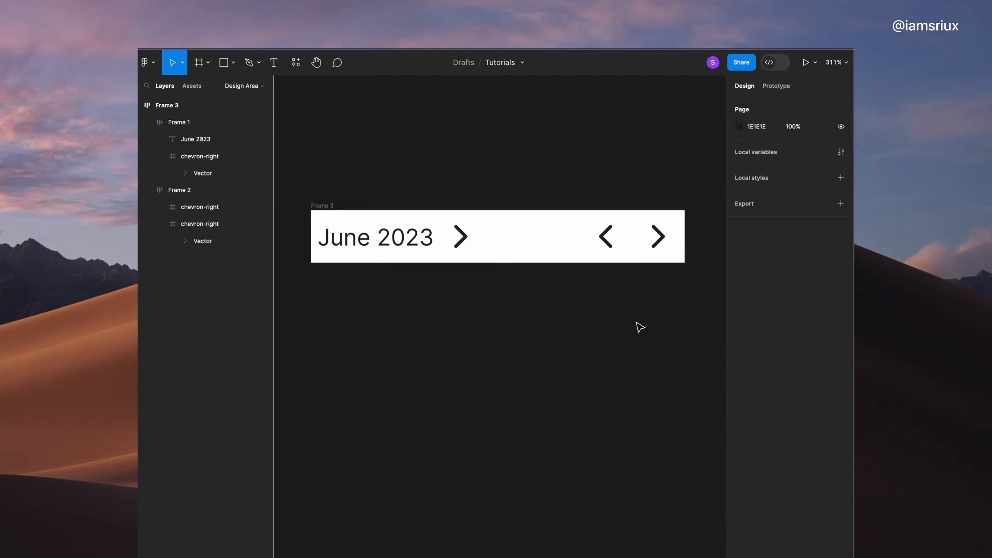
pyautogui.click(332, 205)
pyautogui.click(528, 377)
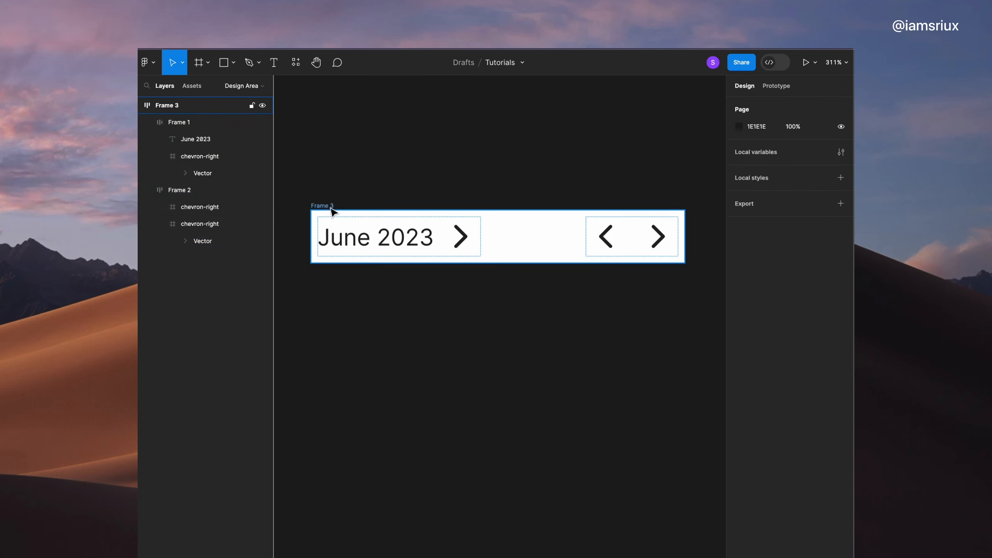
# Step: Add a text label reading SUN below the header frame and centre its text alignment horizontally and vertically
pyautogui.click(273, 62)
pyautogui.click(336, 326)
pyautogui.write('Su')
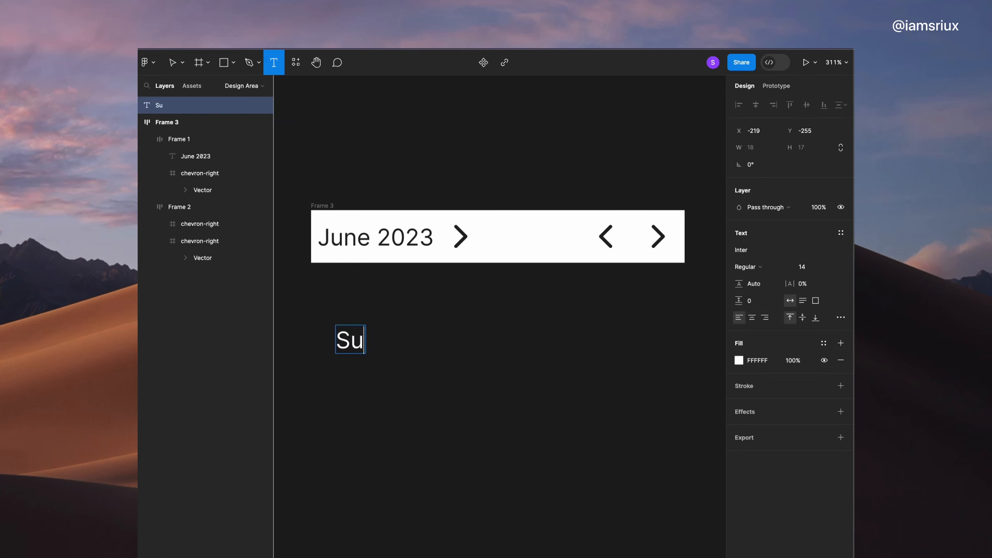
pyautogui.press('BackSpace')
pyautogui.write('UN')
pyautogui.click(181, 65)
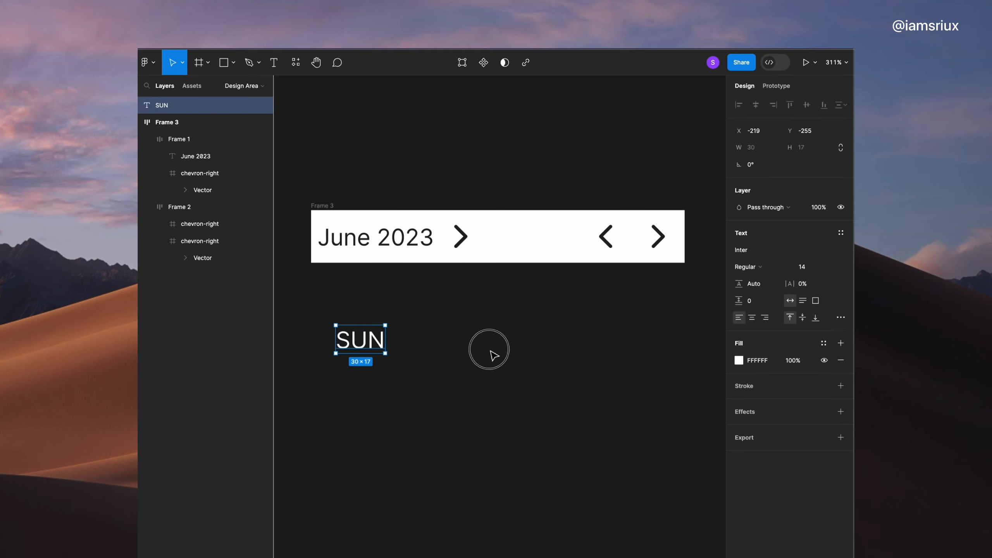
pyautogui.click(752, 317)
pyautogui.click(803, 317)
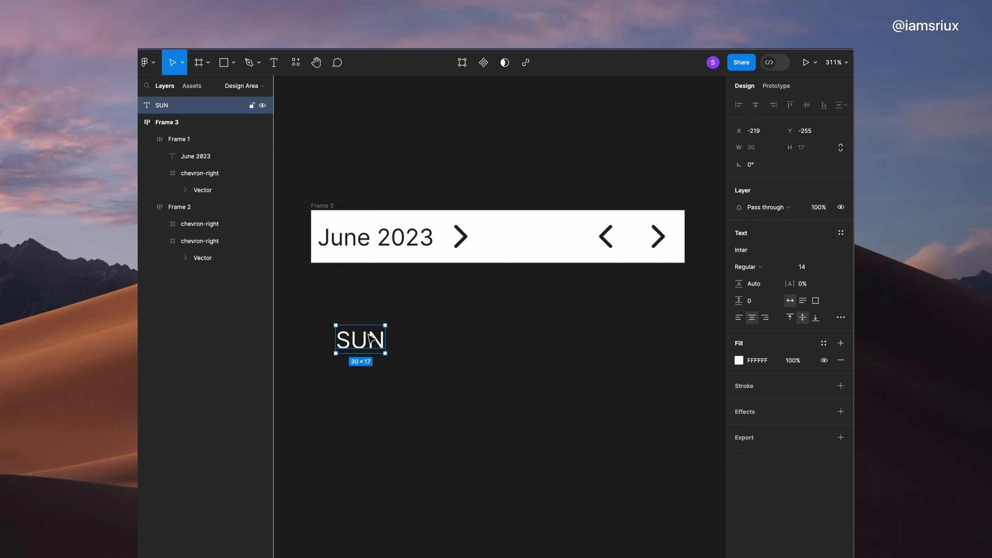
# Step: Duplicate the SUN label to the right at intervals of 42 to form a row of seven labels
pyautogui.moveTo(370, 340); pyautogui.dragTo(438, 338)
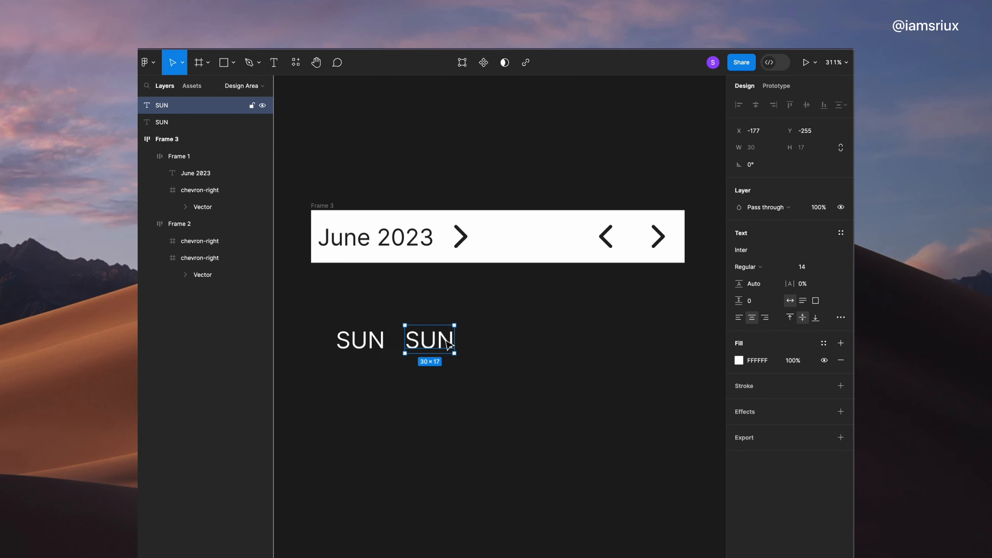
pyautogui.hotkey('ctrl', 'd')
pyautogui.hotkey('ctrl', 'd')
pyautogui.press('super+d')
pyautogui.press('super+d')
pyautogui.press('super+d')
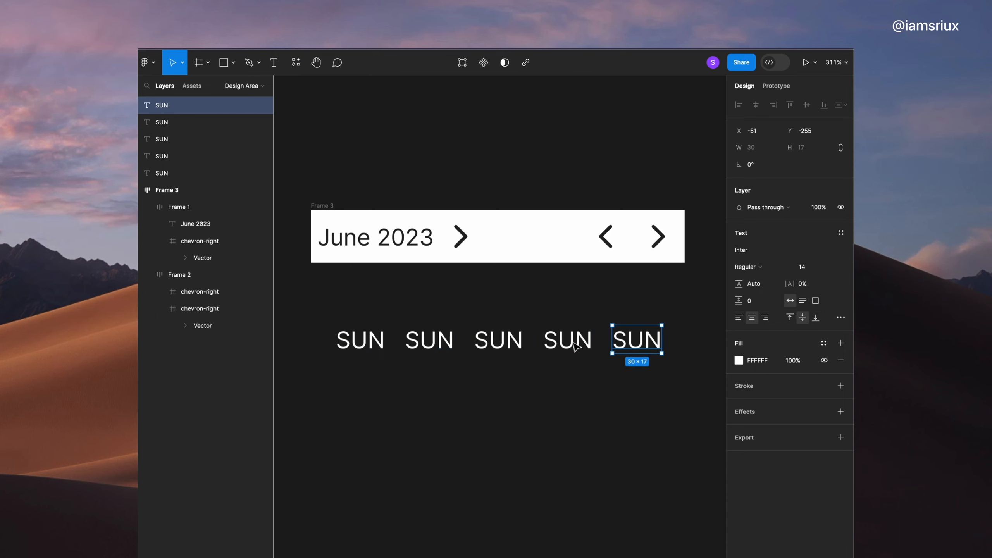
# Step: Replace the text of the second, third and fourth SUN labels with MON, TUE and WED
pyautogui.scroll(-3, 577, 343)
pyautogui.doubleClick(421, 337)
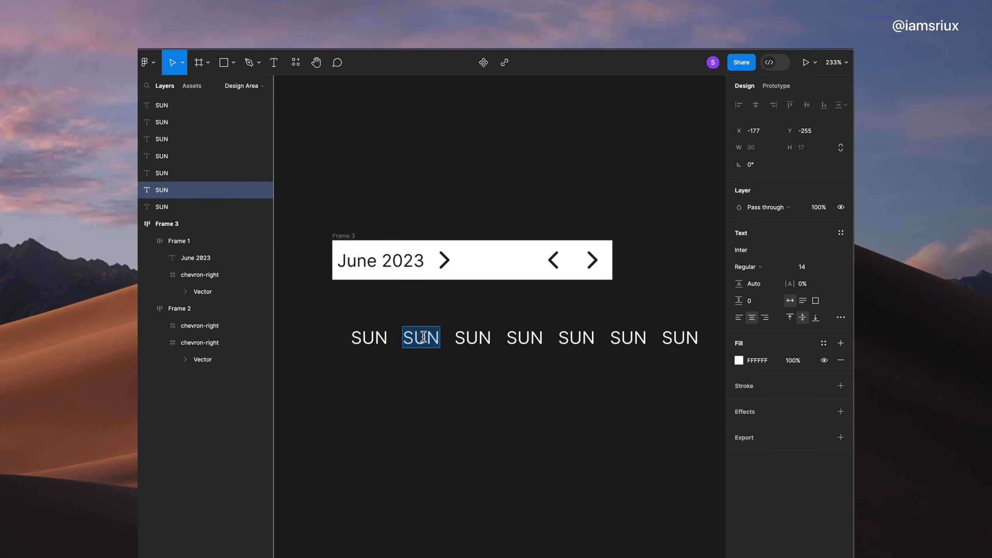
pyautogui.write('MON')
pyautogui.doubleClick(472, 338)
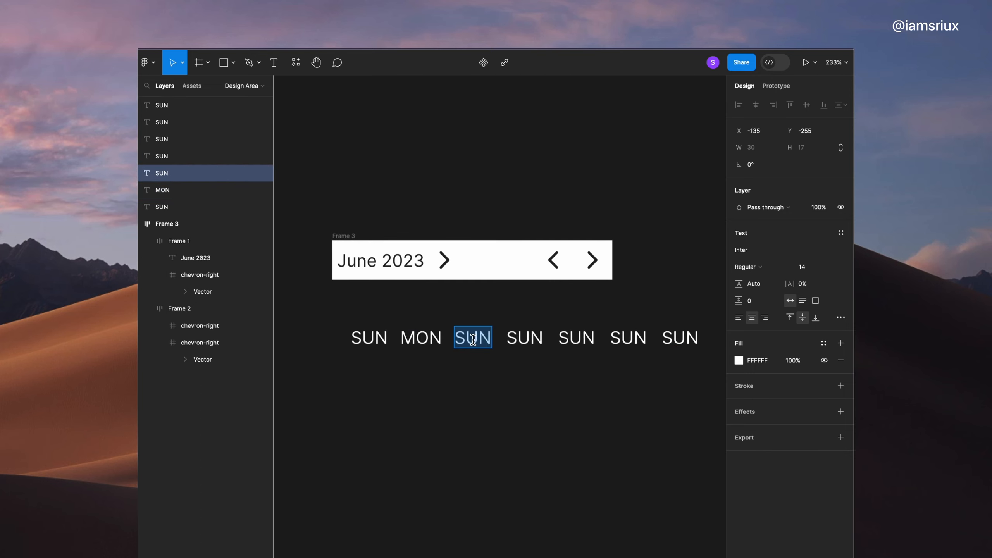
pyautogui.write('TUE')
pyautogui.doubleClick(520, 337)
pyautogui.write('W')
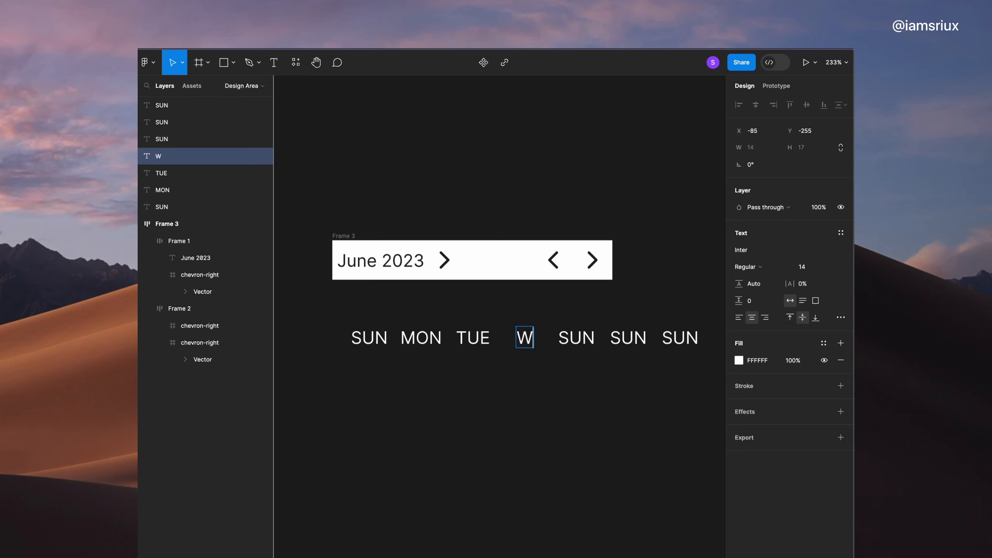
pyautogui.write('ED')
# Step: Replace the text of the last three SUN labels with THU, FRI and SAT
pyautogui.doubleClick(569, 337)
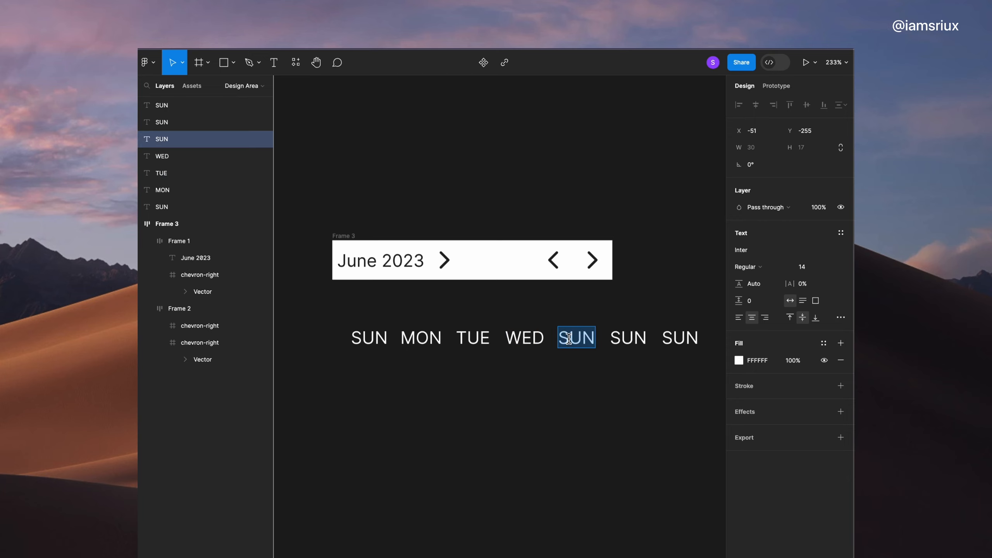
pyautogui.write('THU')
pyautogui.doubleClick(621, 336)
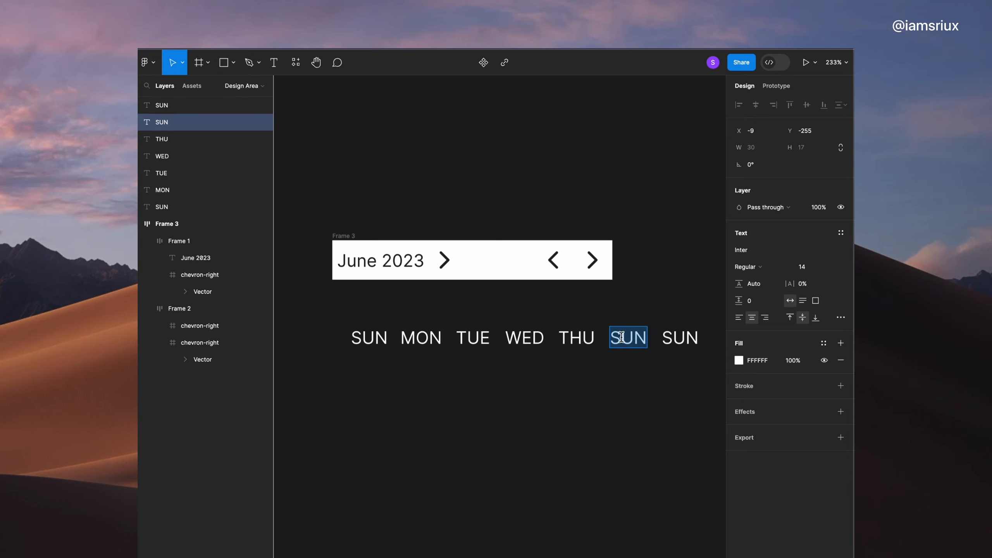
pyautogui.write('FRI')
pyautogui.doubleClick(680, 337)
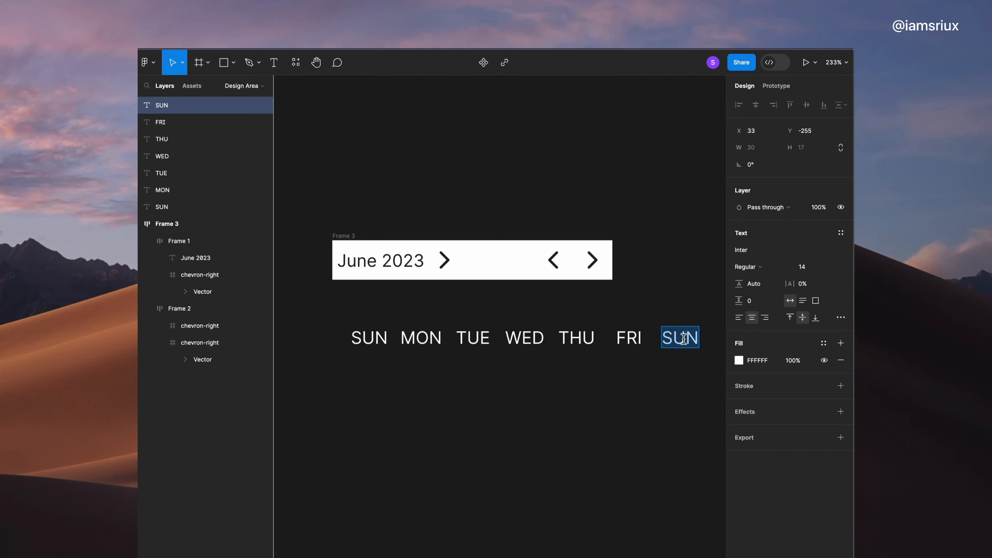
pyautogui.write('SAT')
# Step: Wrap the seven weekday labels in a horizontal auto layout frame and centre its content alignment
pyautogui.moveTo(344, 321); pyautogui.dragTo(693, 359)
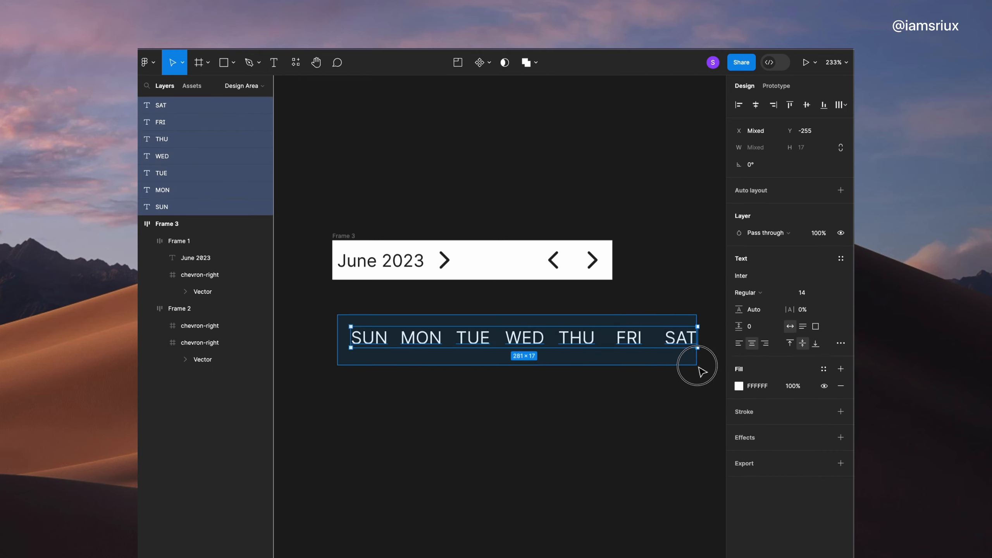
pyautogui.click(841, 190)
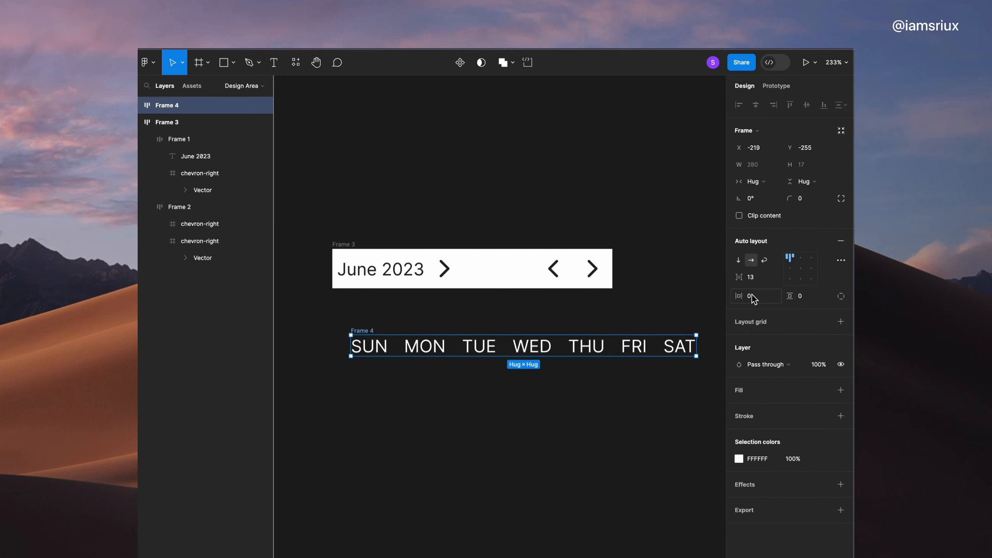
pyautogui.click(778, 300)
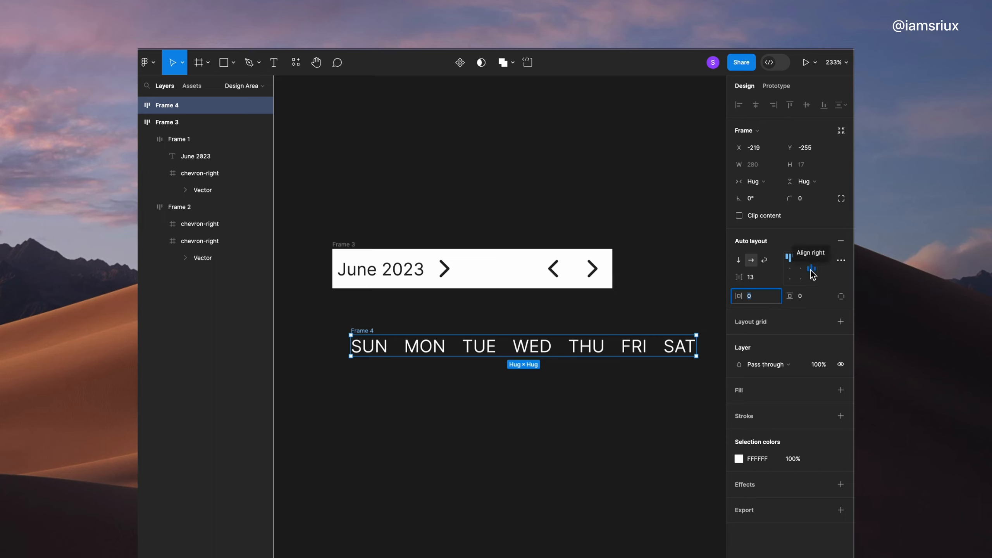
pyautogui.click(811, 271)
pyautogui.click(801, 268)
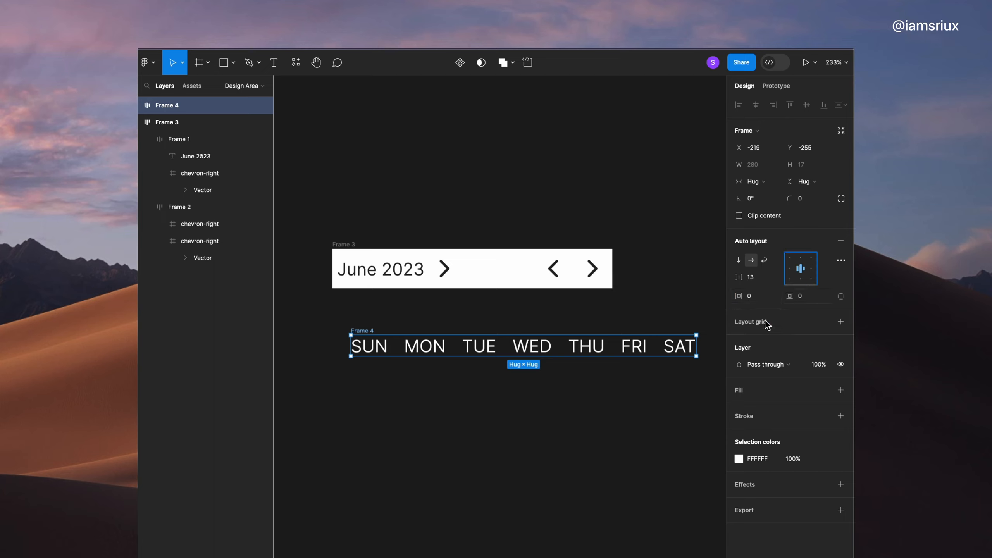
# Step: Set both the horizontal and vertical padding of the weekday frame to 4
pyautogui.write('4')
pyautogui.click(797, 296)
pyautogui.write('4')
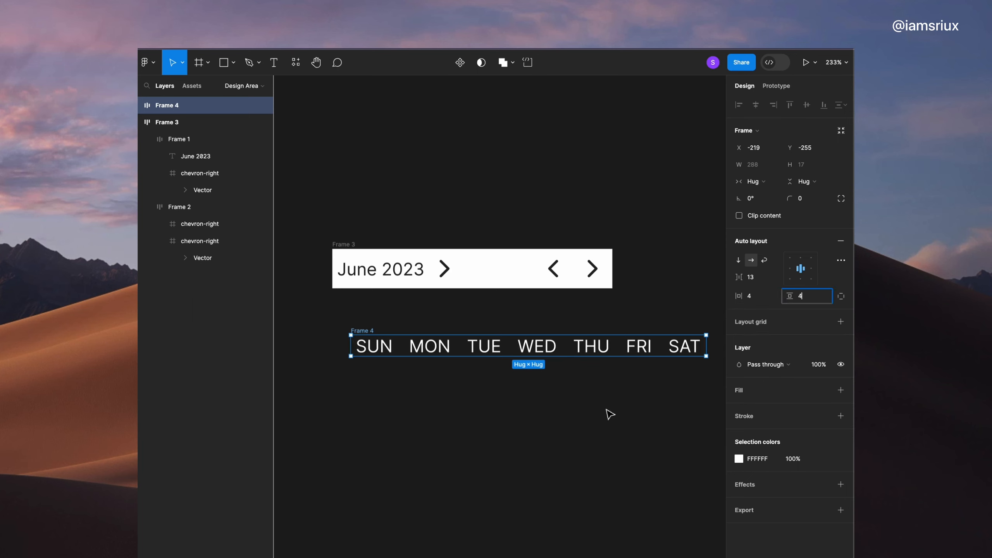
pyautogui.click(607, 413)
# Step: Recolour the weekday labels to dark grey 222222 and add a white FFFFFF background fill to Frame 4
pyautogui.click(364, 331)
pyautogui.click(840, 392)
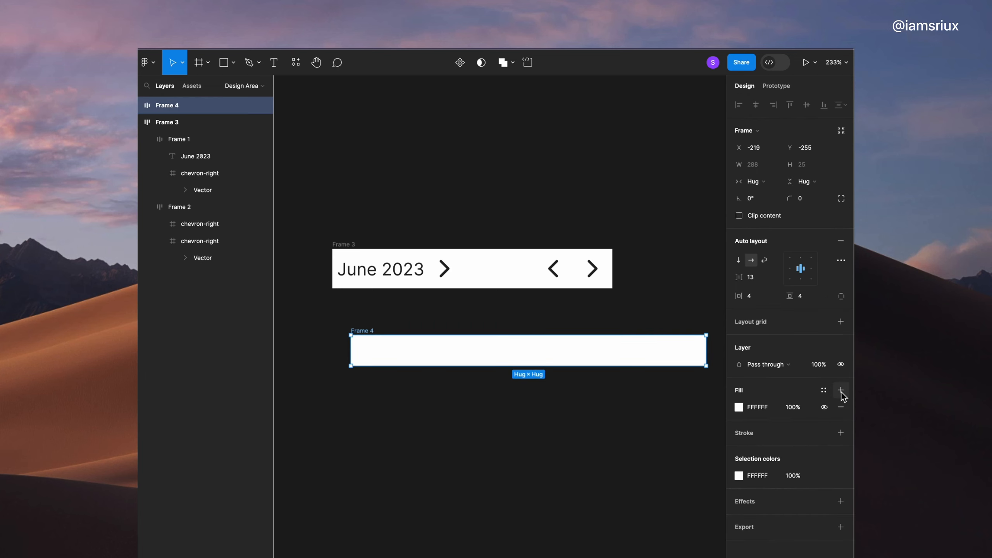
pyautogui.press('super+z')
pyautogui.click(739, 458)
pyautogui.moveTo(661, 500); pyautogui.dragTo(584, 509)
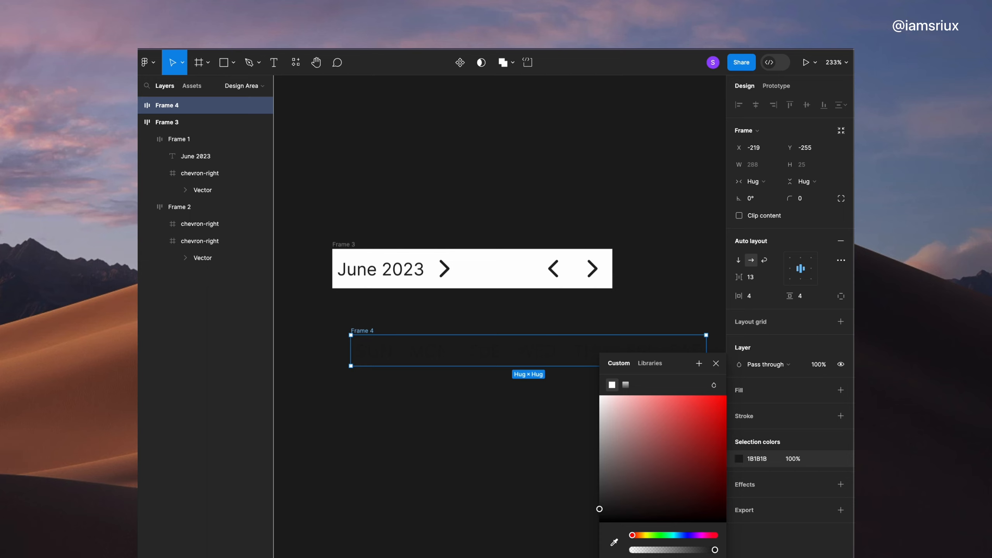
pyautogui.click(840, 390)
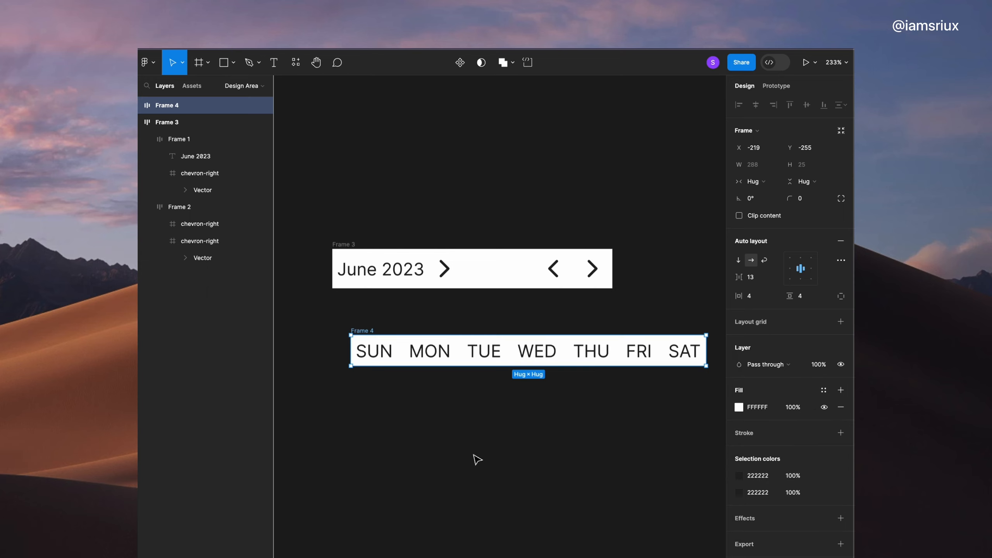
# Step: Place the weekday frame 6 below the header frame with left edges aligned, and widen the header's item spacing to 124
pyautogui.hscroll(-2, 461, 448)
pyautogui.moveTo(365, 344); pyautogui.dragTo(348, 304)
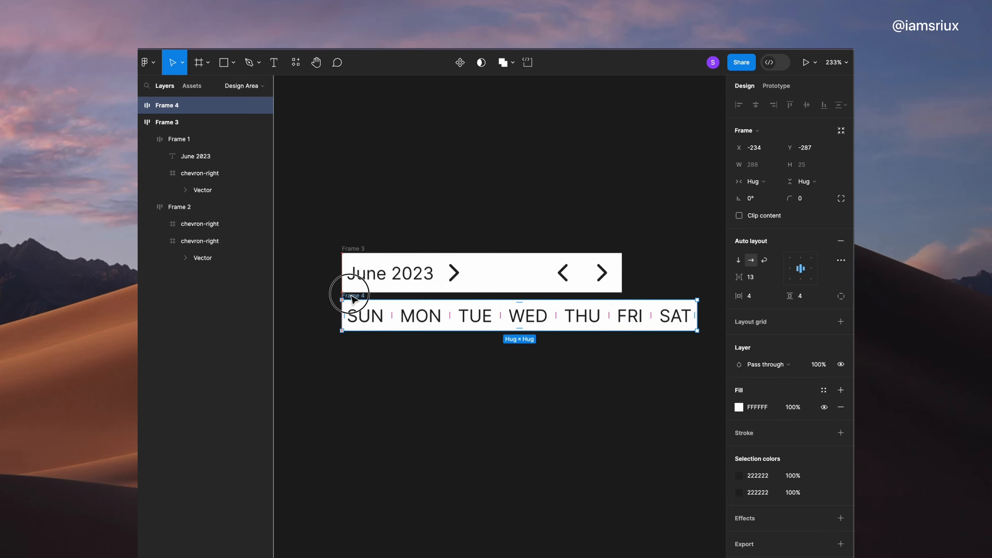
pyautogui.click(441, 288)
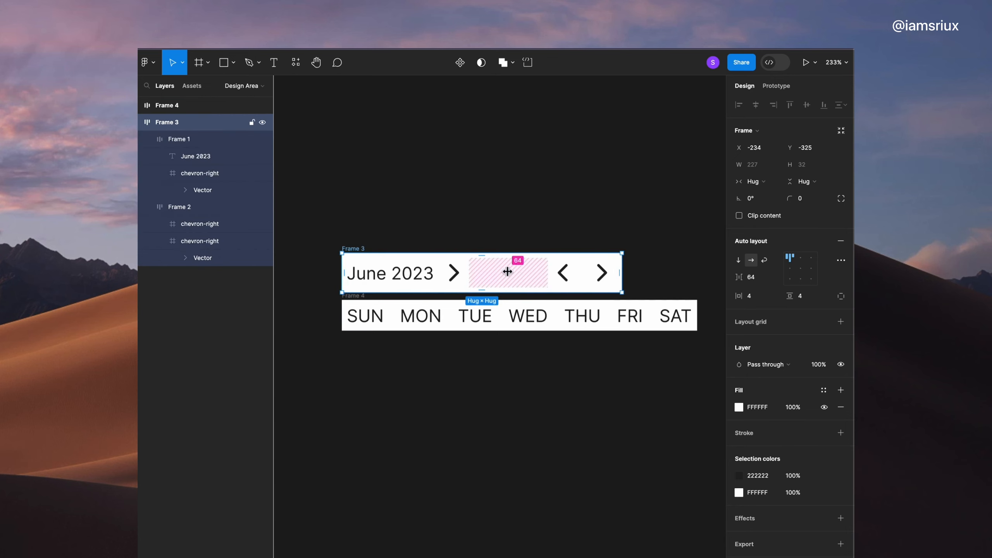
pyautogui.moveTo(505, 273); pyautogui.dragTo(545, 273)
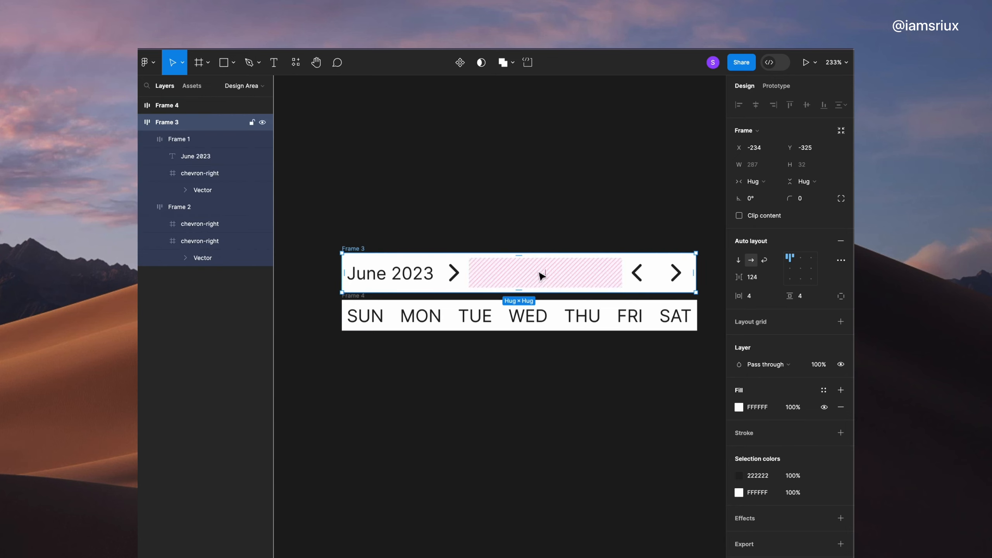
pyautogui.click(462, 211)
# Step: Resize header Frame 3 to a fixed width of 288 to match the weekday frame
pyautogui.click(348, 247)
pyautogui.click(328, 228)
pyautogui.moveTo(328, 228); pyautogui.dragTo(703, 381)
pyautogui.click(638, 378)
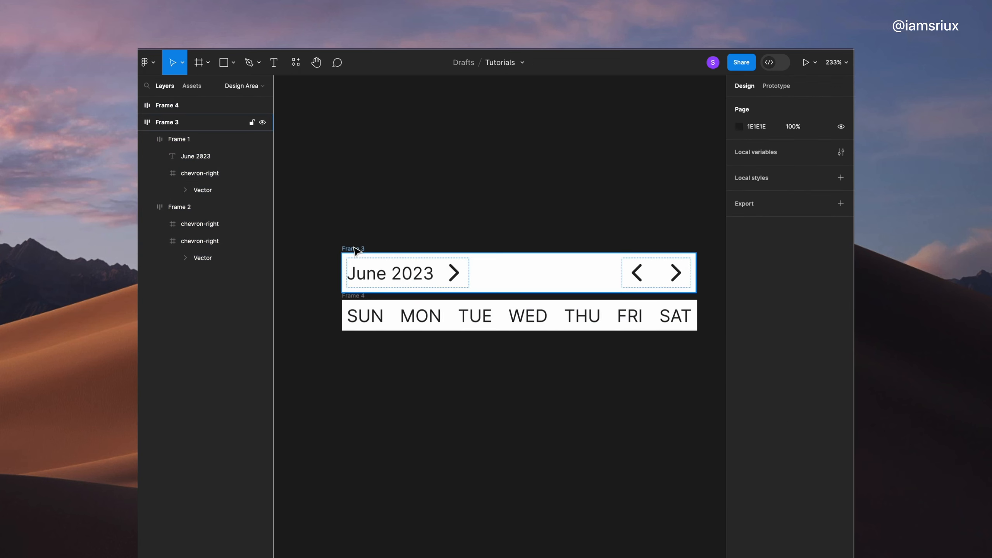
pyautogui.click(689, 274)
pyautogui.moveTo(697, 271); pyautogui.dragTo(698, 270)
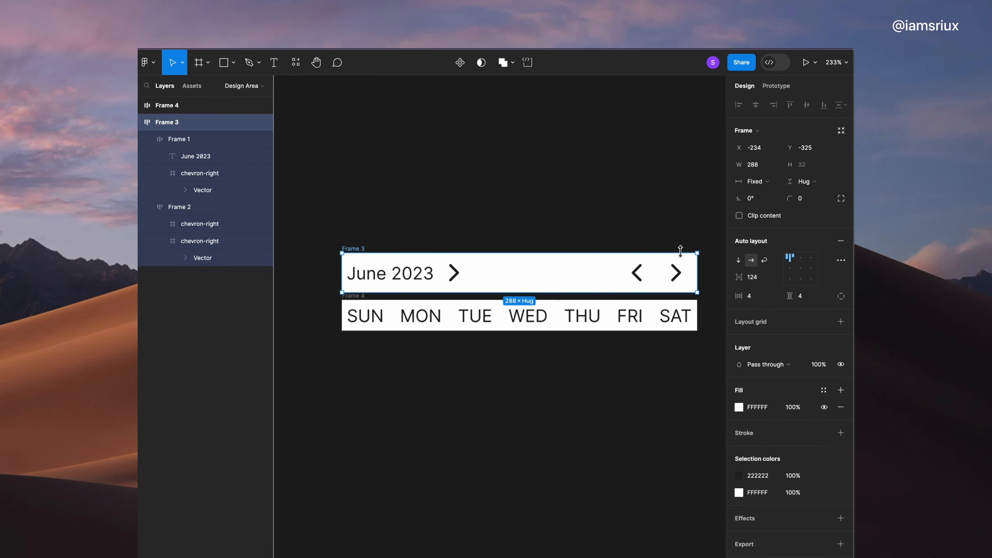
# Step: Wrap the header and weekday frames together in a vertical auto layout frame with centred alignment
pyautogui.click(667, 219)
pyautogui.moveTo(331, 217); pyautogui.dragTo(698, 377)
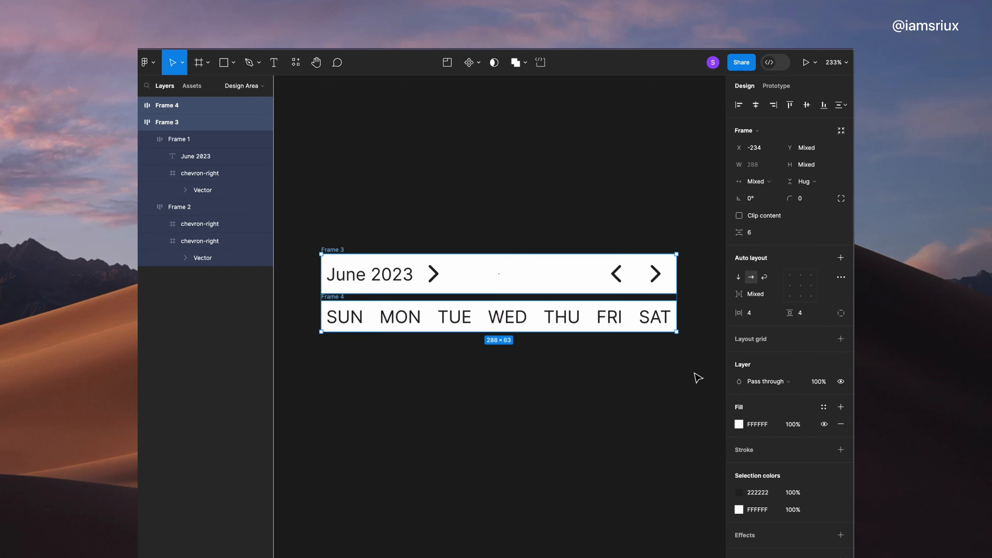
pyautogui.click(801, 289)
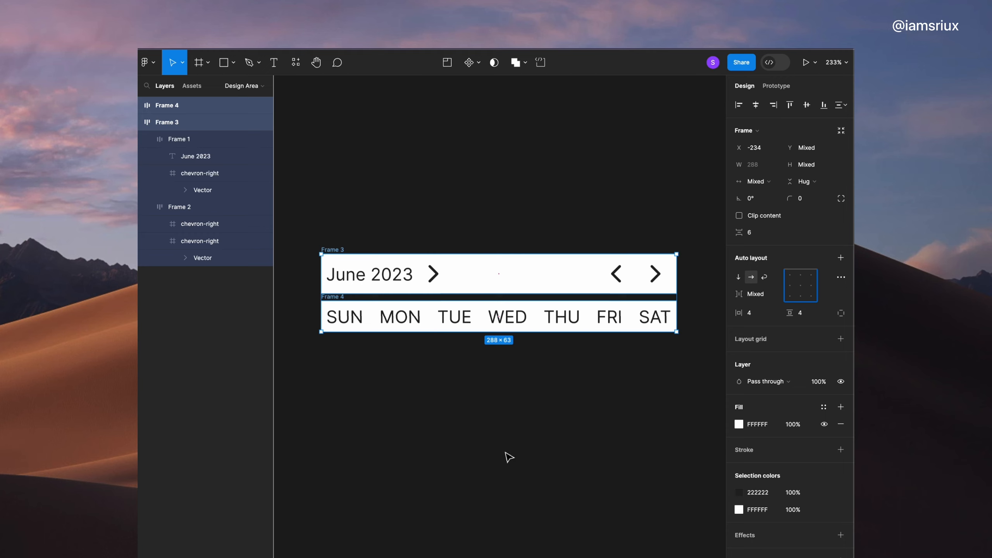
pyautogui.click(839, 260)
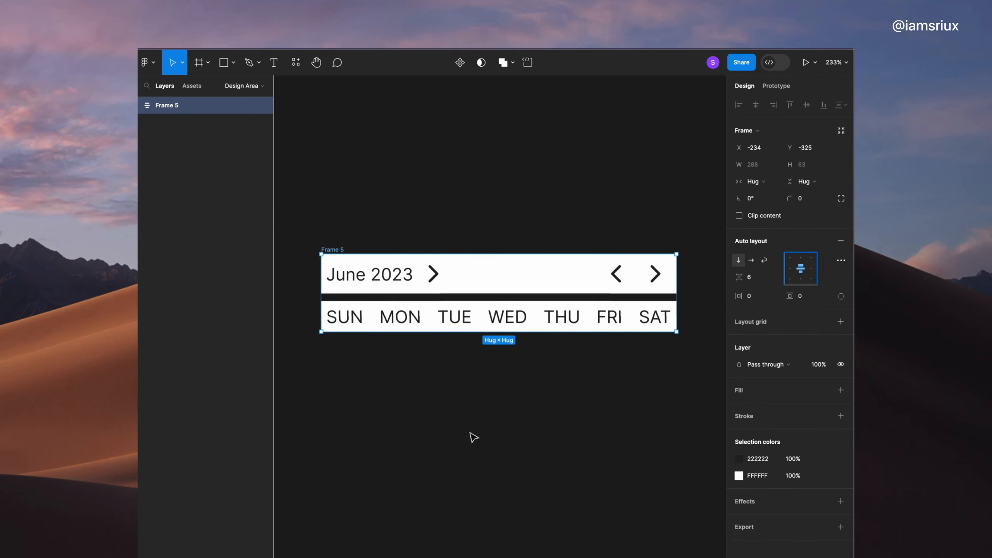
# Step: Set the vertical spacing between the items of Frame 5 to 8
pyautogui.click(756, 278)
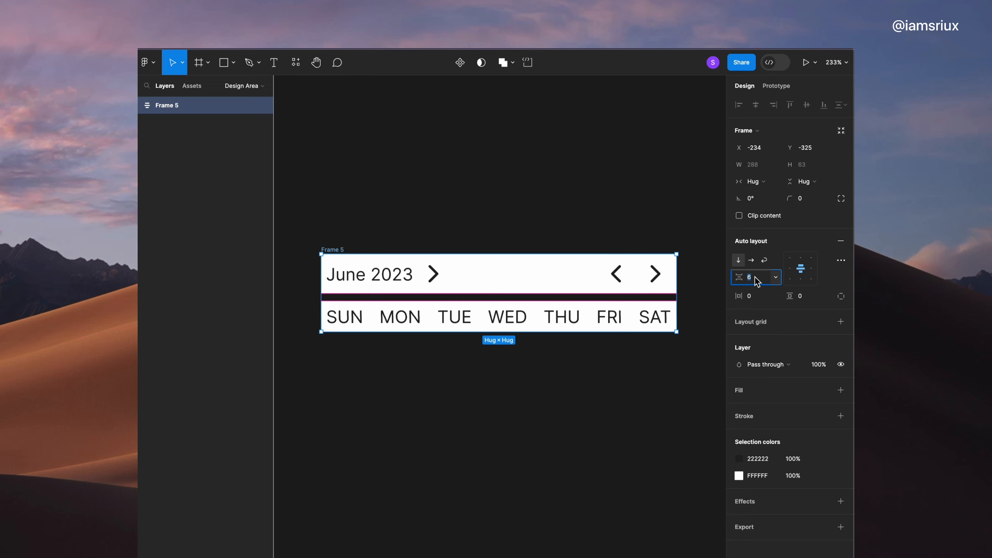
pyautogui.write('8')
pyautogui.press('Return')
pyautogui.click(443, 390)
# Step: Duplicate the weekday row Frame 4 six times so the copies stack below it inside Frame 5
pyautogui.click(416, 254)
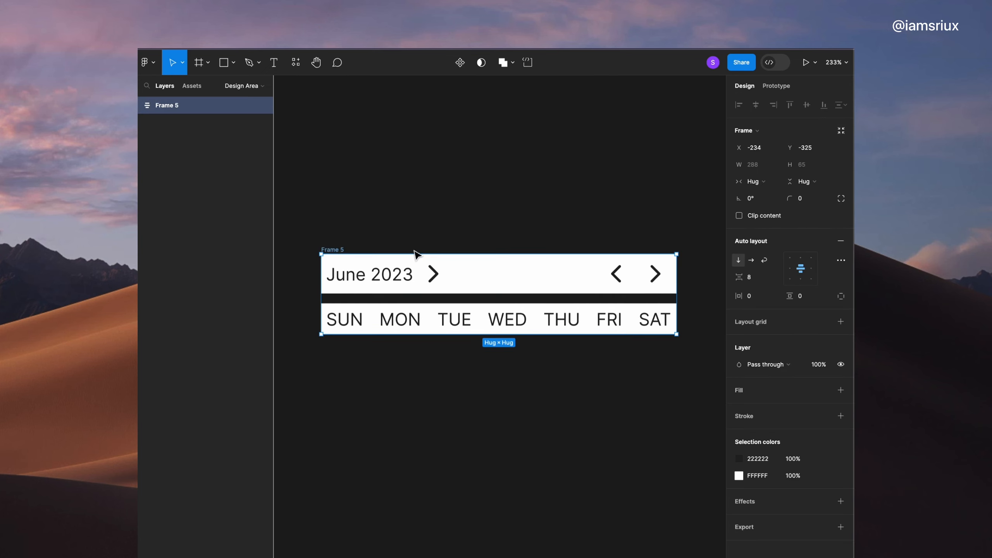
pyautogui.doubleClick(470, 318)
pyautogui.press('Escape')
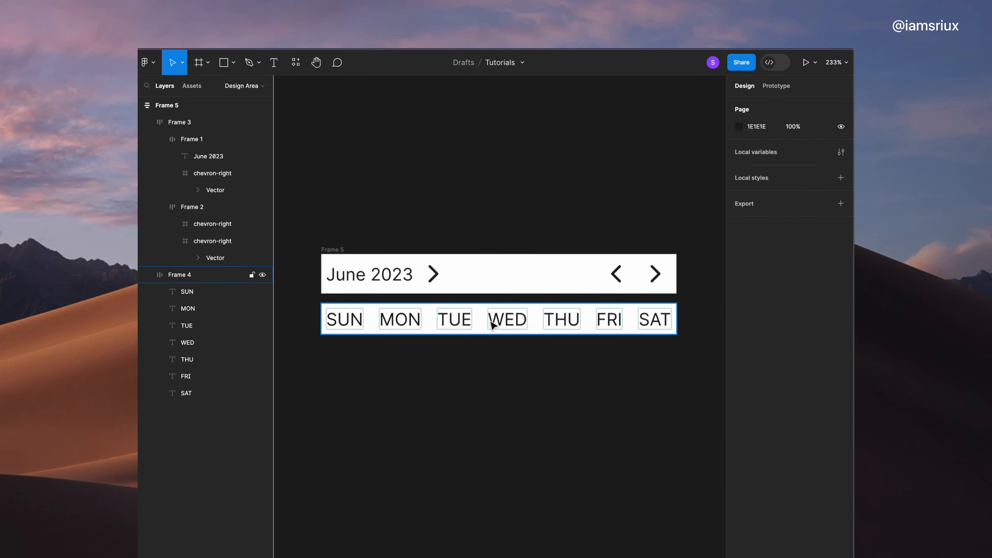
pyautogui.click(491, 322)
pyautogui.press('super+d')
pyautogui.press('super+d')
pyautogui.press('super+d')
pyautogui.press('super+d')
pyautogui.press('super+d')
pyautogui.press('super+d')
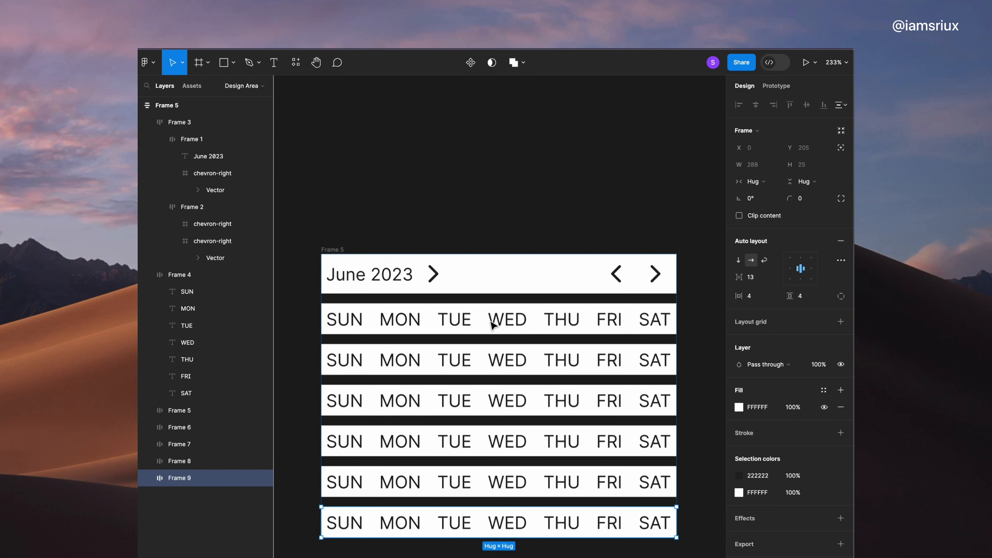
# Step: Change the text fill of SUN and MON in the first copied row to white to blank those cells
pyautogui.doubleClick(349, 365)
pyautogui.doubleClick(349, 366)
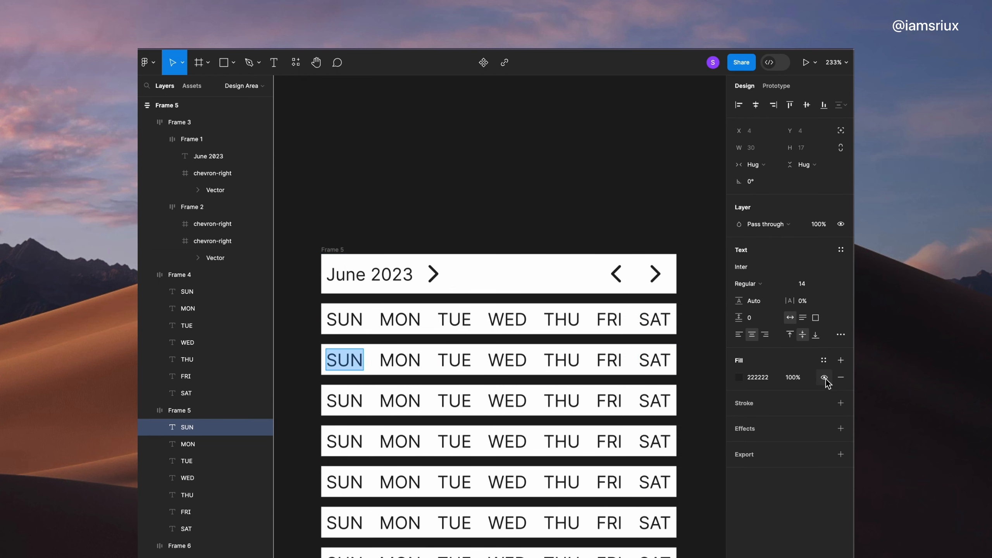
pyautogui.click(738, 377)
pyautogui.moveTo(620, 428); pyautogui.dragTo(501, 288)
pyautogui.doubleClick(403, 359)
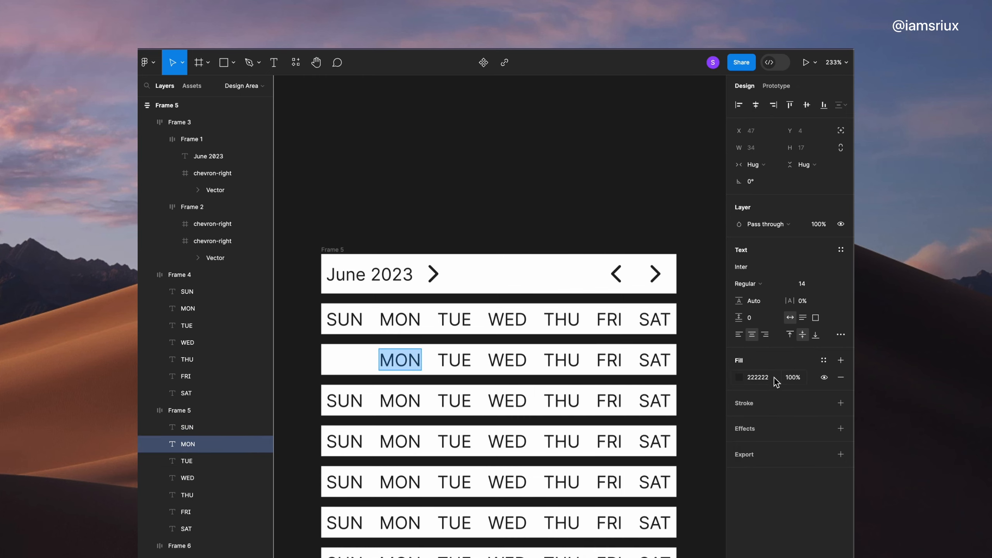
pyautogui.click(739, 378)
# Step: Change the text fill of TUE and WED in the first copied row to white FFFFFF
pyautogui.doubleClick(454, 360)
pyautogui.click(741, 377)
pyautogui.moveTo(658, 419); pyautogui.dragTo(508, 340)
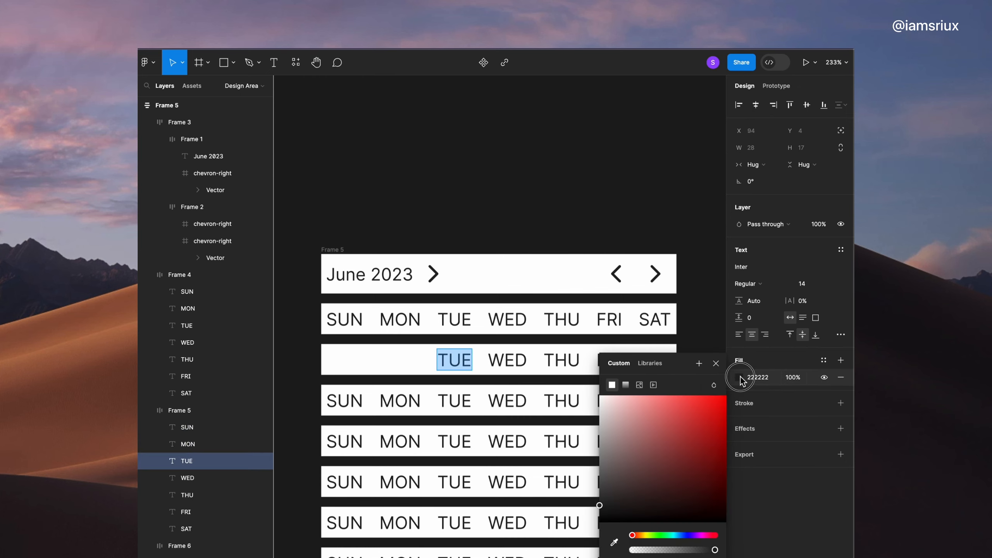
pyautogui.doubleClick(507, 360)
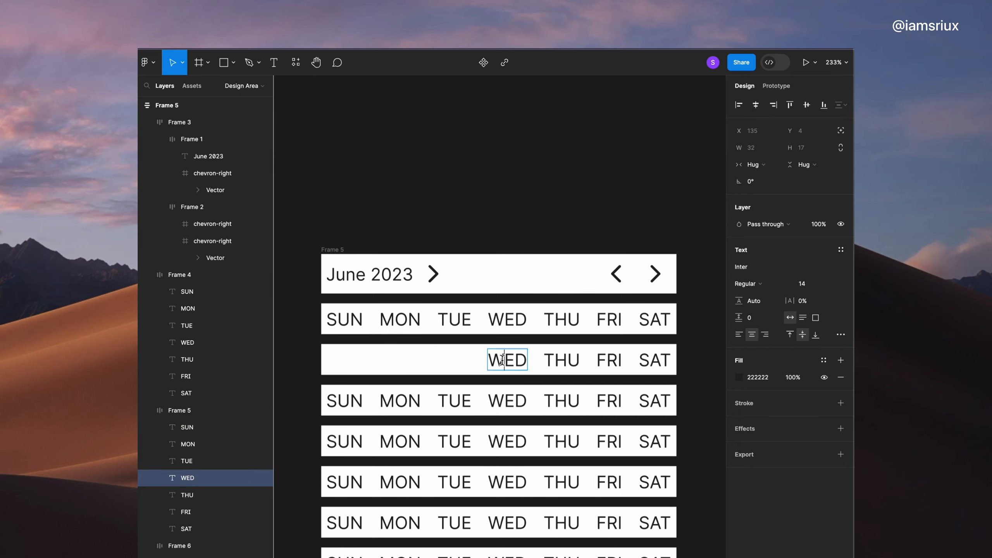
pyautogui.click(739, 378)
pyautogui.moveTo(652, 420); pyautogui.dragTo(564, 356)
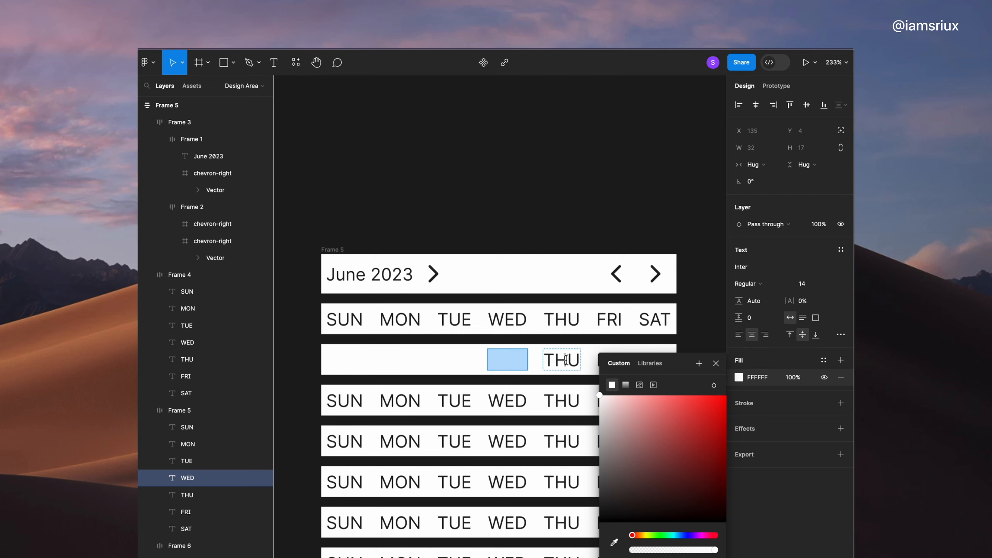
# Step: Set the THU label in the first copied row to fixed width and replace its text with 1
pyautogui.doubleClick(565, 359)
pyautogui.write('1')
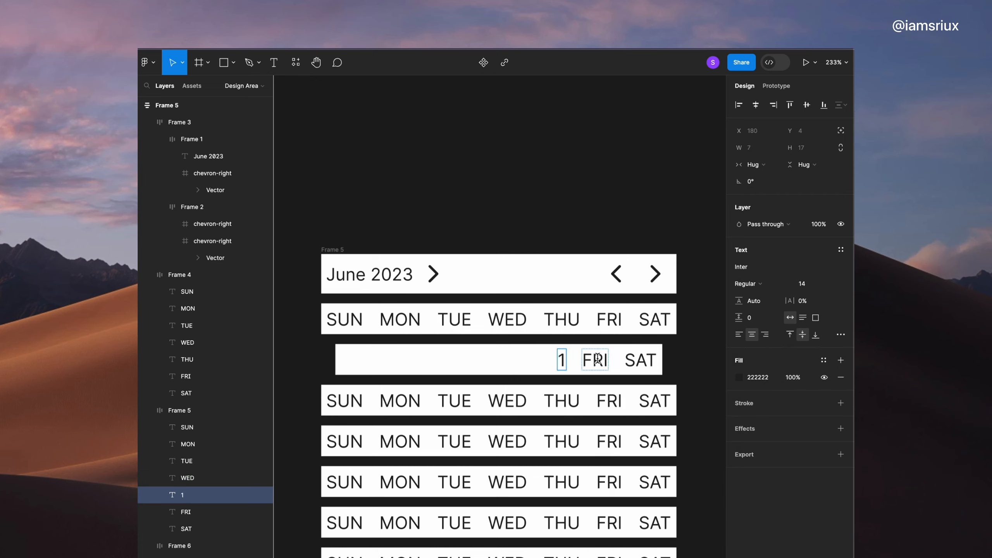
pyautogui.press('super+z')
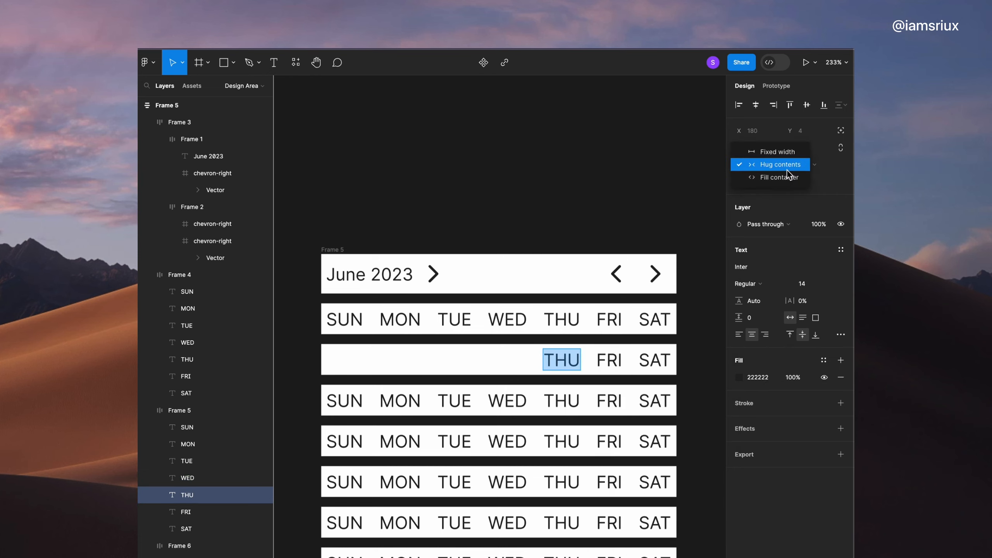
pyautogui.click(787, 153)
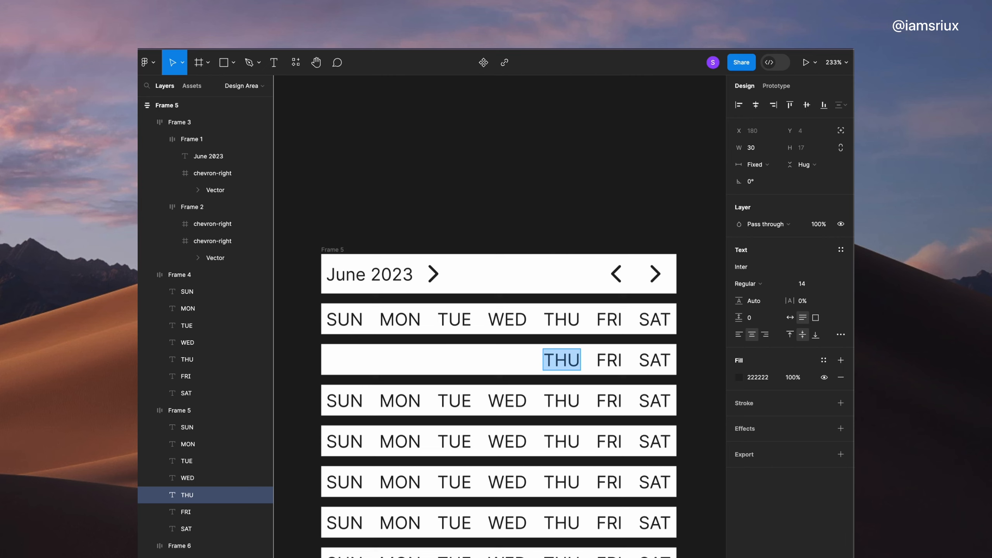
pyautogui.write('1')
# Step: Set the FRI label in the first copied row to fixed width and replace its text with 2
pyautogui.press('Tab')
pyautogui.click(760, 164)
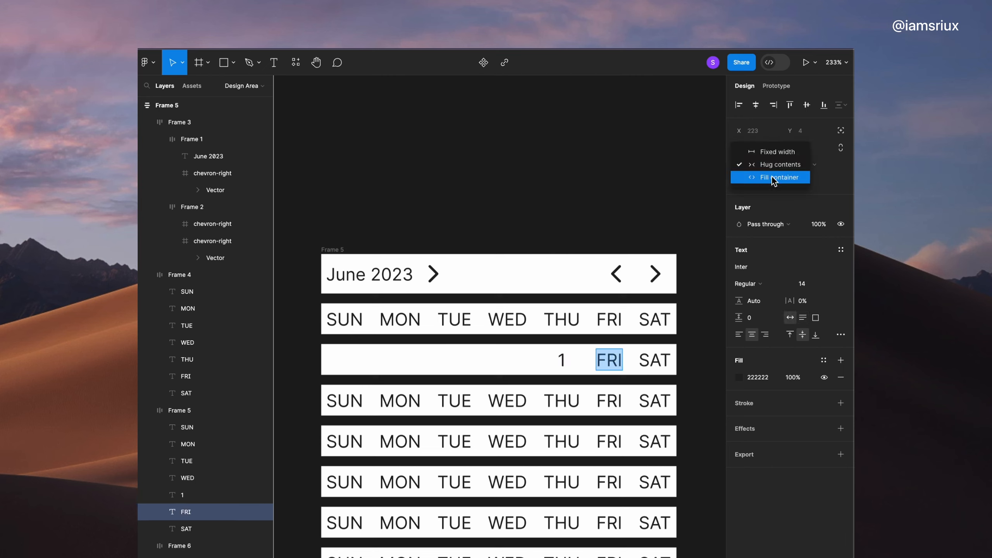
pyautogui.click(773, 176)
pyautogui.write('2')
pyautogui.press('Tab')
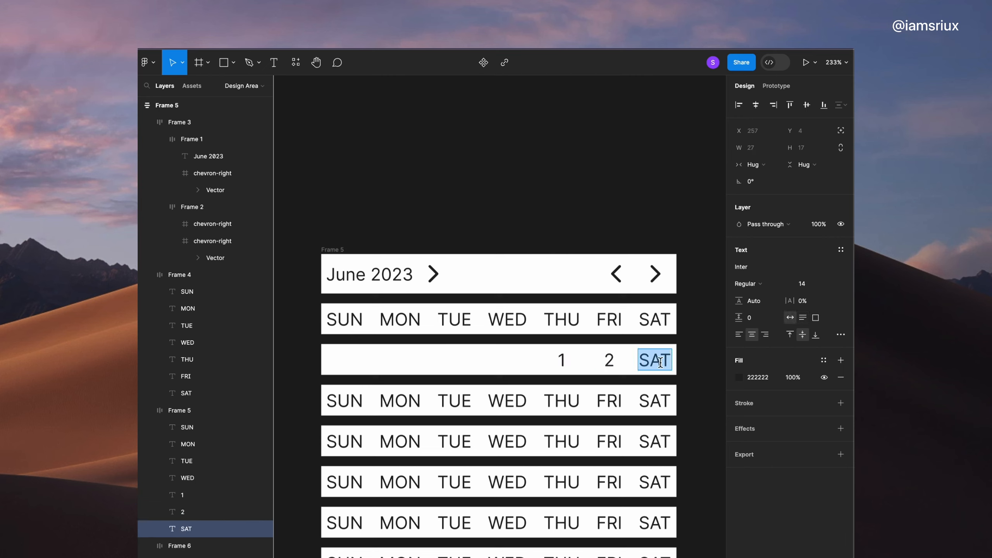
pyautogui.press('Escape')
pyautogui.click(345, 402)
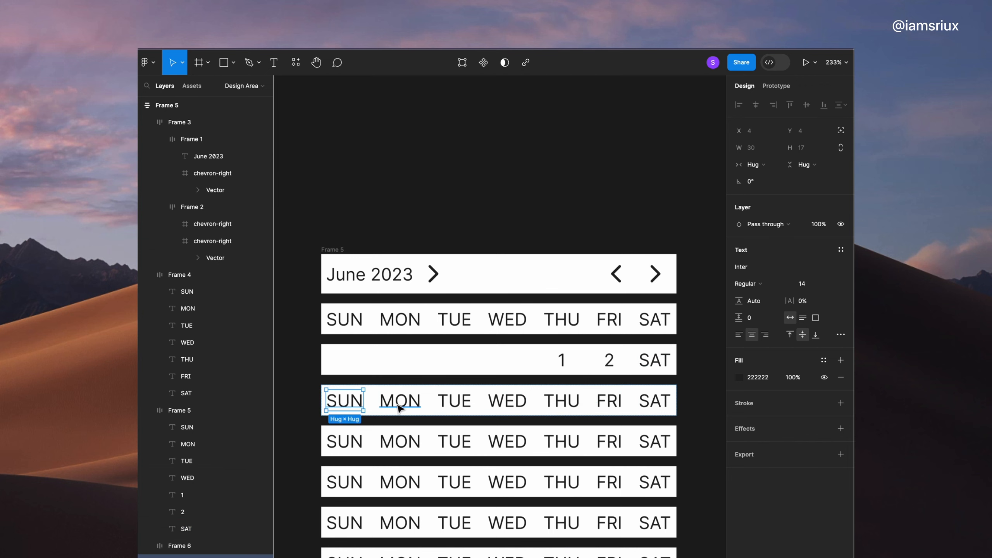
pyautogui.keyDown('shift'); pyautogui.click(400, 402); pyautogui.keyUp('shift')
pyautogui.keyDown('shift'); pyautogui.click(454, 403); pyautogui.keyUp('shift')
pyautogui.keyDown('shift'); pyautogui.click(507, 403); pyautogui.keyUp('shift')
pyautogui.keyDown('shift'); pyautogui.click(561, 402); pyautogui.keyUp('shift')
pyautogui.keyDown('shift'); pyautogui.click(609, 403); pyautogui.keyUp('shift')
pyautogui.keyDown('shift'); pyautogui.click(653, 405); pyautogui.keyUp('shift')
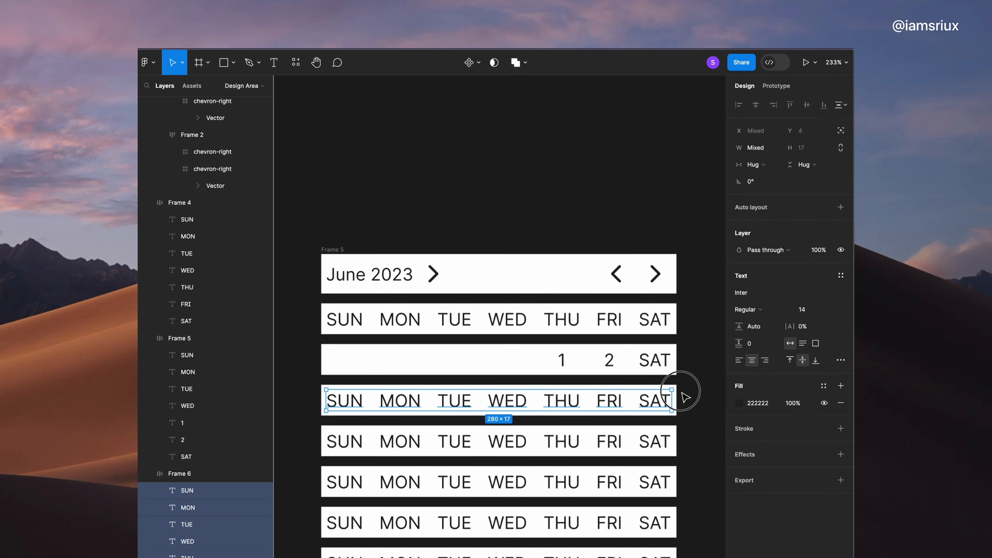
pyautogui.click(683, 394)
pyautogui.click(615, 403)
pyautogui.click(647, 381)
# Step: Set the SAT label in the first date row to fixed width
pyautogui.click(660, 360)
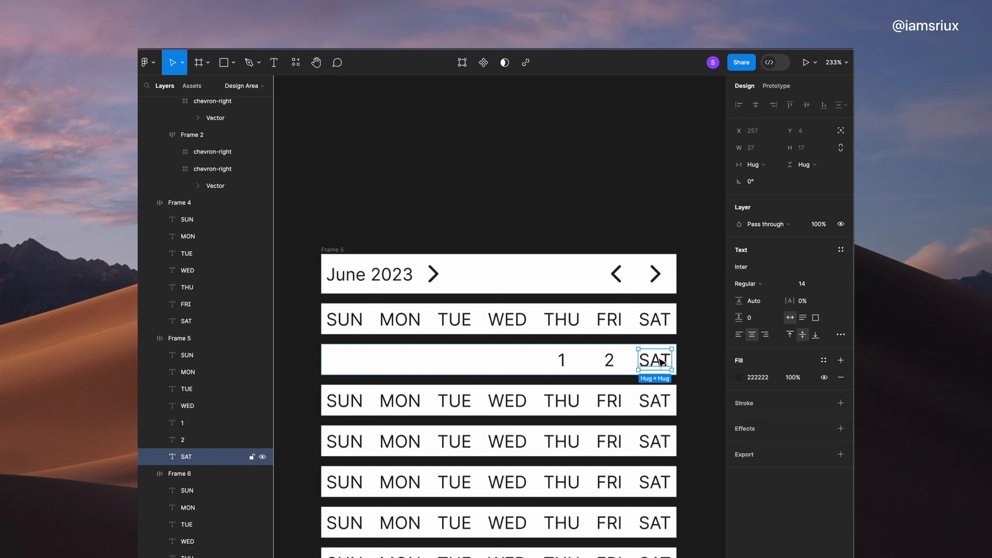
pyautogui.click(753, 165)
pyautogui.click(775, 156)
# Step: Delete all the unedited weekday row copies below the first date row
pyautogui.click(633, 413)
pyautogui.press('BackSpace')
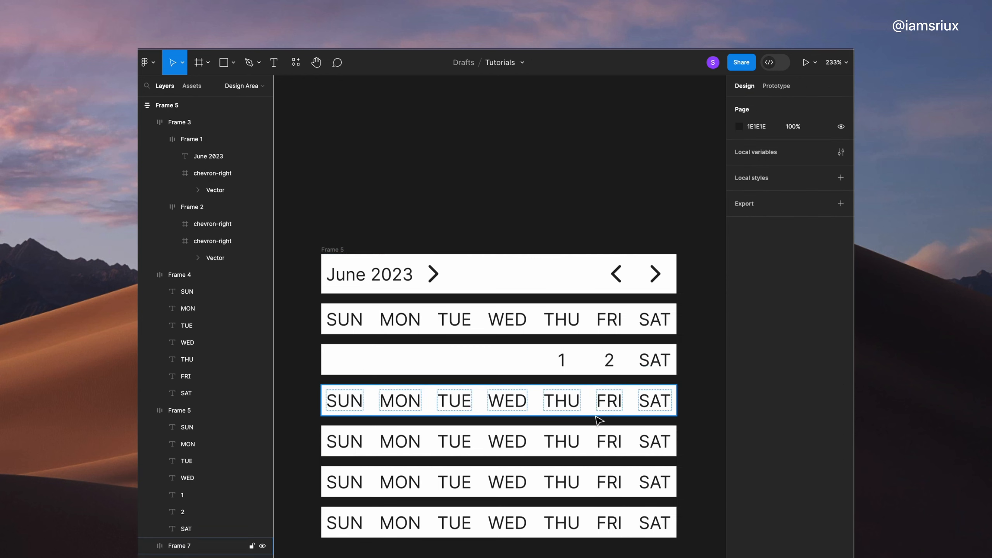
pyautogui.doubleClick(600, 407)
pyautogui.click(684, 403)
pyautogui.click(654, 403)
pyautogui.press('BackSpace')
pyautogui.click(653, 407)
pyautogui.press('BackSpace')
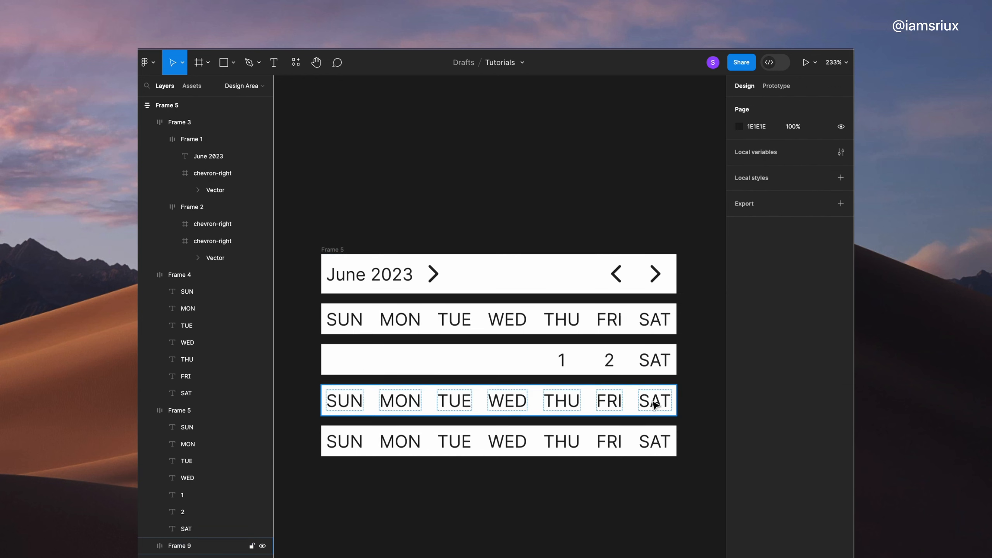
pyautogui.click(650, 402)
pyautogui.press('BackSpace')
# Step: Replace the SAT text in the first date row with 3
pyautogui.click(658, 362)
pyautogui.click(667, 367)
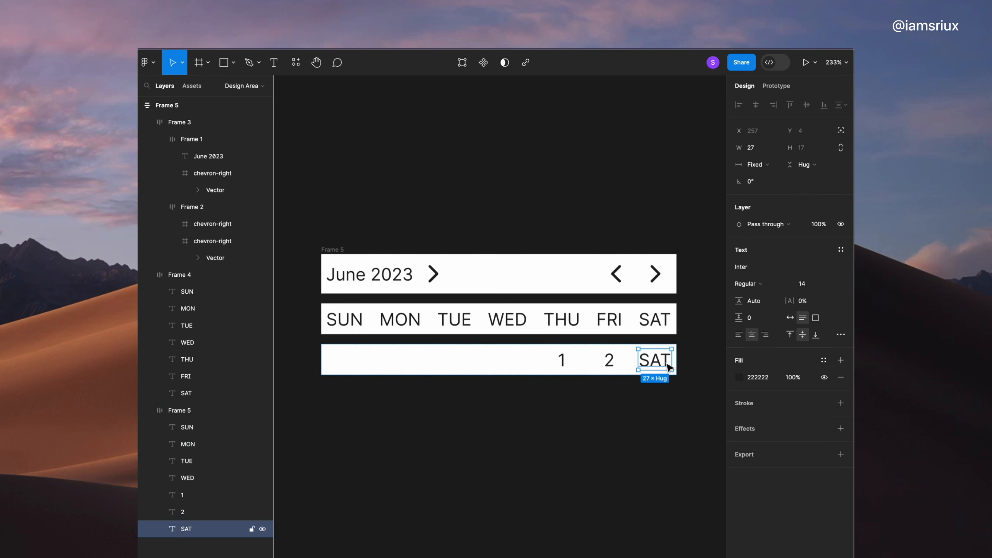
pyautogui.doubleClick(667, 366)
pyautogui.write('3')
pyautogui.press('Escape')
pyautogui.click(713, 377)
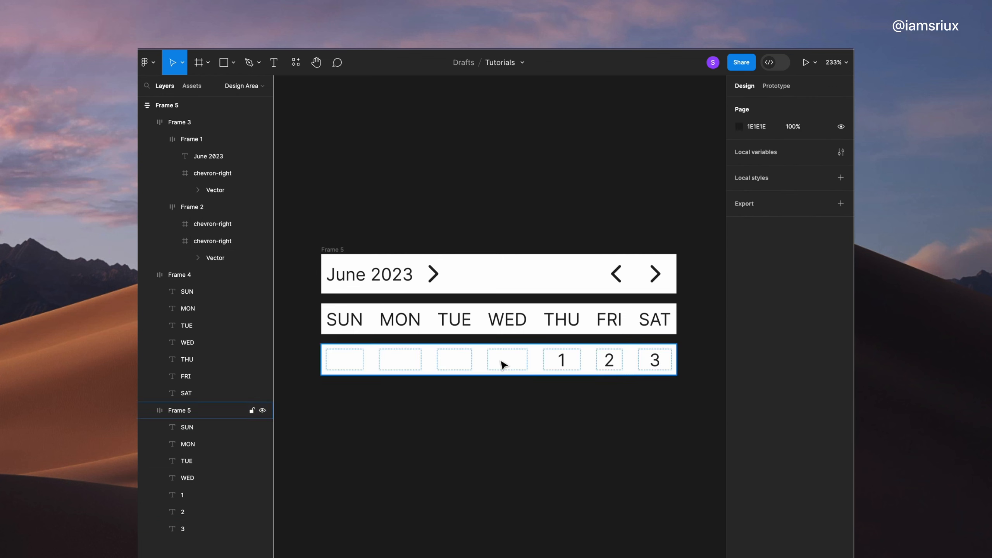
# Step: Duplicate the first date row below itself and fill the copy's four blank cells with copies of the 1 label
pyautogui.click(503, 365)
pyautogui.hotkey('ctrl', 'd')
pyautogui.hotkey('ctrl', 'd')
pyautogui.hotkey('ctrl', 'd')
pyautogui.hotkey('ctrl', 'd')
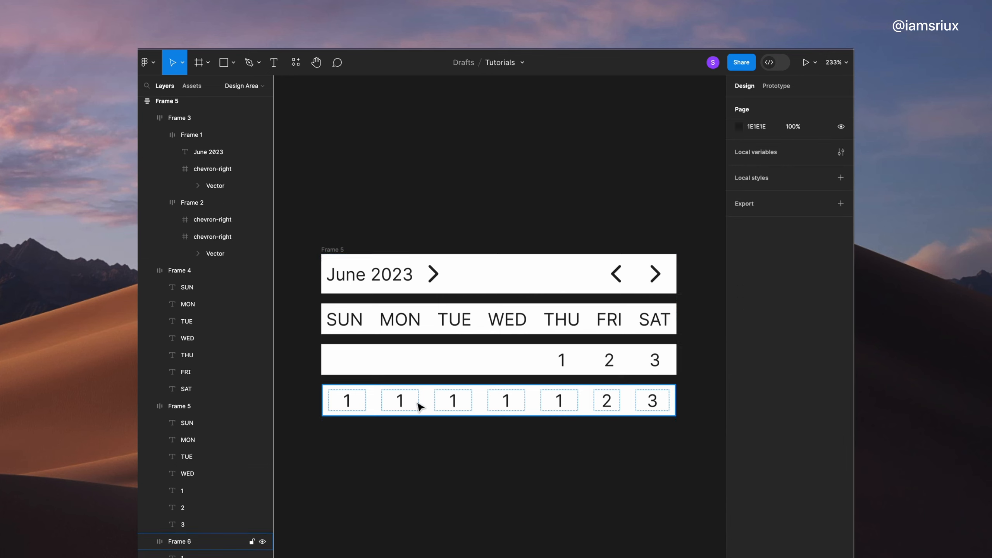
# Step: Replace the first four numbers in the second date row with 4, 5, 6 and 7
pyautogui.doubleClick(343, 399)
pyautogui.doubleClick(345, 400)
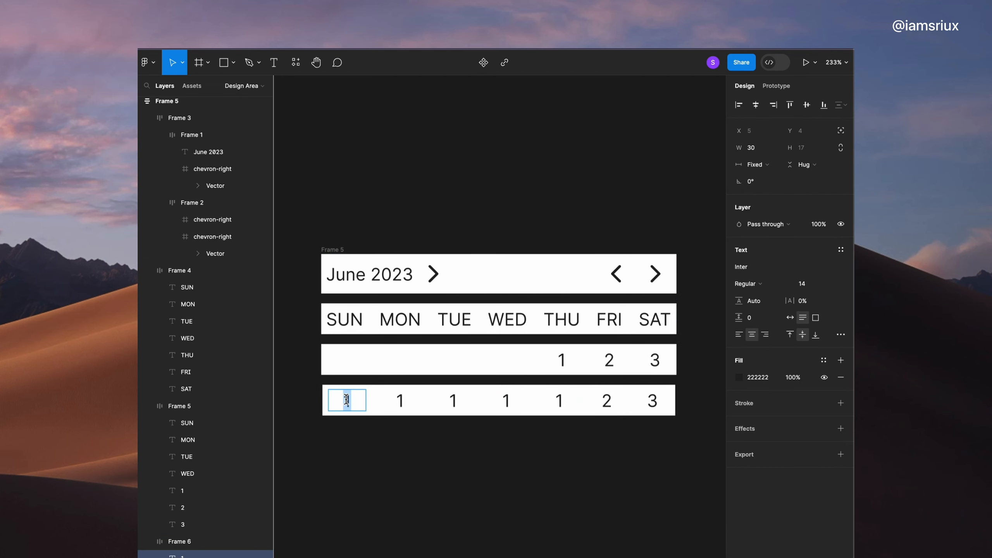
pyautogui.write('4')
pyautogui.doubleClick(399, 400)
pyautogui.write('4')
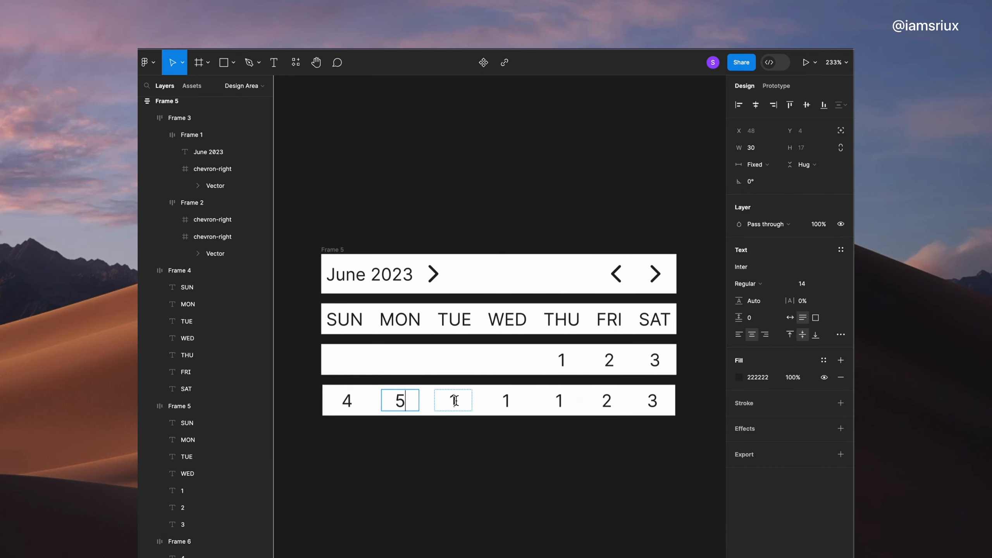
pyautogui.doubleClick(455, 401)
pyautogui.doubleClick(456, 401)
pyautogui.doubleClick(511, 402)
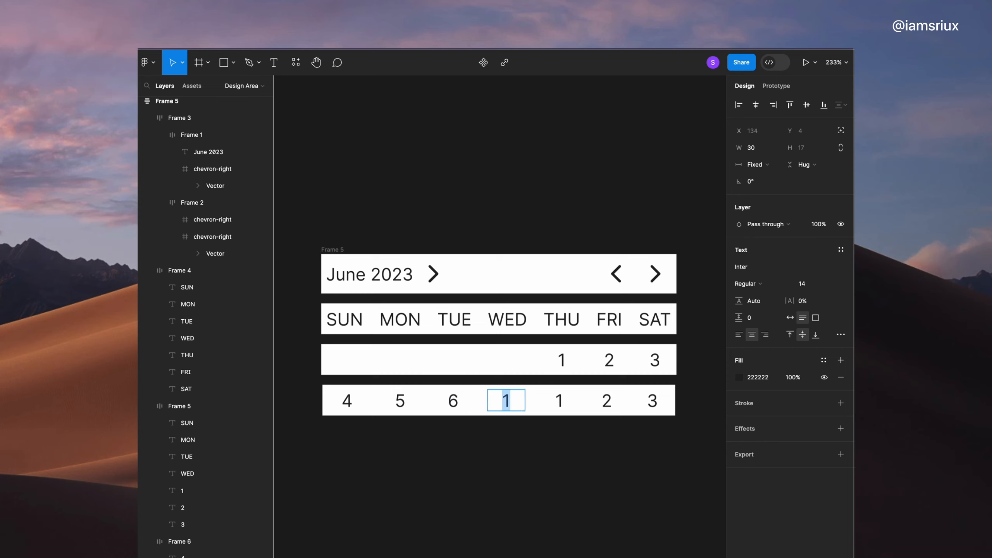
pyautogui.press('Return')
pyautogui.press('BackSpace')
# Step: Replace the last three numbers in the second date row with 8, 9 and 10
pyautogui.doubleClick(559, 400)
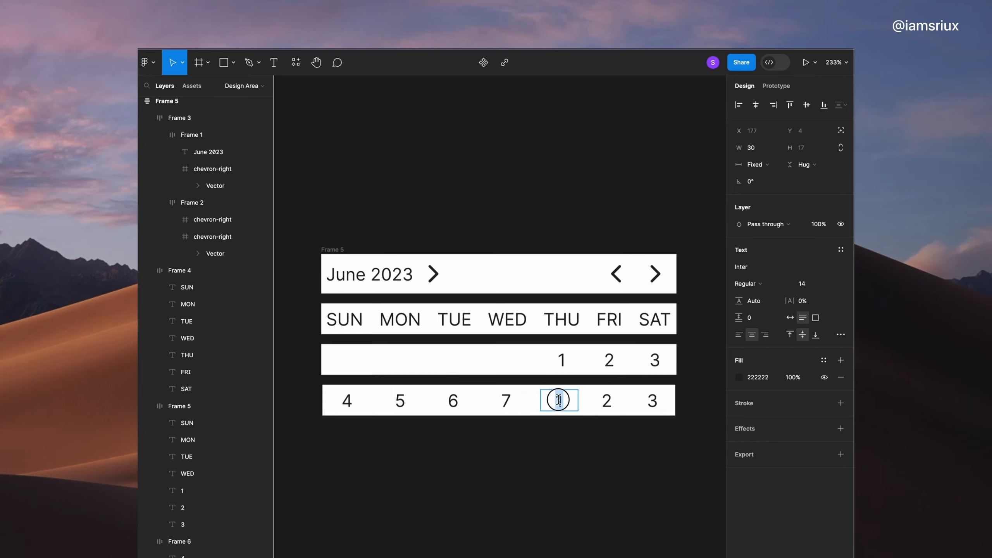
pyautogui.write('8')
pyautogui.doubleClick(608, 401)
pyautogui.write('9')
pyautogui.doubleClick(652, 399)
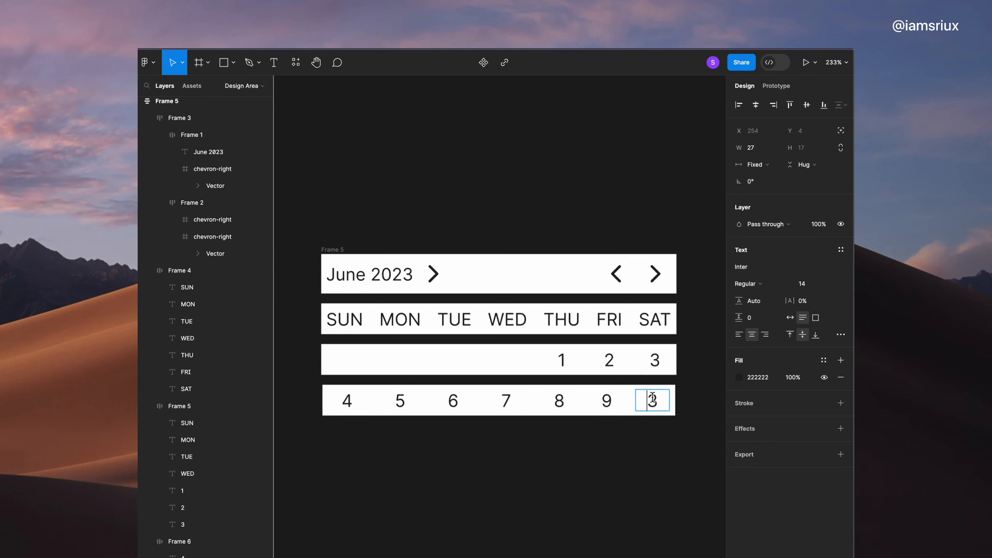
pyautogui.write('10')
pyautogui.click(390, 430)
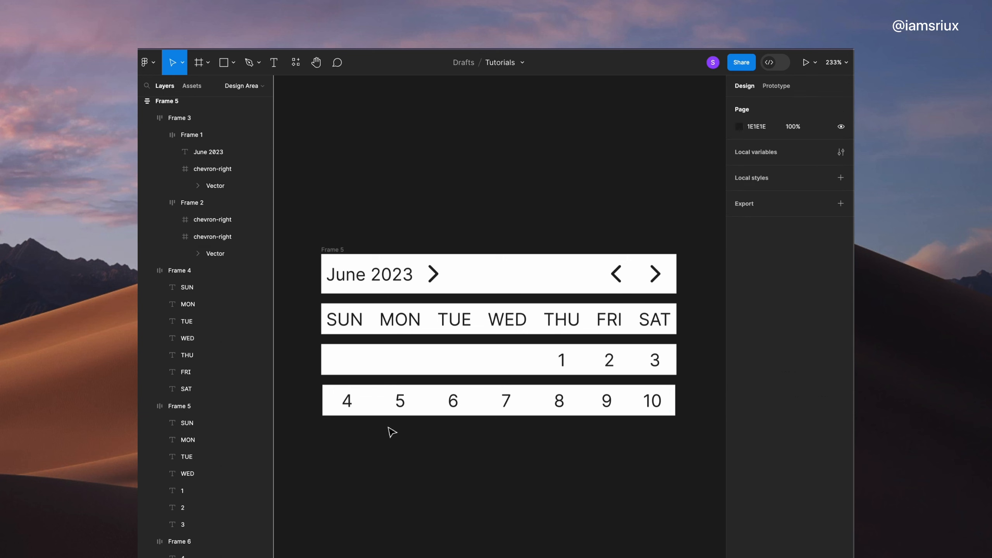
# Step: Duplicate the 4 to 10 date row four times so the copies stack below it
pyautogui.click(440, 404)
pyautogui.hotkey('ctrl', 'd')
pyautogui.hotkey('ctrl', 'd')
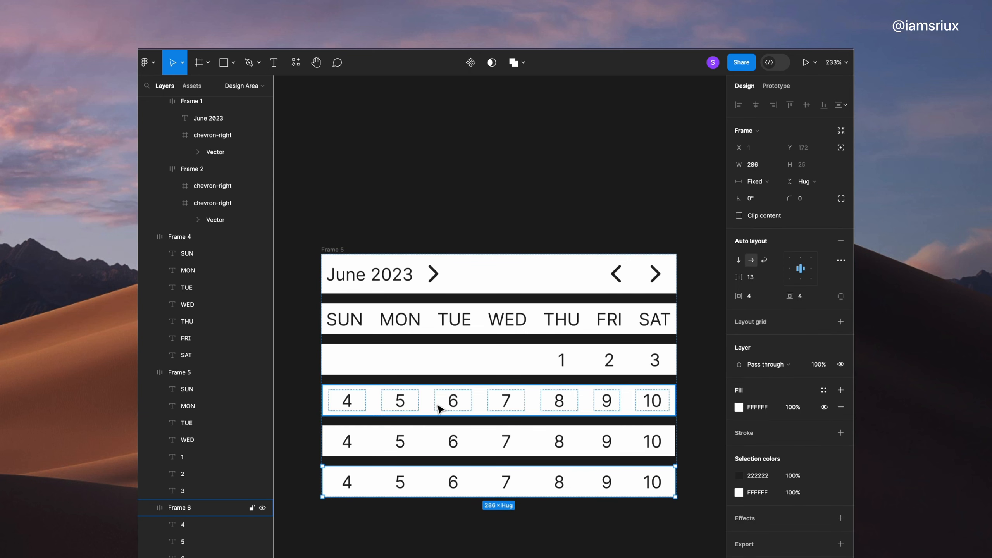
pyautogui.press('super+d')
pyautogui.press('super+d')
# Step: Replace the Sunday, Monday and Tuesday numbers in the third date row with 11, 12 and 13
pyautogui.tripleClick(346, 439)
pyautogui.write('1')
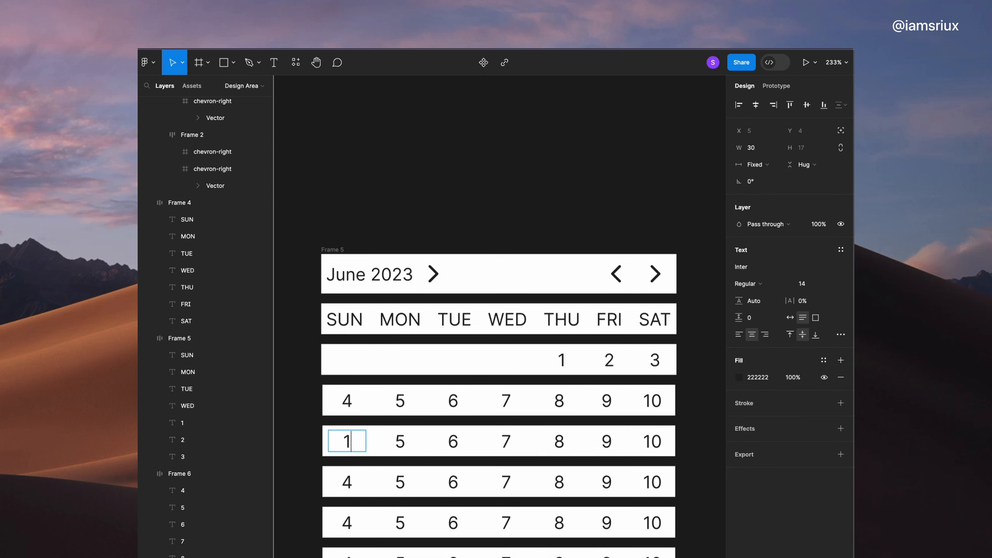
pyautogui.write('1')
pyautogui.press('Tab')
pyautogui.write('12')
pyautogui.press('Tab')
pyautogui.write('12')
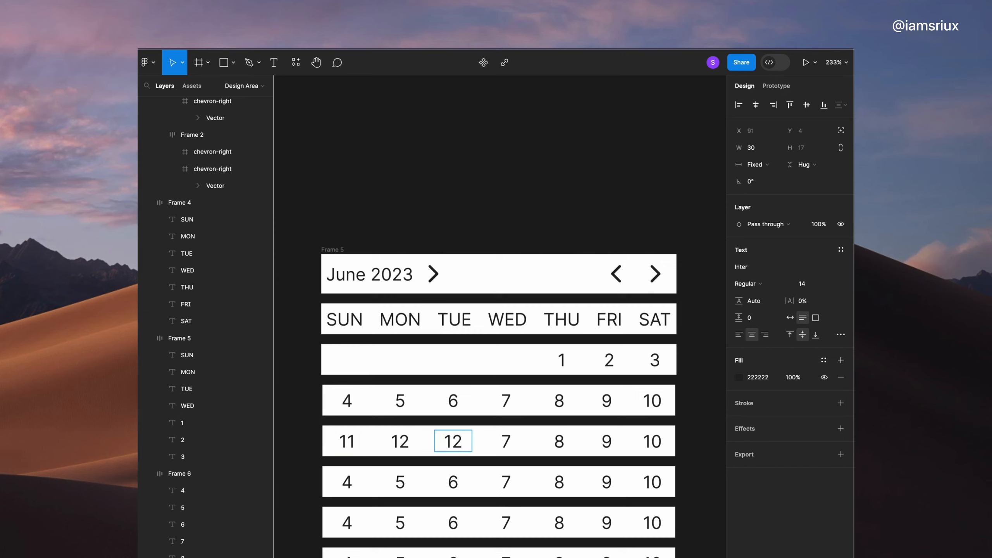
pyautogui.write('3')
# Step: Replace the Wednesday to Saturday numbers in the third date row with 14, 15, 16 and 17
pyautogui.press('Tab')
pyautogui.write('14')
pyautogui.press('Tab')
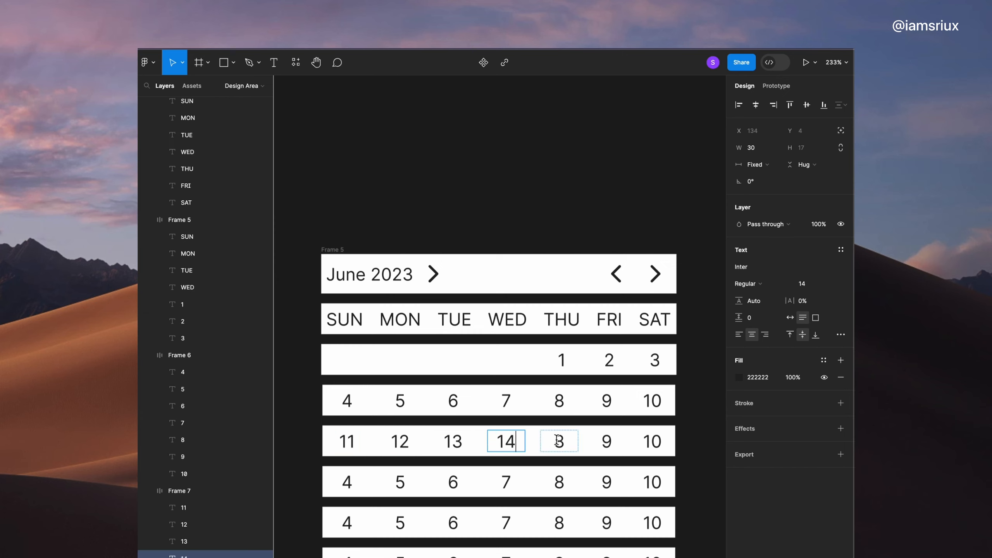
pyautogui.write('15')
pyautogui.press('Tab')
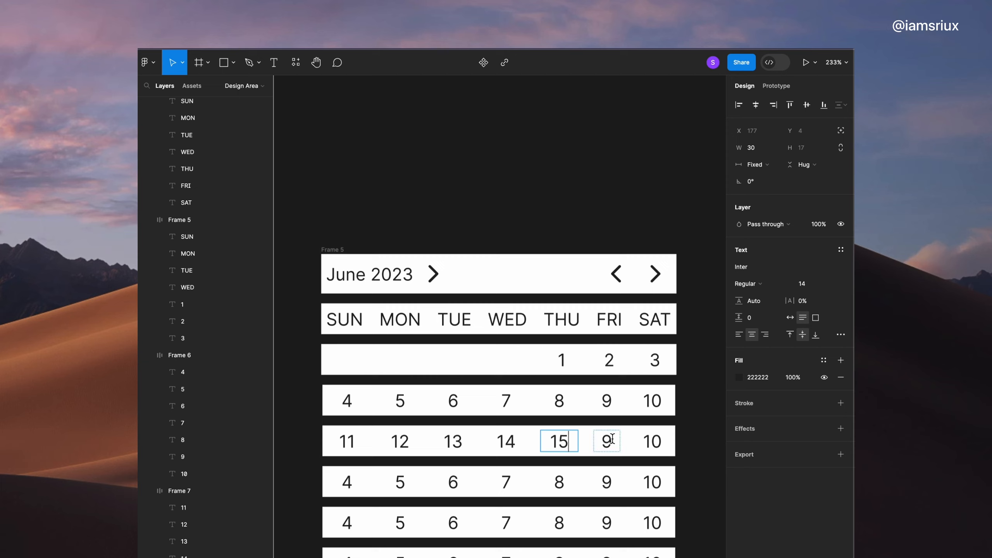
pyautogui.doubleClick(654, 440)
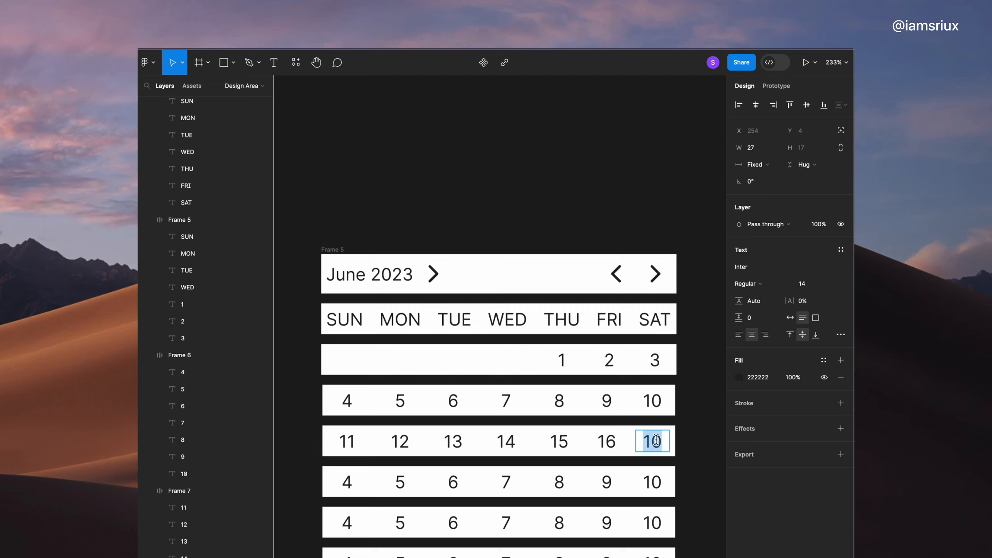
pyautogui.write('17')
# Step: Replace the Sunday to Wednesday numbers in the fourth date row with 18, 19, 20 and 21
pyautogui.doubleClick(347, 484)
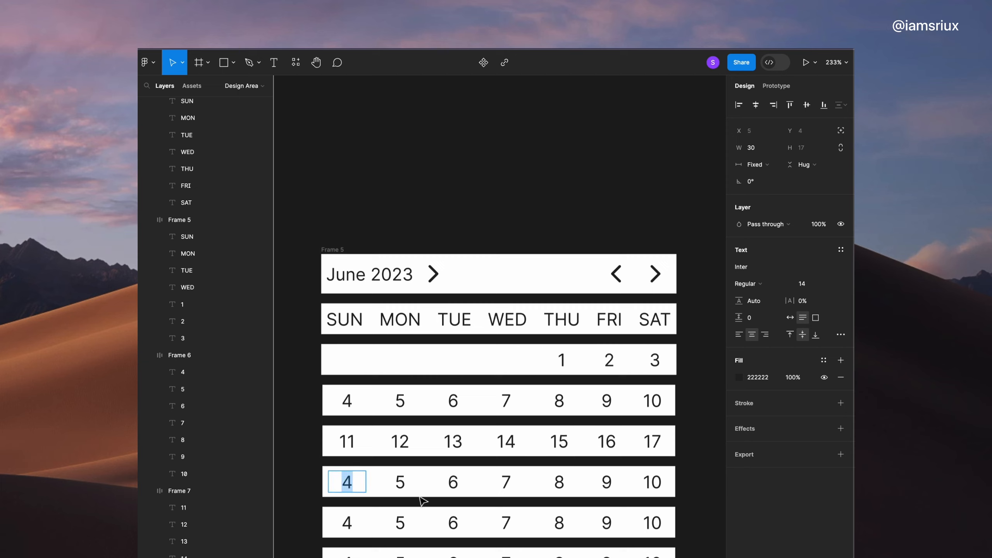
pyautogui.write('18')
pyautogui.click(399, 481)
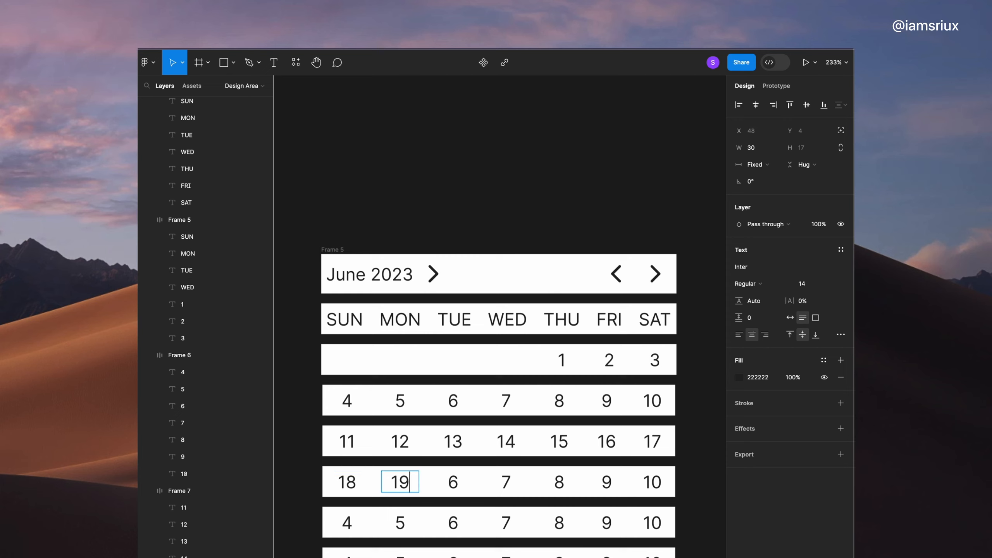
pyautogui.doubleClick(453, 482)
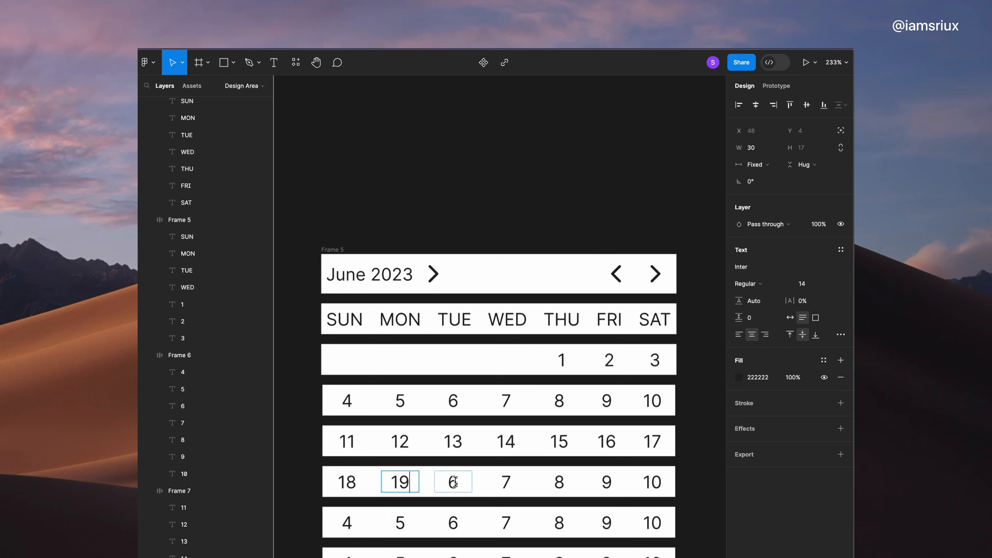
pyautogui.doubleClick(502, 481)
# Step: Replace the Thursday, Friday and Saturday numbers in the fourth date row with 22, 23 and 24
pyautogui.doubleClick(554, 483)
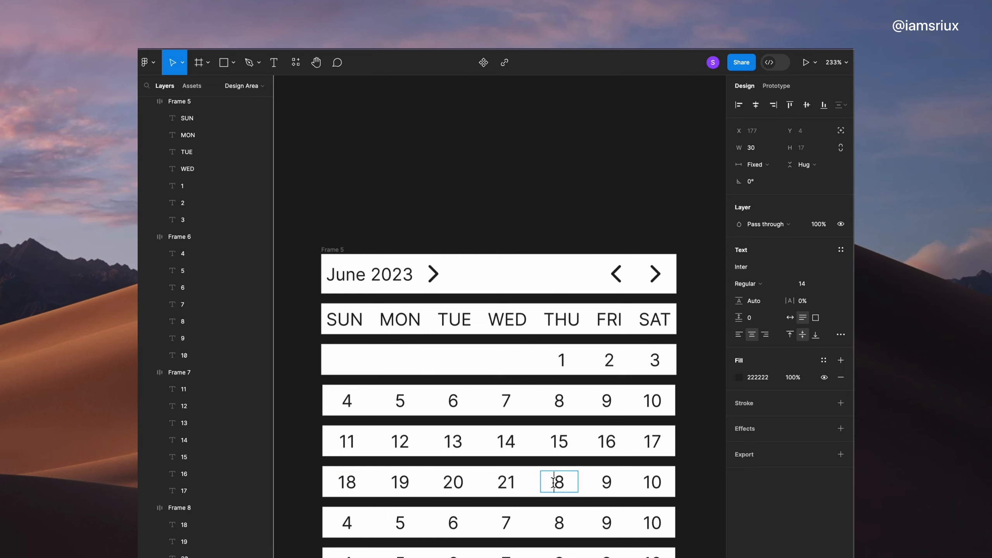
pyautogui.doubleClick(605, 481)
pyautogui.write('23')
pyautogui.doubleClick(650, 481)
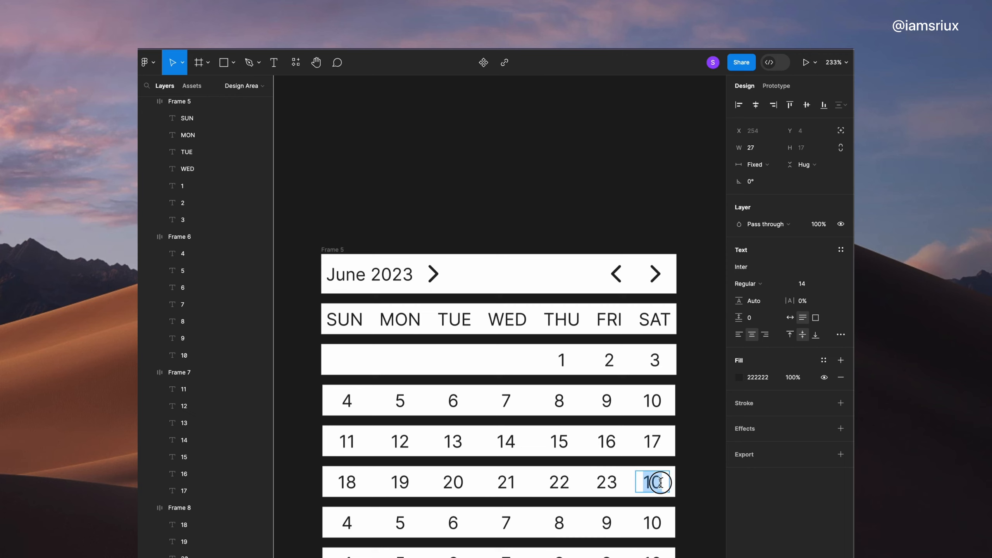
pyautogui.write('23')
# Step: Replace the Sunday, Monday and Tuesday numbers in the fifth date row with 25, 26 and 27
pyautogui.doubleClick(344, 523)
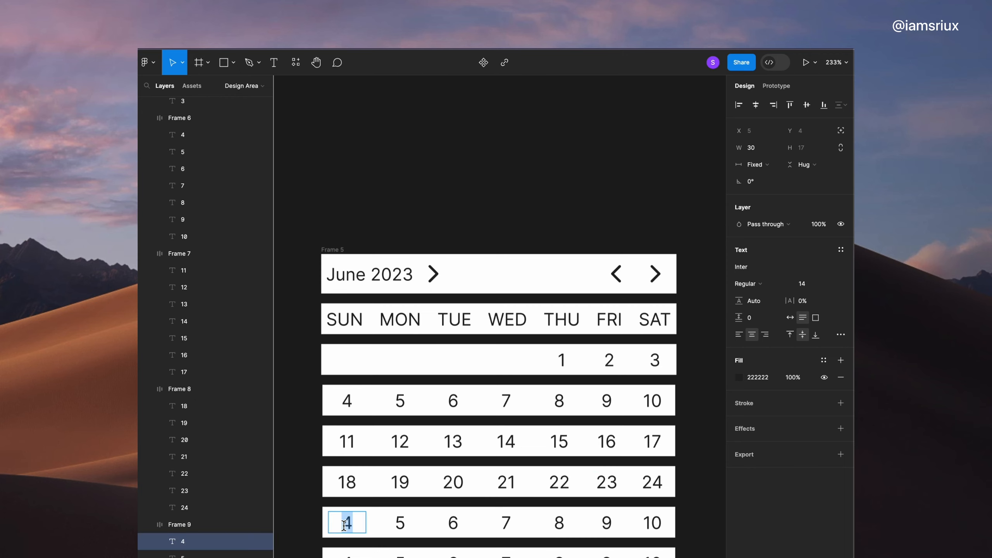
pyautogui.write('25')
pyautogui.doubleClick(393, 523)
pyautogui.write('26')
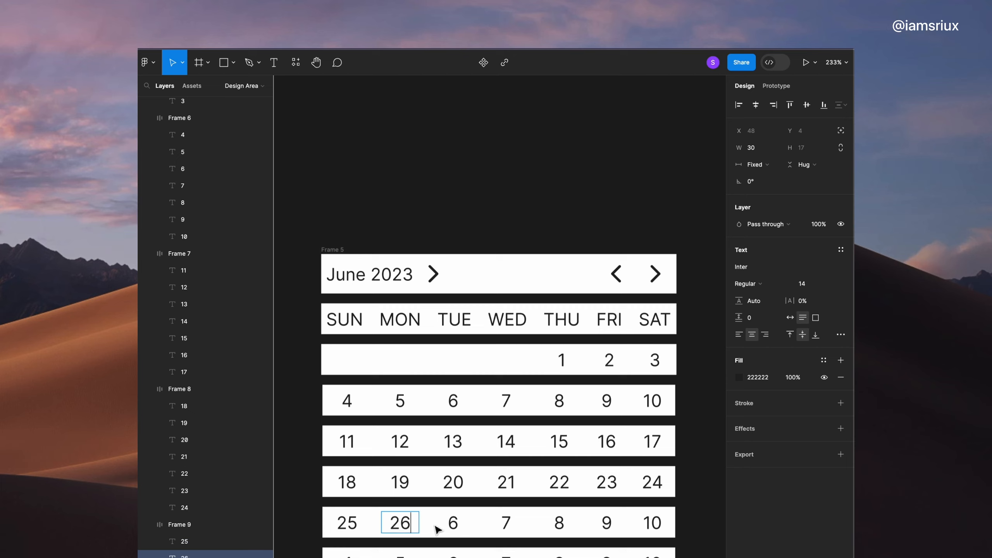
pyautogui.doubleClick(452, 522)
pyautogui.write('27')
# Step: Replace the Wednesday, Thursday and Friday numbers in the fifth date row with 28, 29 and 30
pyautogui.doubleClick(511, 523)
pyautogui.write('2')
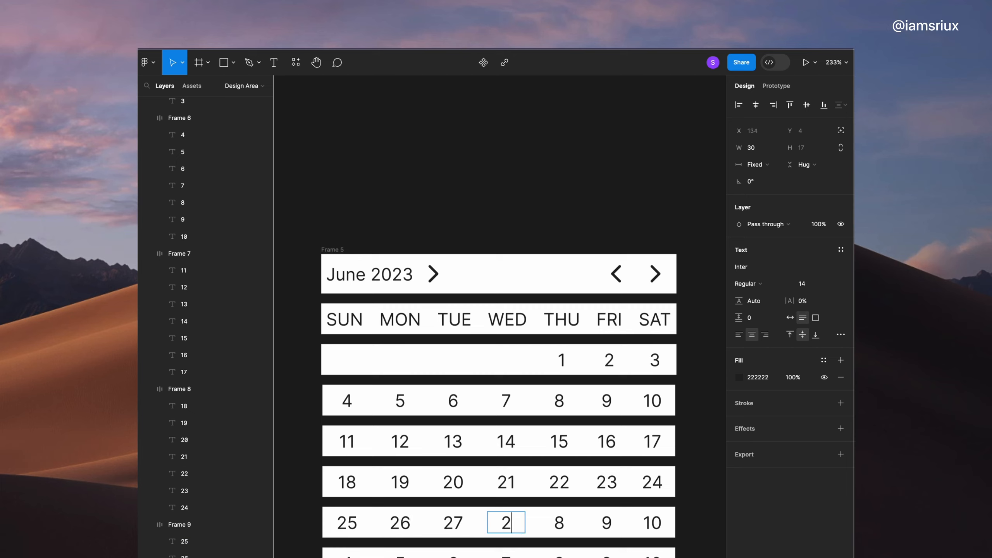
pyautogui.write('8')
pyautogui.doubleClick(552, 523)
pyautogui.write('29')
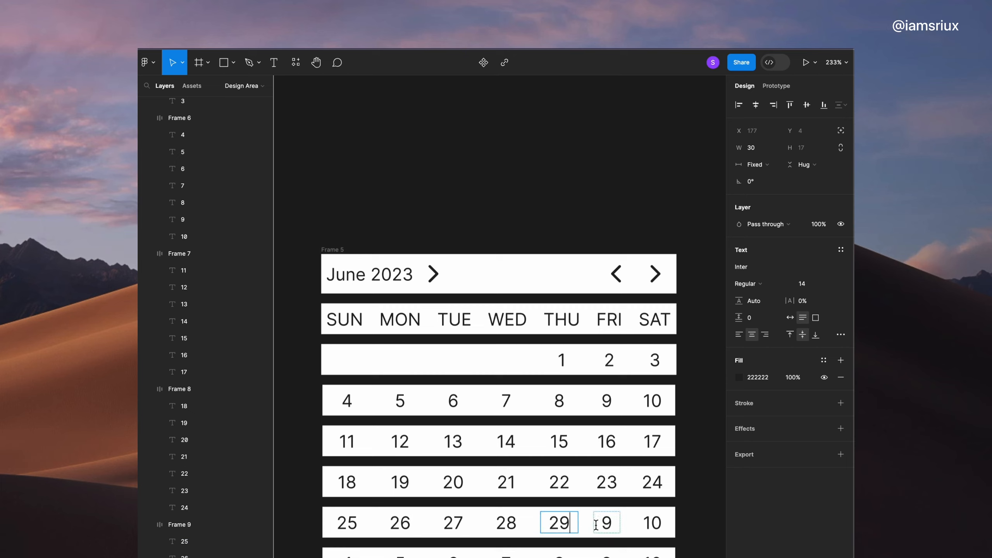
pyautogui.doubleClick(599, 524)
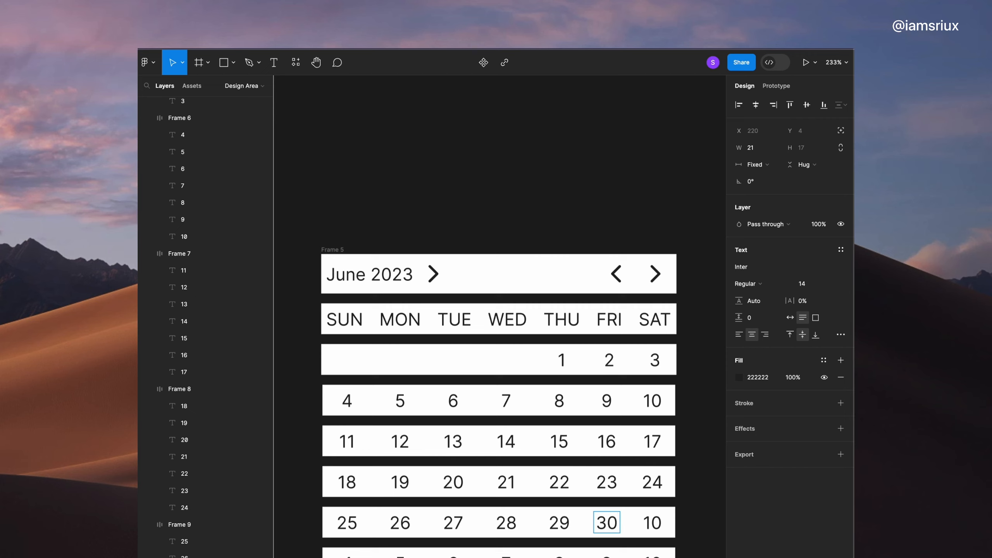
pyautogui.write('30')
# Step: Blank the leftover Saturday number in the fifth date row with a white FFFFFF fill and delete the surplus row below it
pyautogui.doubleClick(664, 519)
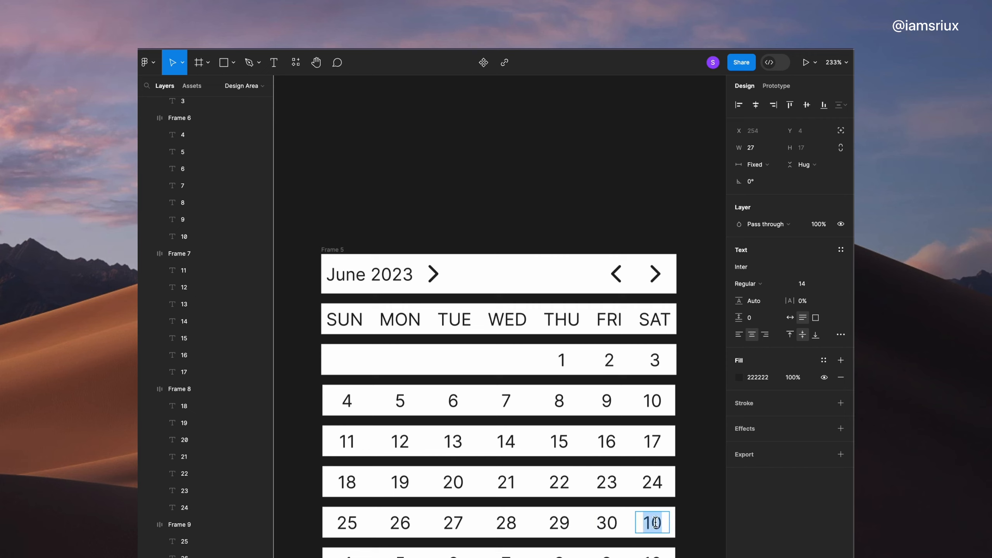
pyautogui.click(739, 378)
pyautogui.moveTo(621, 420); pyautogui.dragTo(598, 394)
pyautogui.click(549, 191)
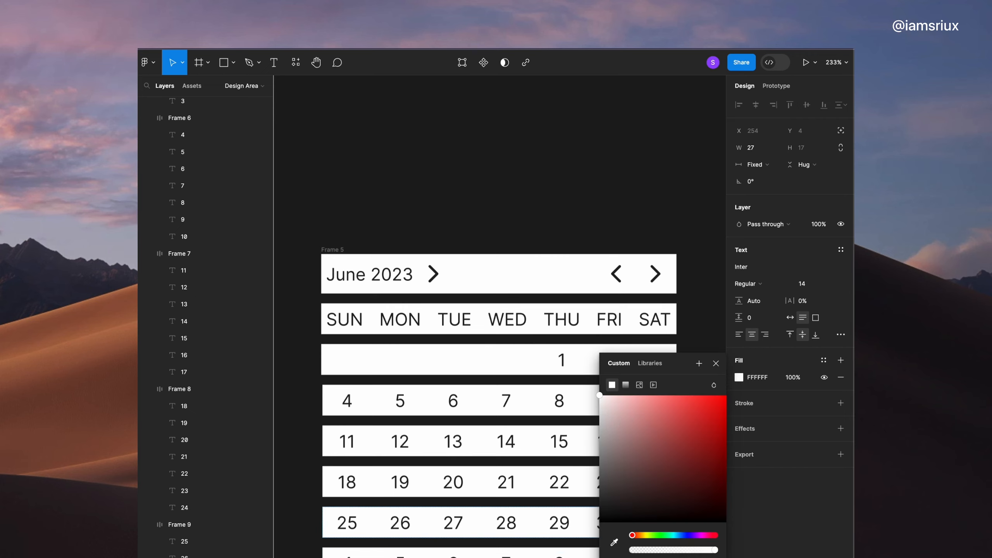
pyautogui.press('Escape')
pyautogui.click(347, 552)
pyautogui.press('BackSpace')
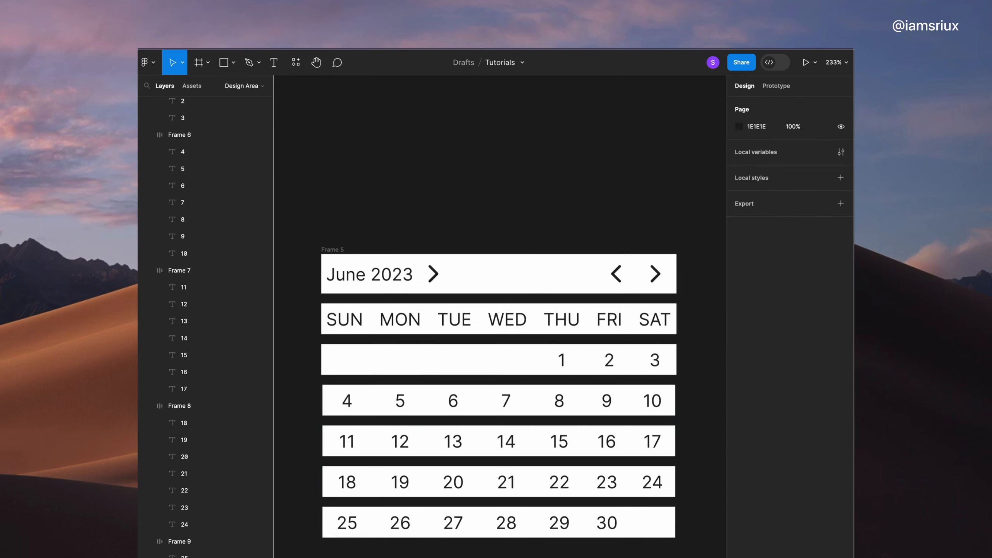
# Step: Delete the surplus bottom row and set the calendar frame's horizontal and vertical padding to 24
pyautogui.press('super+z')
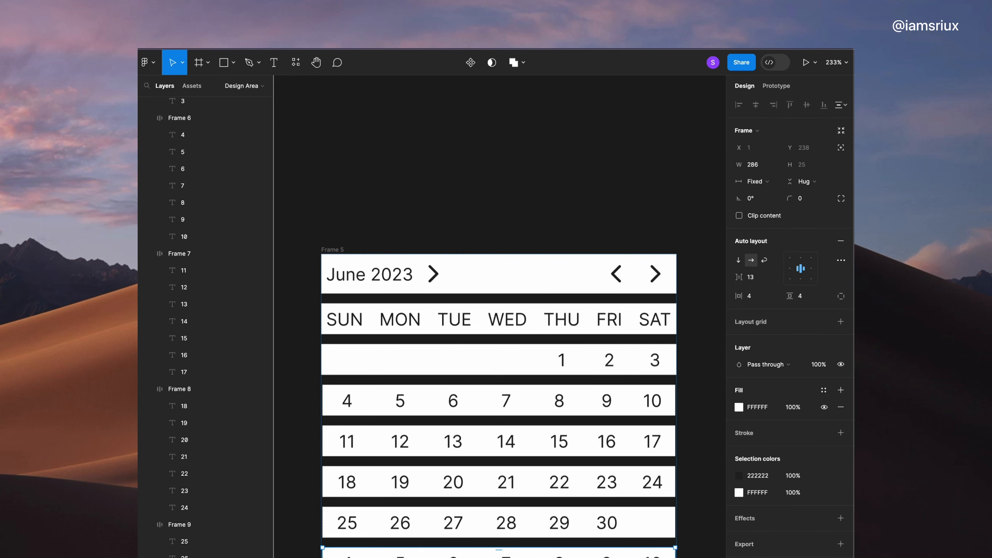
pyautogui.press('BackSpace')
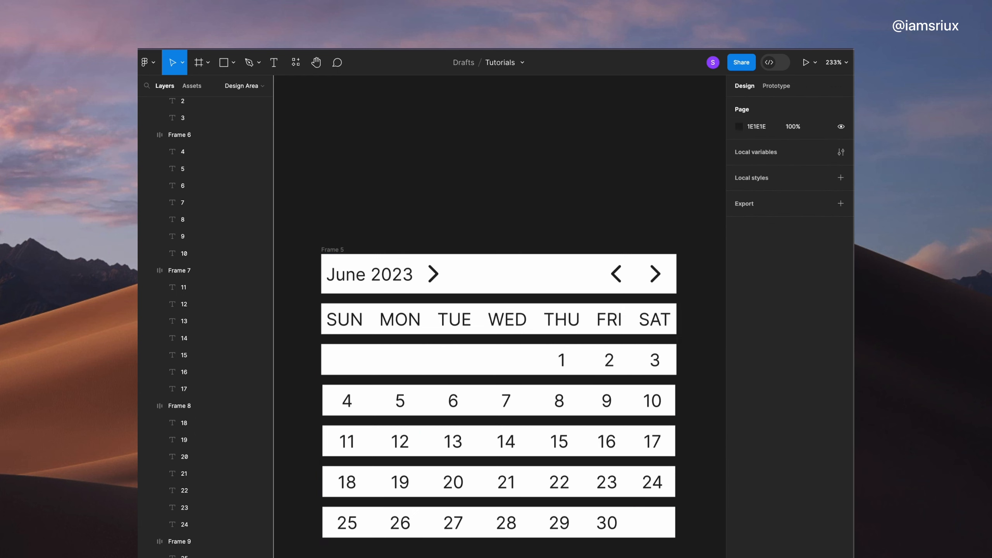
pyautogui.click(332, 249)
pyautogui.click(760, 296)
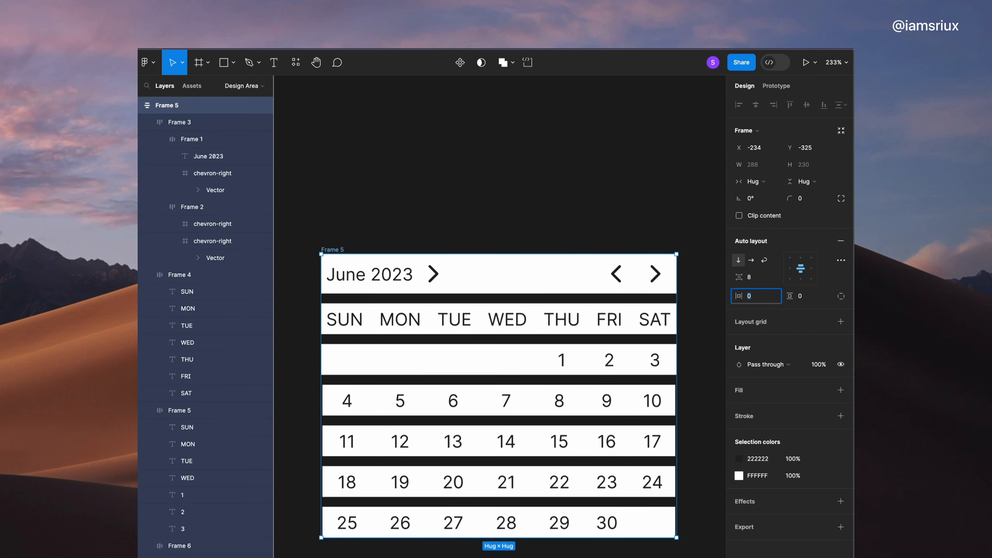
pyautogui.click(815, 297)
pyautogui.write('24')
pyautogui.click(553, 237)
# Step: Give the calendar frame a white FFFFFF fill and a corner radius of 24
pyautogui.click(333, 244)
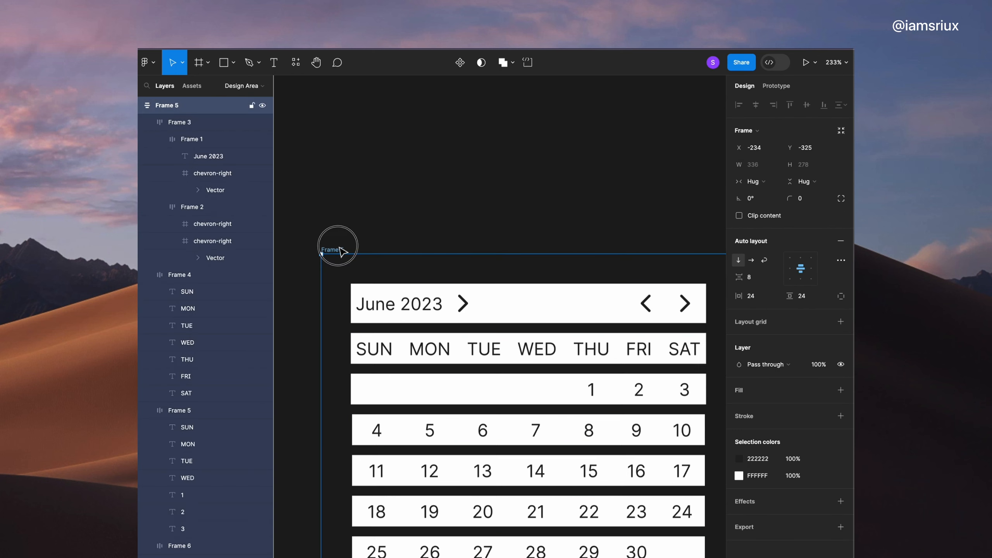
pyautogui.click(841, 389)
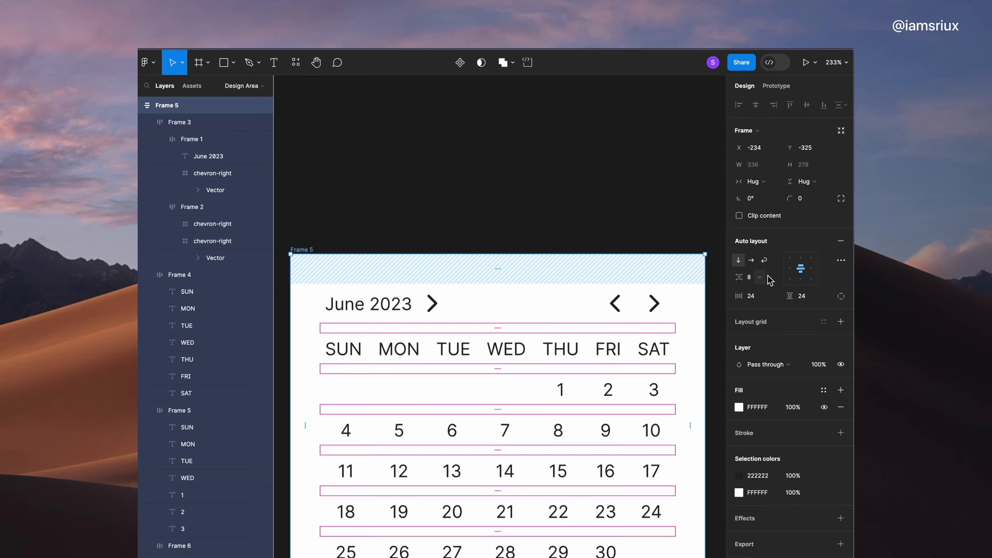
pyautogui.scroll(-3, 617, 205)
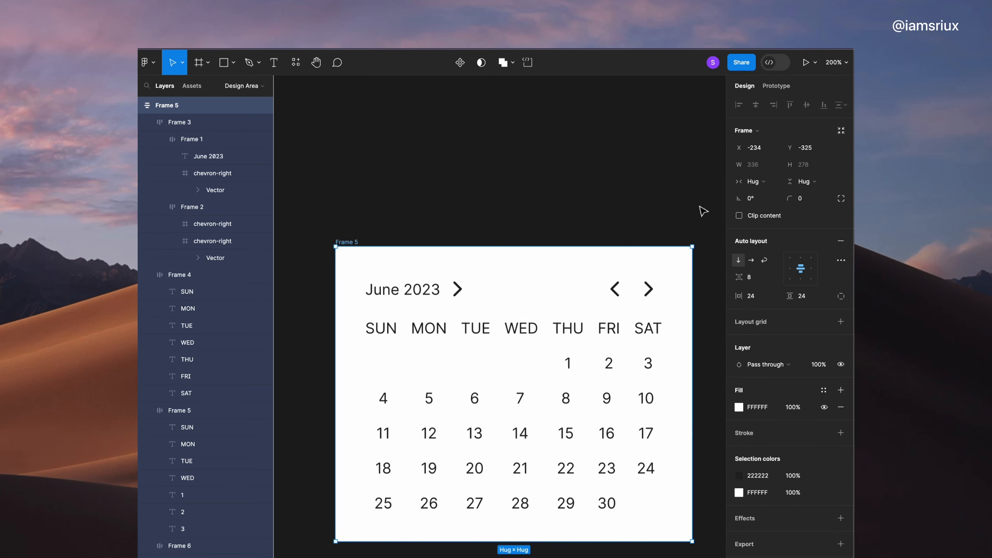
pyautogui.click(805, 202)
pyautogui.write('24')
pyautogui.press('Return')
pyautogui.click(523, 188)
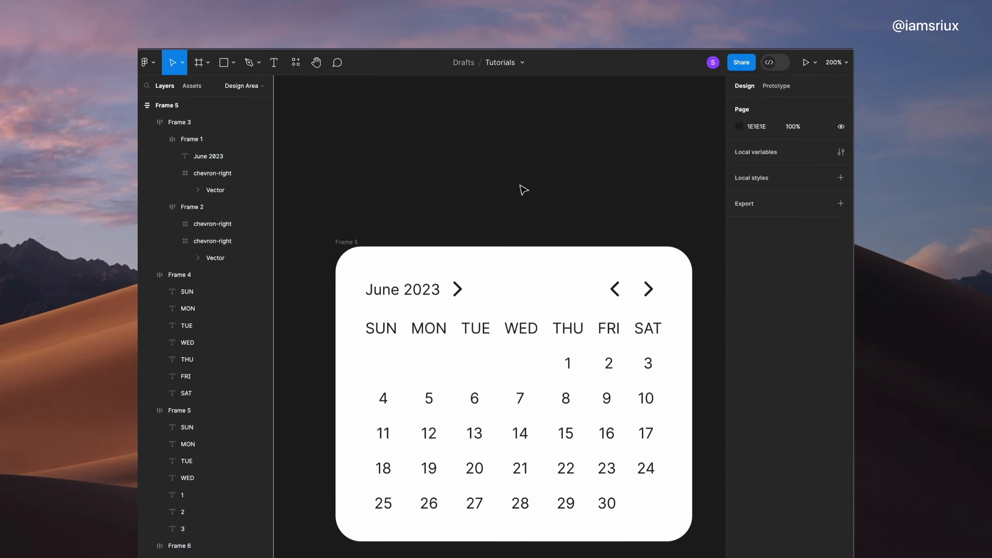
# Step: Resize the chevron beside the June 2023 title to 16 by 16
pyautogui.hscroll(2, 514, 188)
pyautogui.doubleClick(380, 296)
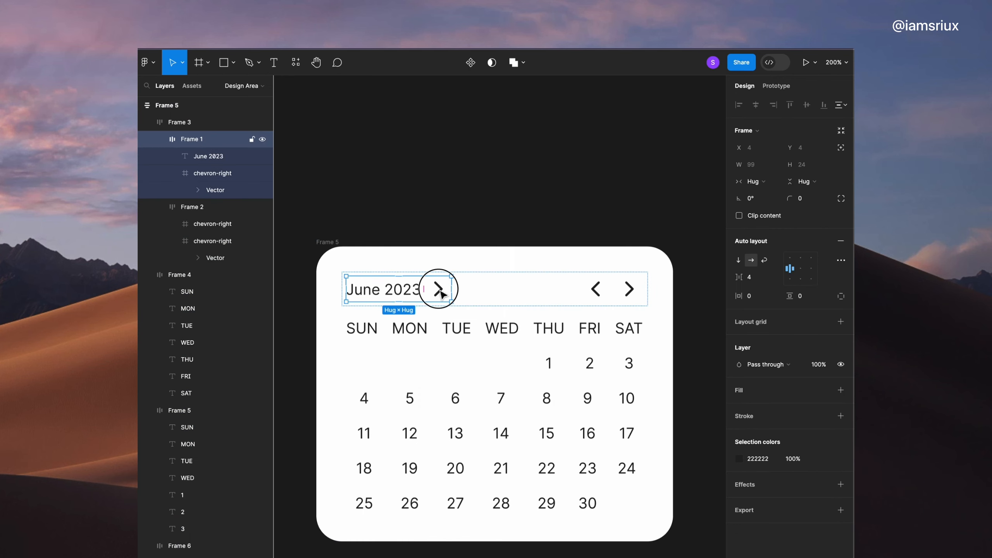
pyautogui.click(439, 290)
pyautogui.click(762, 165)
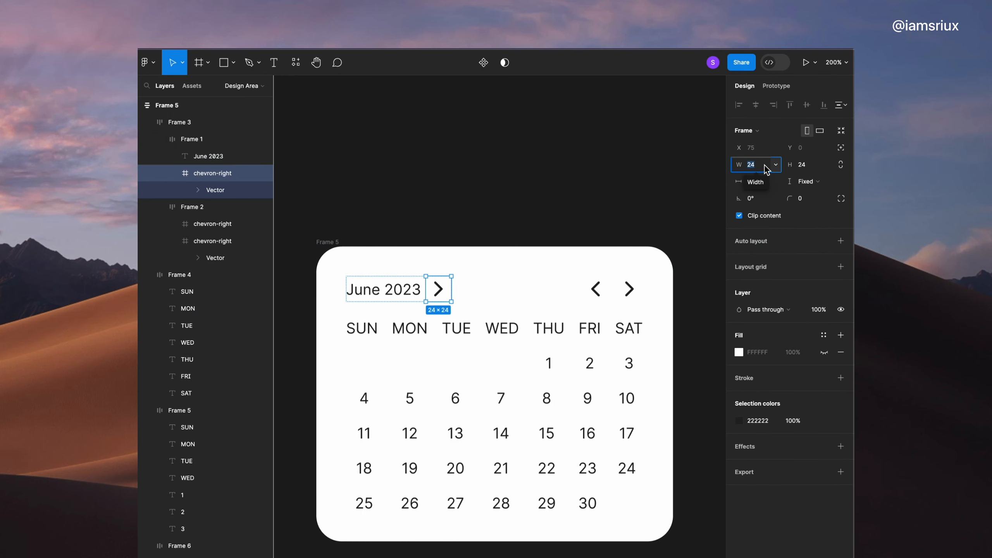
pyautogui.write('16')
pyautogui.click(815, 165)
pyautogui.write('16')
pyautogui.press('Return')
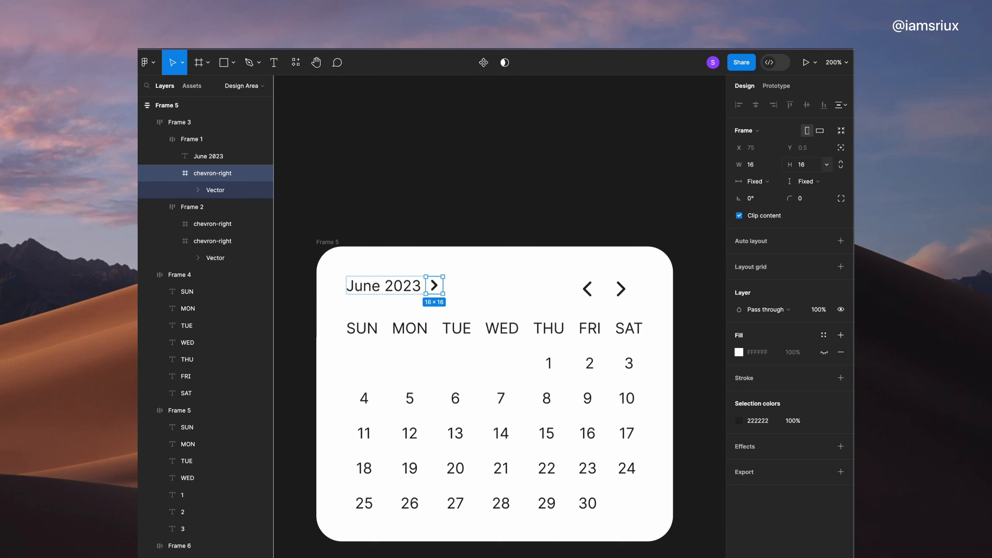
pyautogui.click(528, 198)
# Step: Set the header row's auto layout alignment to centre
pyautogui.doubleClick(439, 293)
pyautogui.click(505, 288)
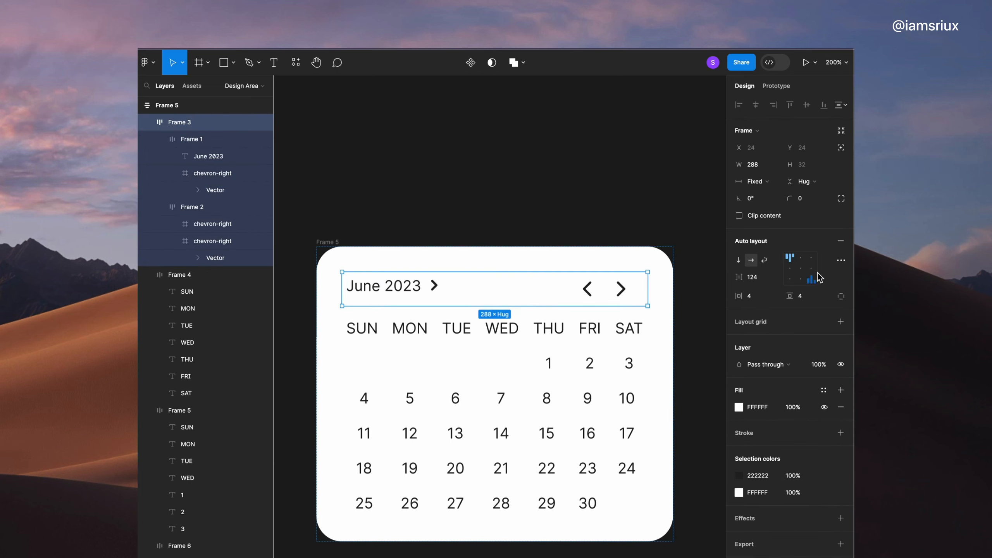
pyautogui.click(800, 272)
pyautogui.click(537, 217)
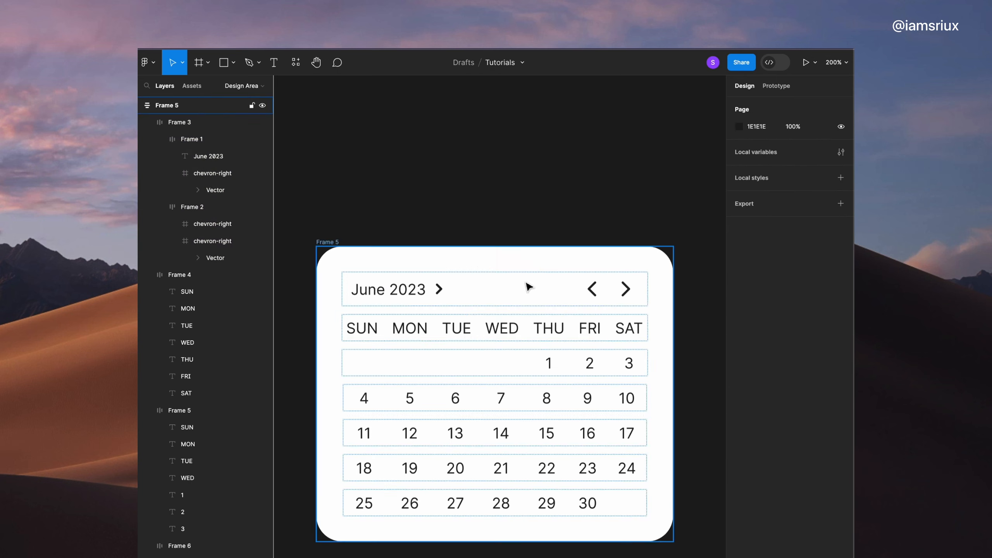
# Step: Recolour the June 2023 title and its chevron to orange FF4D00
pyautogui.click(437, 289)
pyautogui.click(437, 289)
pyautogui.click(739, 459)
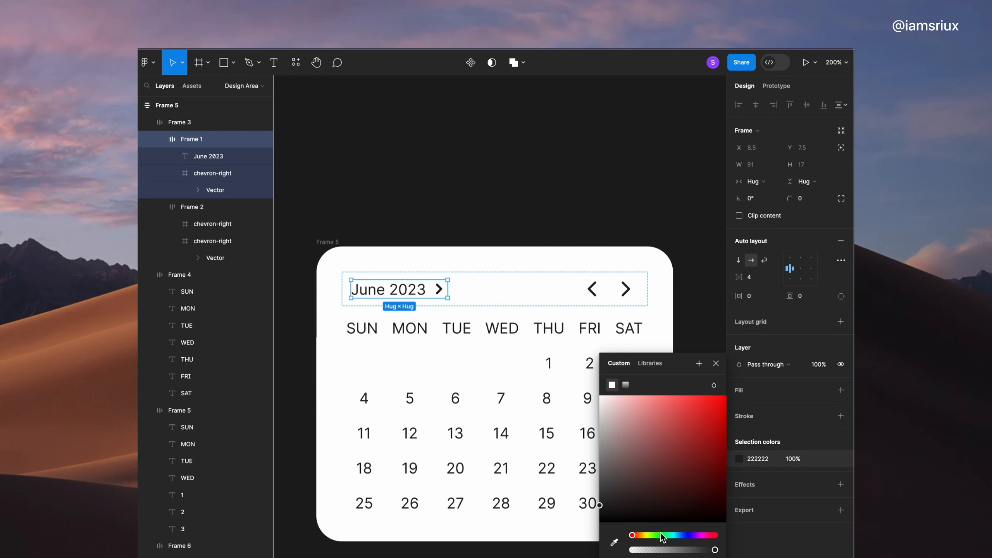
pyautogui.moveTo(663, 539); pyautogui.dragTo(638, 536)
pyautogui.moveTo(660, 437); pyautogui.dragTo(751, 380)
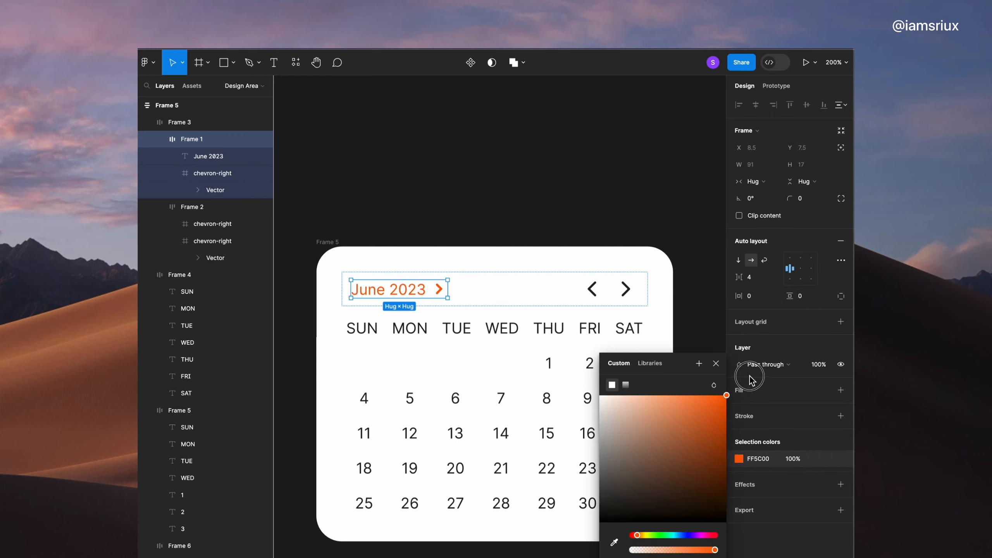
pyautogui.moveTo(662, 537); pyautogui.dragTo(636, 538)
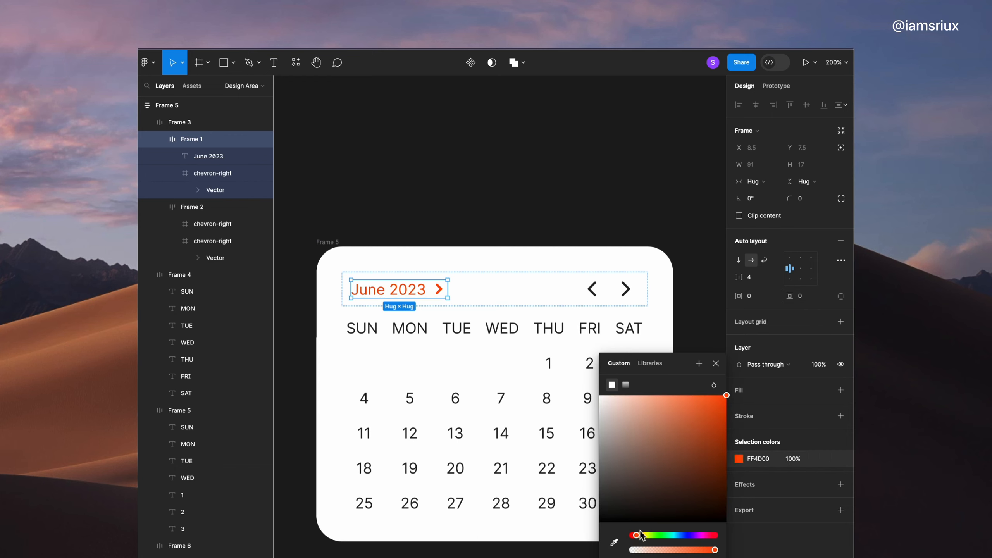
# Step: Set the June 2023 title's font weight to Semi Bold
pyautogui.click(371, 291)
pyautogui.click(750, 283)
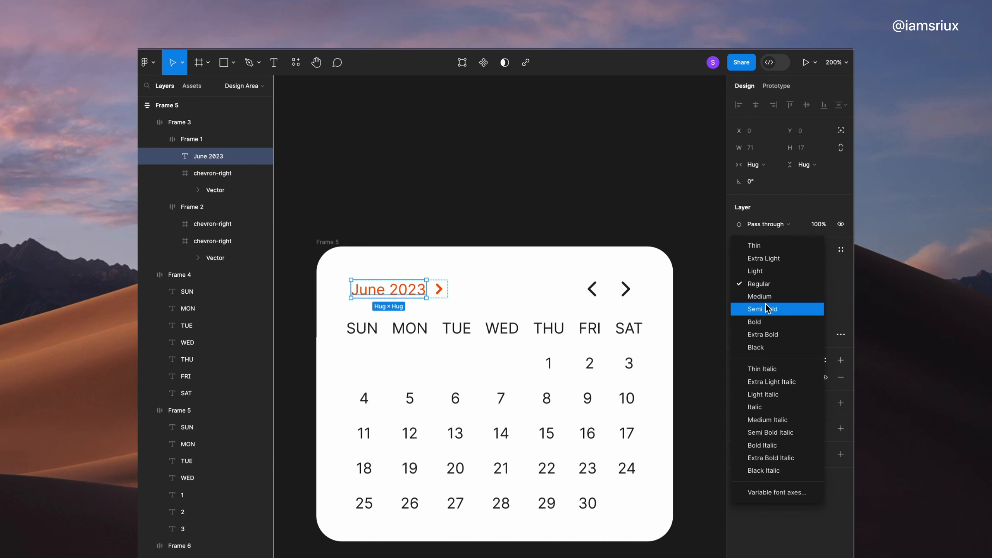
pyautogui.click(766, 309)
# Step: Copy the title's FF4D00 colour to the pair of navigation chevrons in the header
pyautogui.click(592, 290)
pyautogui.click(738, 459)
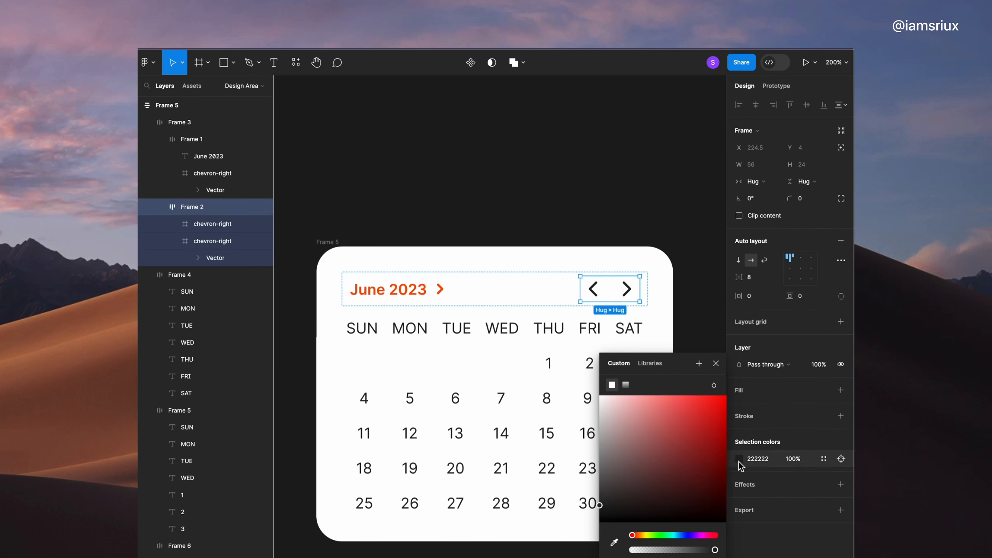
pyautogui.click(406, 291)
pyautogui.click(762, 459)
pyautogui.hotkey('ctrl', 'c')
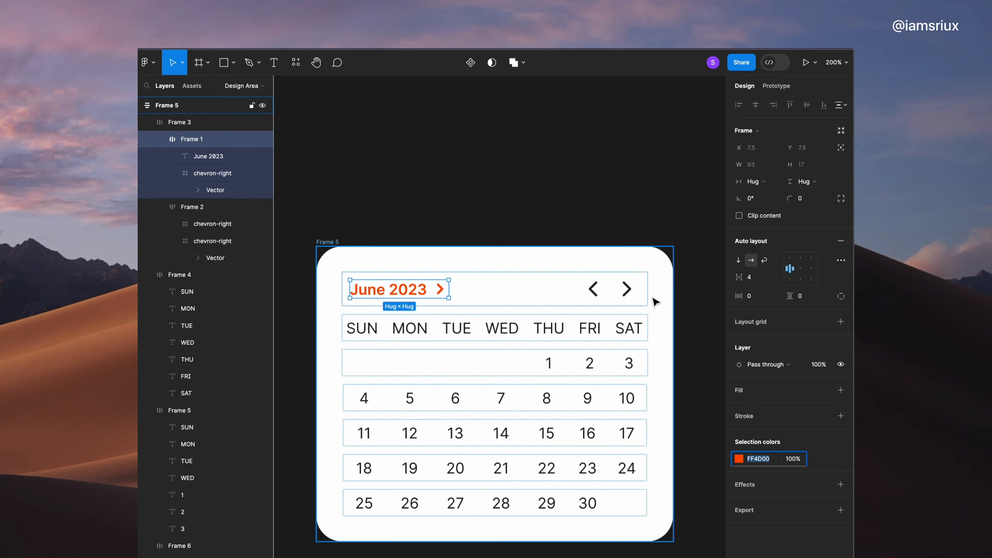
pyautogui.click(626, 290)
pyautogui.click(762, 459)
pyautogui.hotkey('ctrl', 'v')
pyautogui.click(699, 427)
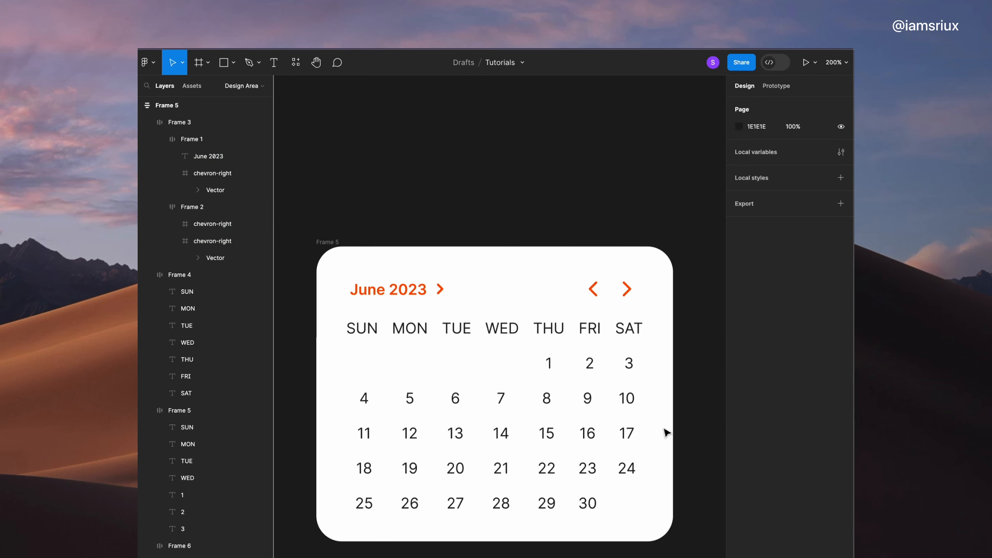
# Step: Apply the copied FF4D00 colour to the numbers in all five date rows
pyautogui.click(572, 366)
pyautogui.keyDown('shift'); pyautogui.click(586, 398); pyautogui.keyUp('shift')
pyautogui.keyDown('shift'); pyautogui.click(587, 434); pyautogui.keyUp('shift')
pyautogui.keyDown('shift'); pyautogui.click(587, 468); pyautogui.keyUp('shift')
pyautogui.keyDown('shift'); pyautogui.click(587, 504); pyautogui.keyUp('shift')
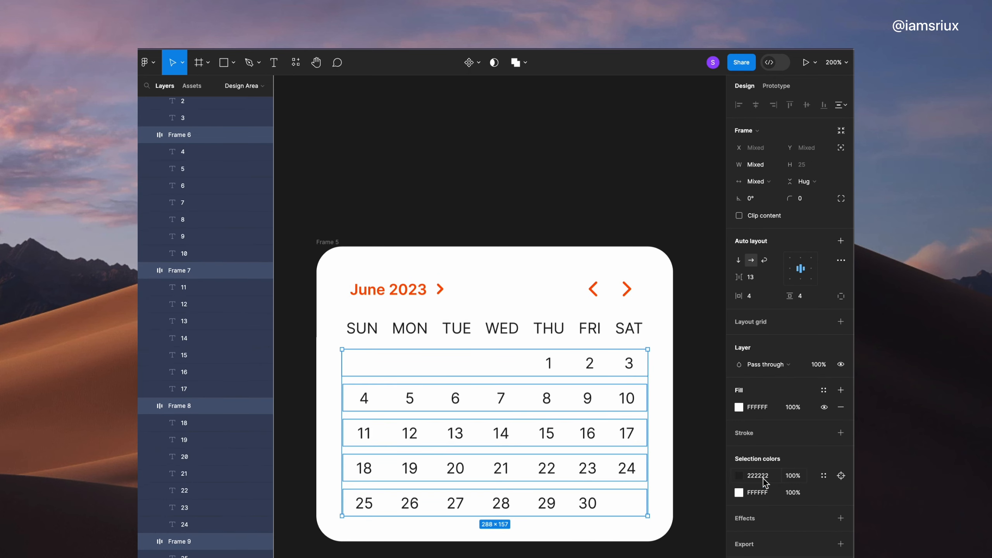
pyautogui.click(761, 476)
pyautogui.hotkey('ctrl', 'v')
pyautogui.click(703, 422)
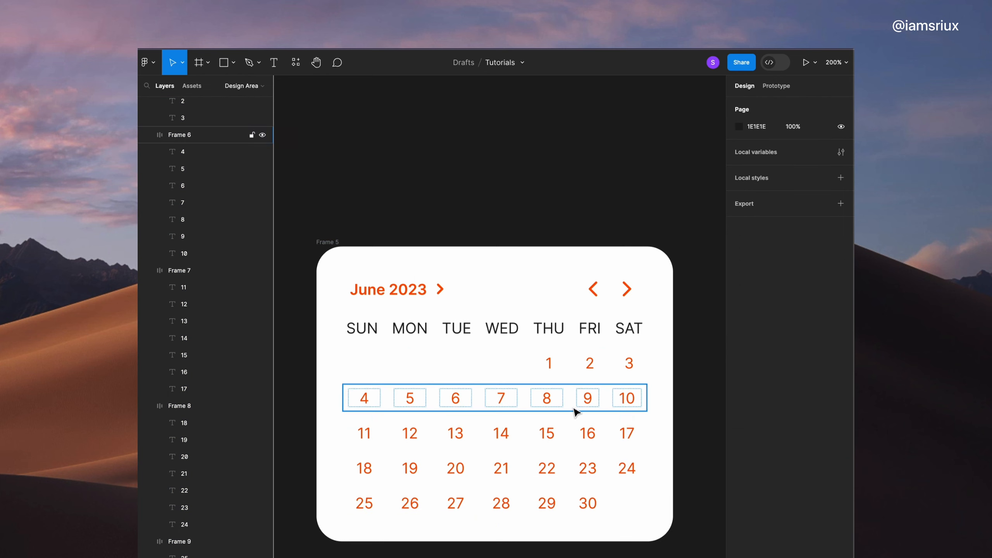
# Step: Darken the numbers in all five date rows to E14300
pyautogui.click(574, 365)
pyautogui.keyDown('shift'); pyautogui.click(590, 398); pyautogui.keyUp('shift')
pyautogui.keyDown('shift'); pyautogui.click(596, 434); pyautogui.keyUp('shift')
pyautogui.keyDown('shift'); pyautogui.click(600, 468); pyautogui.keyUp('shift')
pyautogui.keyDown('shift'); pyautogui.click(601, 503); pyautogui.keyUp('shift')
pyautogui.click(739, 475)
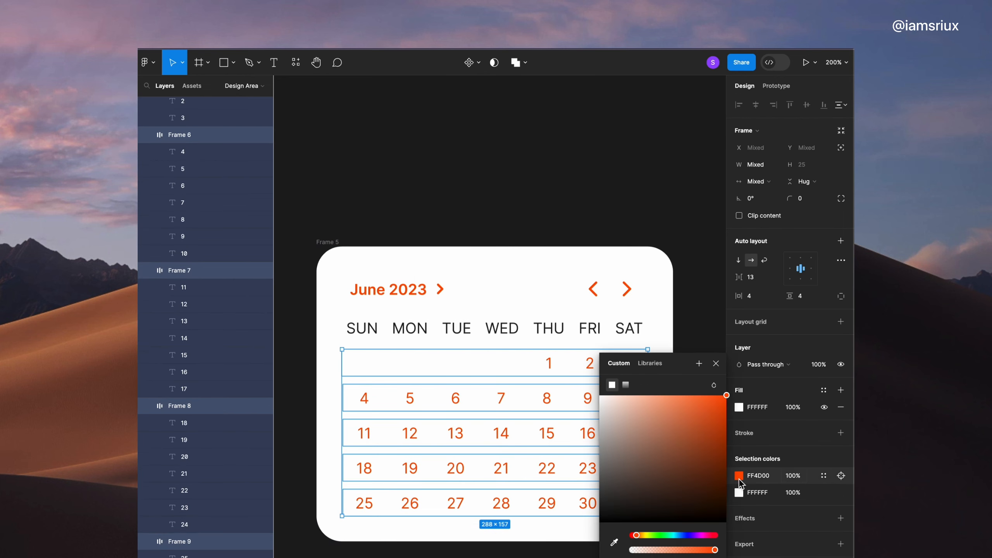
pyautogui.moveTo(717, 428); pyautogui.dragTo(727, 410)
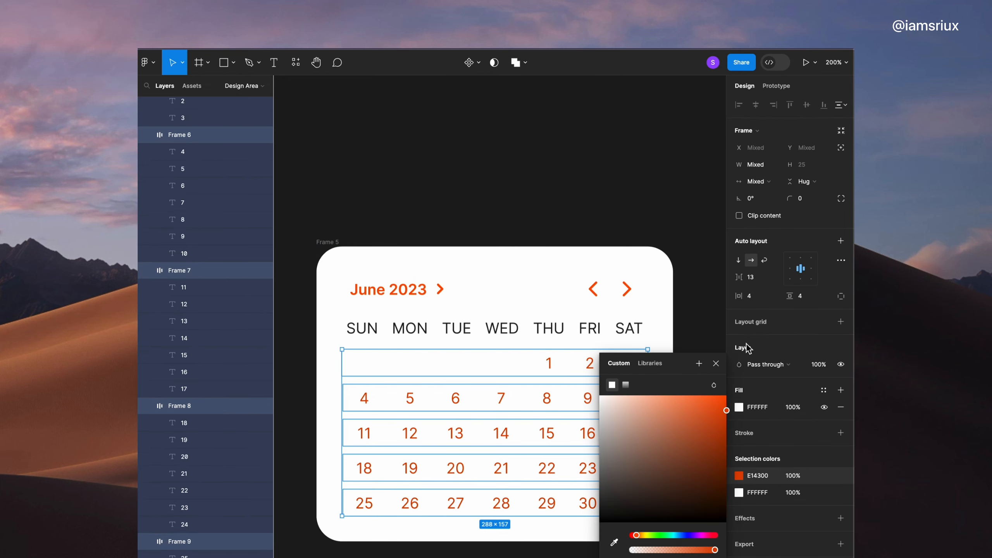
pyautogui.click(671, 312)
# Step: Select the date numbers 1 to 30 except 10 and set their font weight to Medium
pyautogui.click(549, 362)
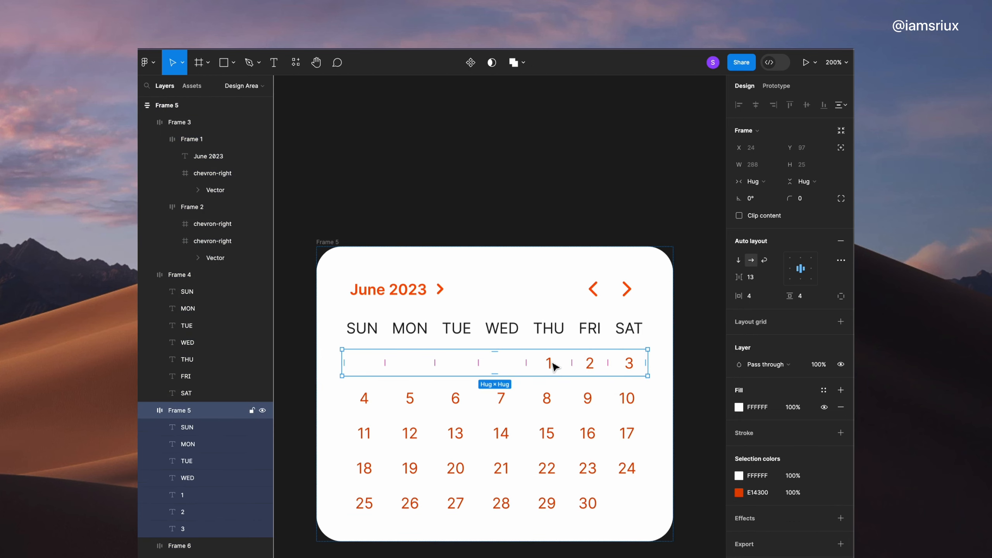
pyautogui.click(550, 362)
pyautogui.keyDown('shift'); pyautogui.click(590, 366); pyautogui.keyUp('shift')
pyautogui.keyDown('shift'); pyautogui.click(628, 364); pyautogui.keyUp('shift')
pyautogui.keyDown('shift'); pyautogui.click(627, 400); pyautogui.keyUp('shift')
pyautogui.keyDown('shift'); pyautogui.click(625, 437); pyautogui.keyUp('shift')
pyautogui.keyDown('shift'); pyautogui.click(627, 469); pyautogui.keyUp('shift')
pyautogui.keyDown('shift'); pyautogui.click(588, 471); pyautogui.keyUp('shift')
pyautogui.keyDown('shift'); pyautogui.click(550, 473); pyautogui.keyUp('shift')
pyautogui.keyDown('shift'); pyautogui.click(547, 434); pyautogui.keyUp('shift')
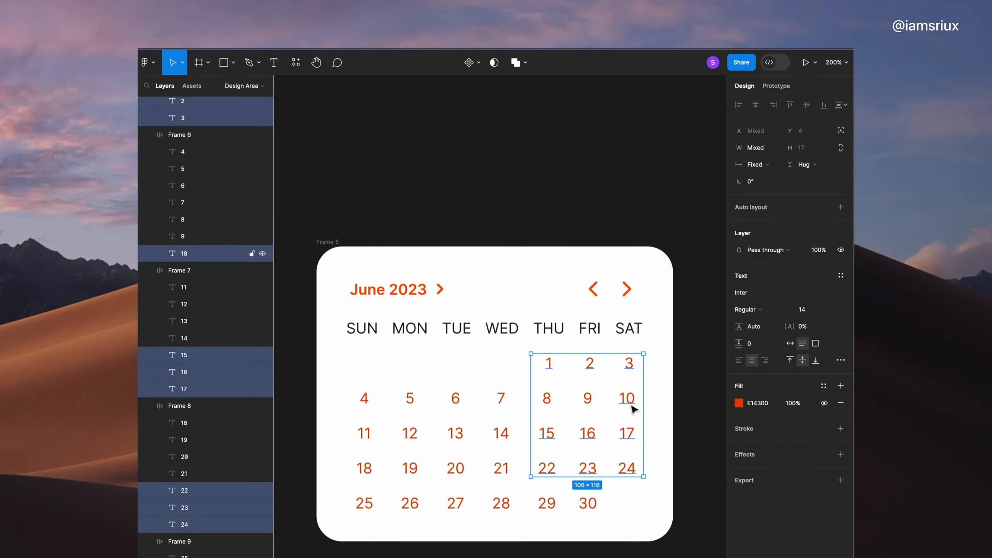
pyautogui.keyDown('shift'); pyautogui.click(455, 399); pyautogui.keyUp('shift')
pyautogui.keyDown('shift'); pyautogui.click(409, 399); pyautogui.keyUp('shift')
pyautogui.keyDown('shift'); pyautogui.click(364, 399); pyautogui.keyUp('shift')
pyautogui.keyDown('shift'); pyautogui.click(364, 433); pyautogui.keyUp('shift')
pyautogui.keyDown('shift'); pyautogui.click(409, 433); pyautogui.keyUp('shift')
pyautogui.keyDown('shift'); pyautogui.click(456, 433); pyautogui.keyUp('shift')
pyautogui.keyDown('shift'); pyautogui.click(501, 433); pyautogui.keyUp('shift')
pyautogui.keyDown('shift'); pyautogui.click(501, 468); pyautogui.keyUp('shift')
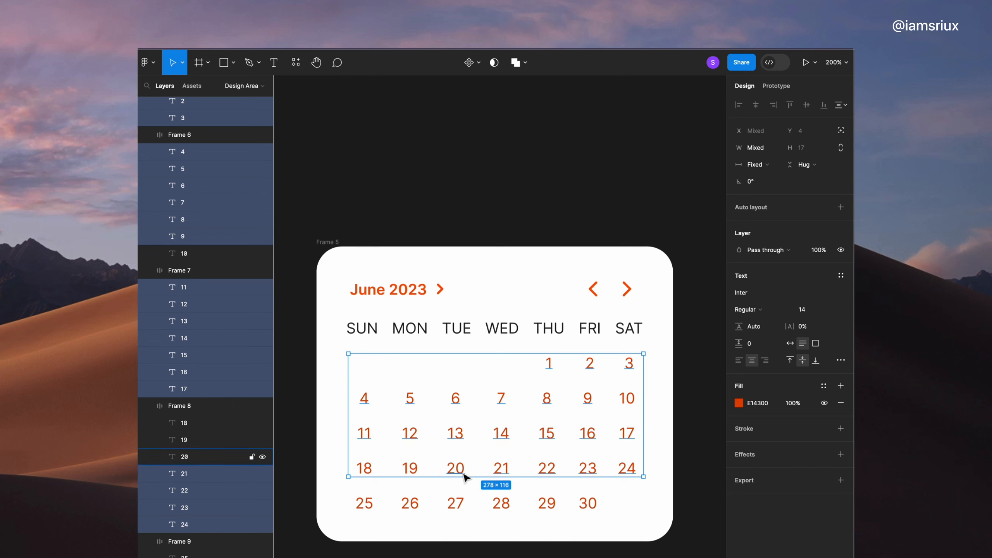
pyautogui.keyDown('shift'); pyautogui.click(548, 471); pyautogui.keyUp('shift')
pyautogui.keyDown('shift'); pyautogui.click(551, 507); pyautogui.keyUp('shift')
pyautogui.keyDown('shift'); pyautogui.click(549, 469); pyautogui.keyUp('shift')
pyautogui.keyDown('shift'); pyautogui.click(585, 507); pyautogui.keyUp('shift')
pyautogui.keyDown('shift'); pyautogui.click(501, 506); pyautogui.keyUp('shift')
pyautogui.keyDown('shift'); pyautogui.click(455, 507); pyautogui.keyUp('shift')
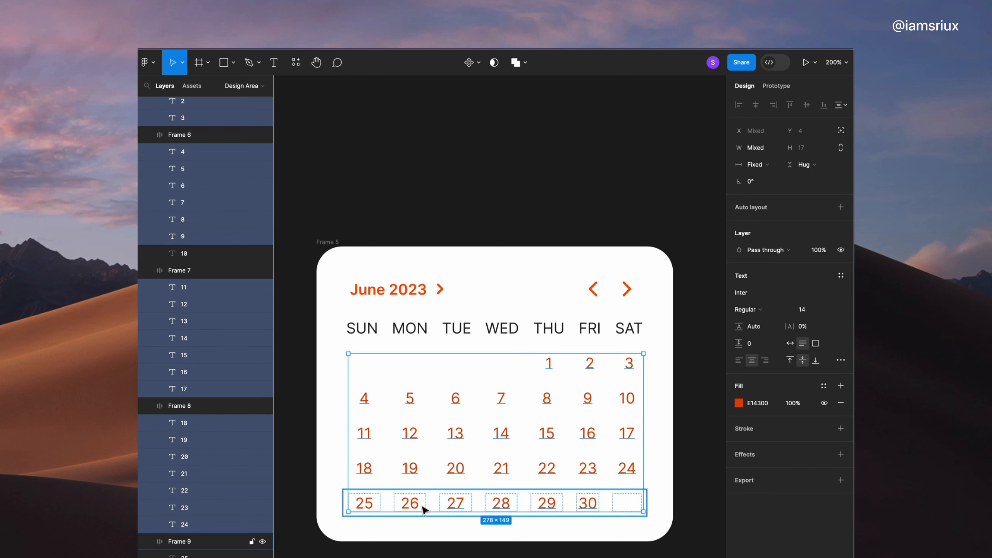
pyautogui.keyDown('shift'); pyautogui.click(412, 507); pyautogui.keyUp('shift')
pyautogui.keyDown('shift'); pyautogui.click(367, 507); pyautogui.keyUp('shift')
pyautogui.click(751, 309)
pyautogui.click(762, 335)
pyautogui.click(758, 310)
pyautogui.click(757, 297)
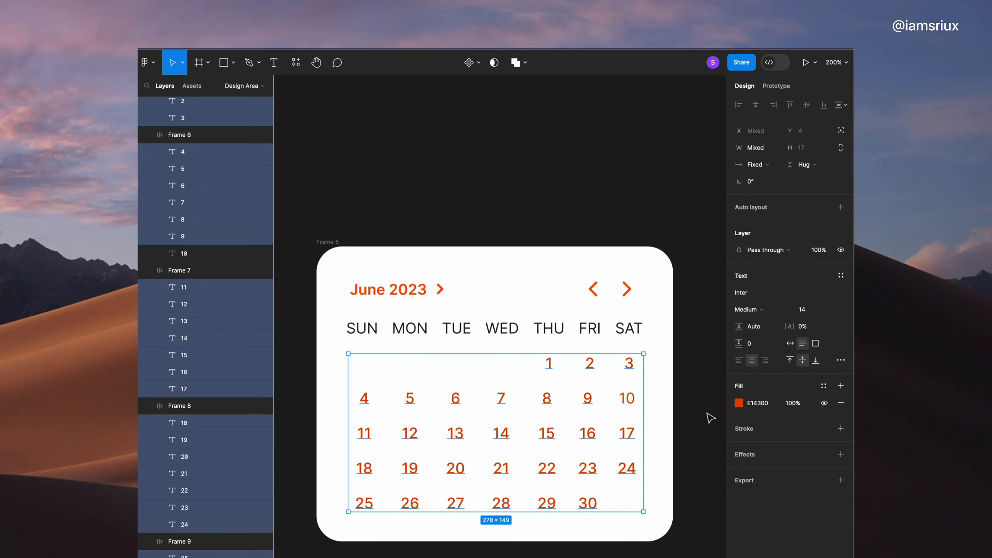
pyautogui.click(682, 424)
# Step: Set the font weight of the number 10 to Medium as well
pyautogui.doubleClick(626, 400)
pyautogui.click(757, 284)
pyautogui.click(757, 296)
pyautogui.click(590, 400)
pyautogui.press('Escape')
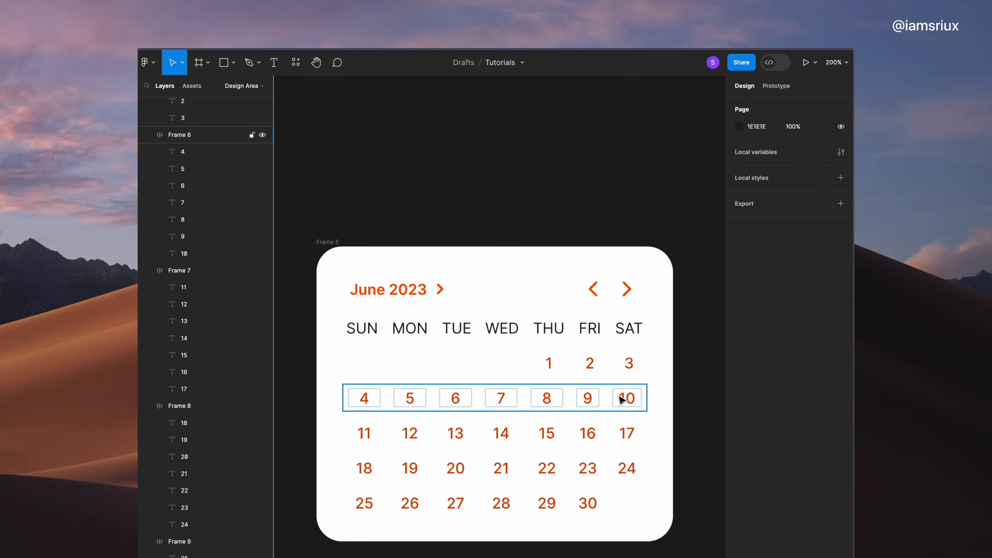
# Step: Recolour the weekday labels to grey 717171 and try a Semi Bold weight on them
pyautogui.scroll(-1, 572, 467)
pyautogui.scroll(-1, 571, 468)
pyautogui.click(554, 350)
pyautogui.click(736, 477)
pyautogui.moveTo(599, 498); pyautogui.dragTo(595, 469)
pyautogui.click(589, 246)
pyautogui.moveTo(381, 341); pyautogui.dragTo(635, 354)
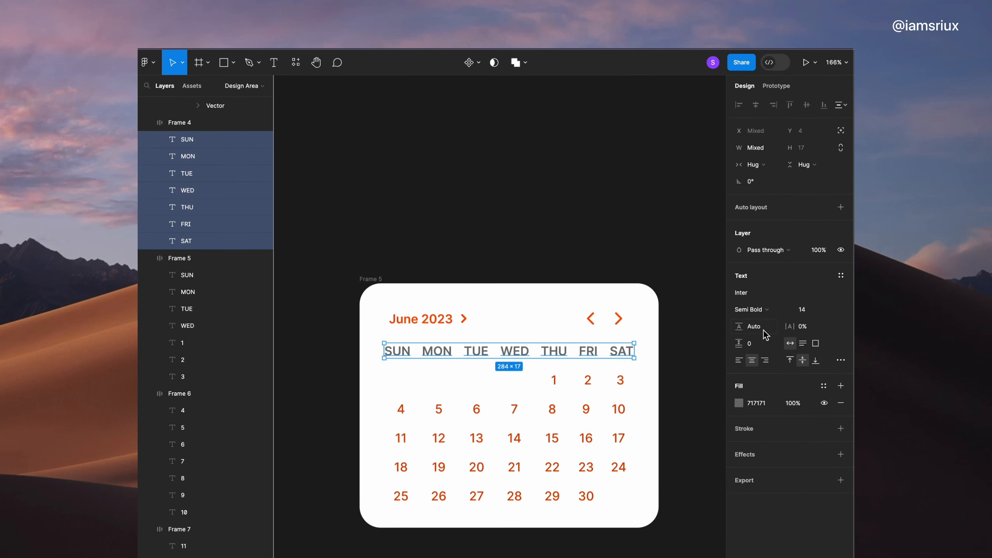
pyautogui.click(552, 247)
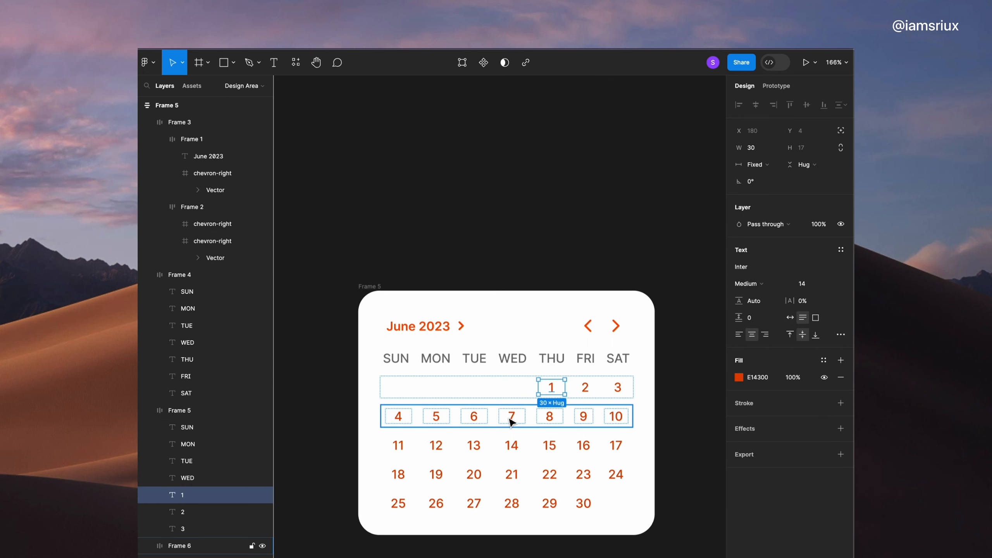
# Step: Wrap the date 7 in its own frame, fill that frame with E14300 and recolour the number FFFFFF
pyautogui.click(511, 421)
pyautogui.rightClick(513, 421)
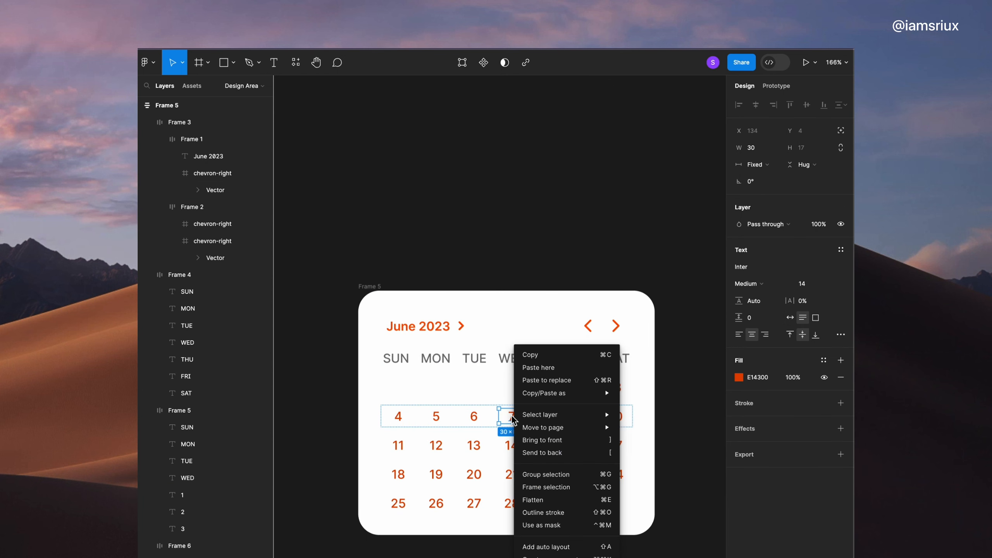
pyautogui.click(546, 488)
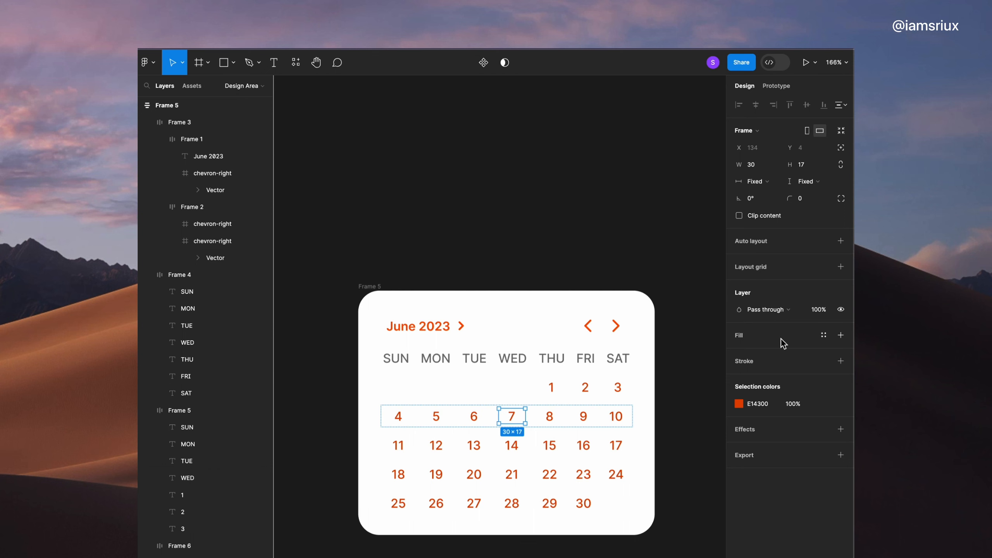
pyautogui.click(841, 335)
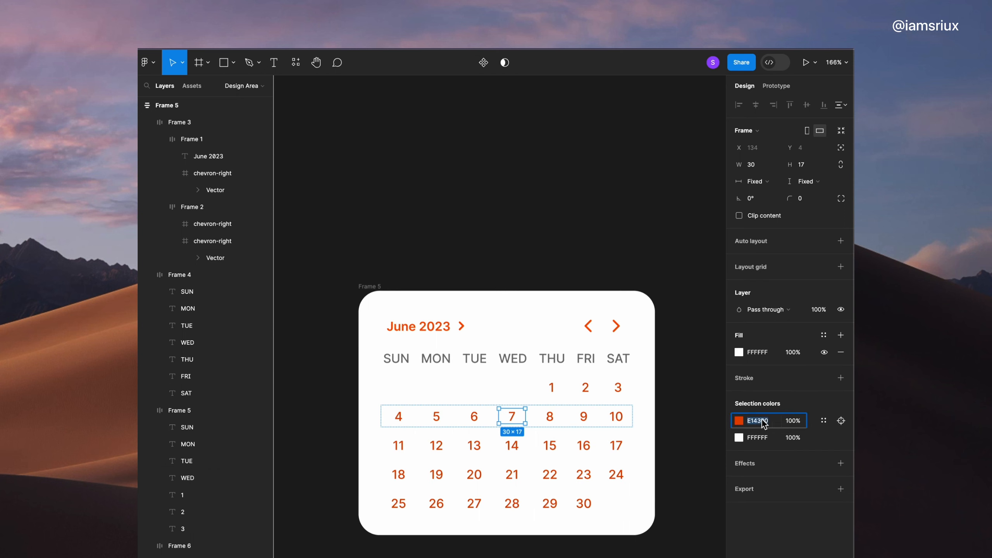
pyautogui.click(767, 352)
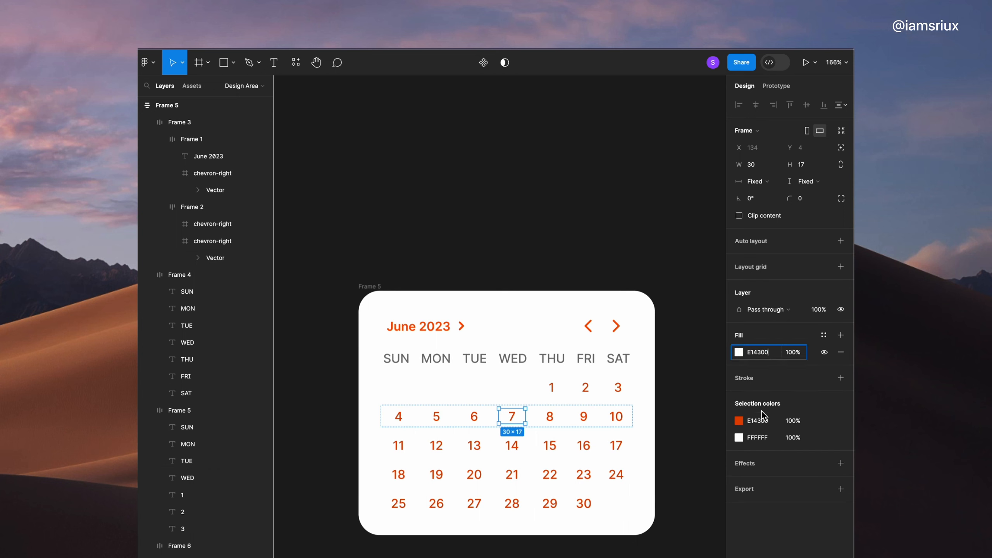
pyautogui.write('E14300')
pyautogui.click(739, 421)
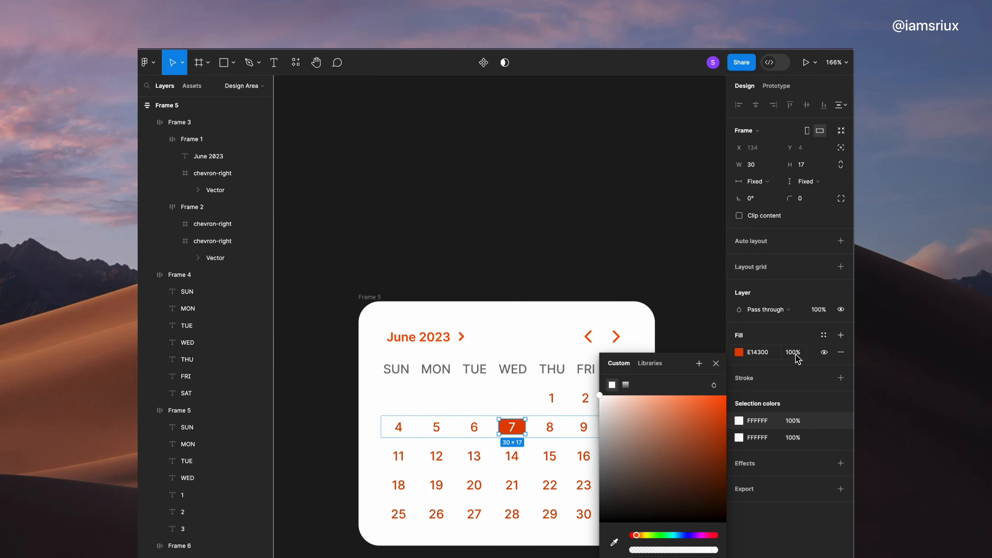
# Step: Round the corners of the date 7's frame to 19 and set its height to 24
pyautogui.moveTo(793, 202); pyautogui.dragTo(800, 201)
pyautogui.click(808, 164)
pyautogui.write('2')
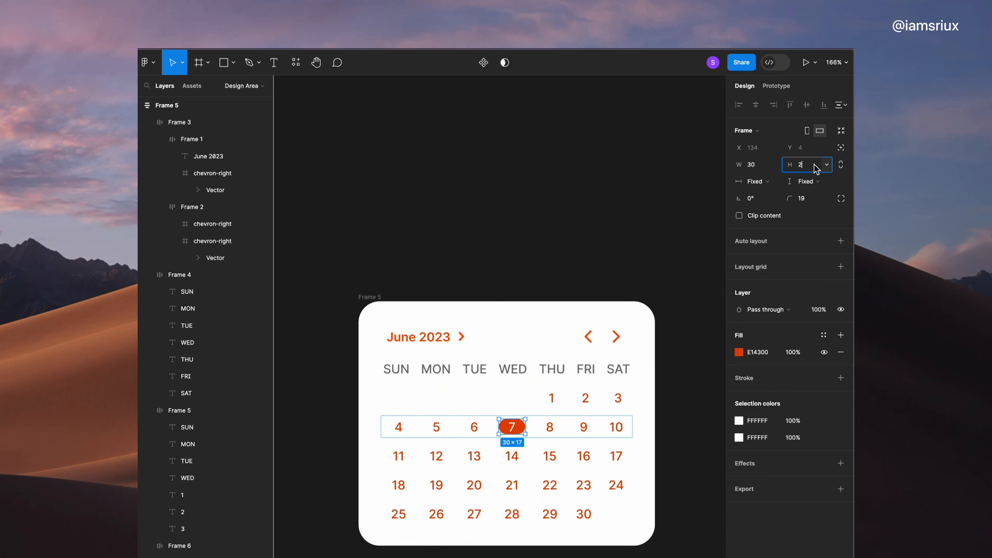
pyautogui.write('4')
pyautogui.press('Return')
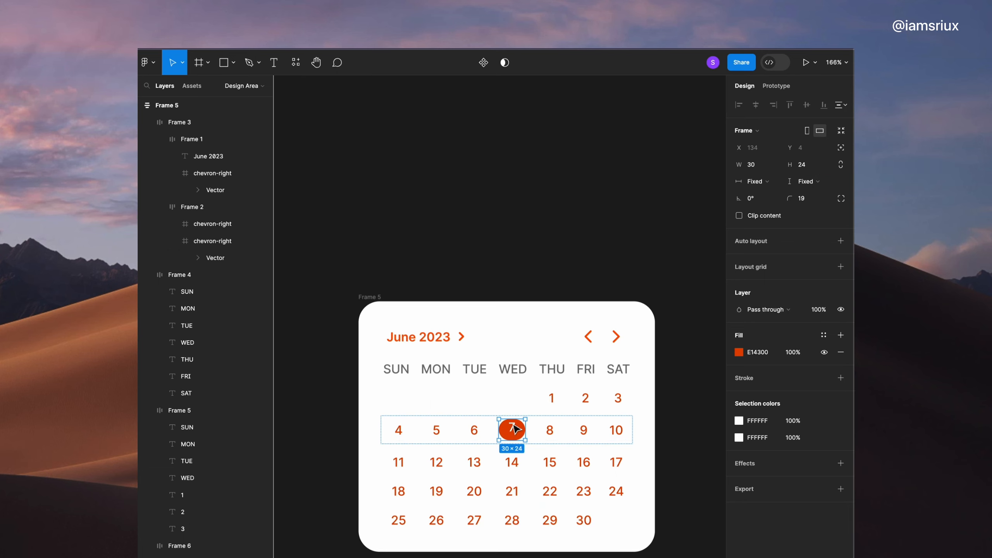
# Step: Re-centre the number 7 inside its orange highlight frame, at Y 4
pyautogui.hotkey('ctrl', 'z')
pyautogui.hotkey('shift', 'Return')
pyautogui.scroll(-1, 524, 442)
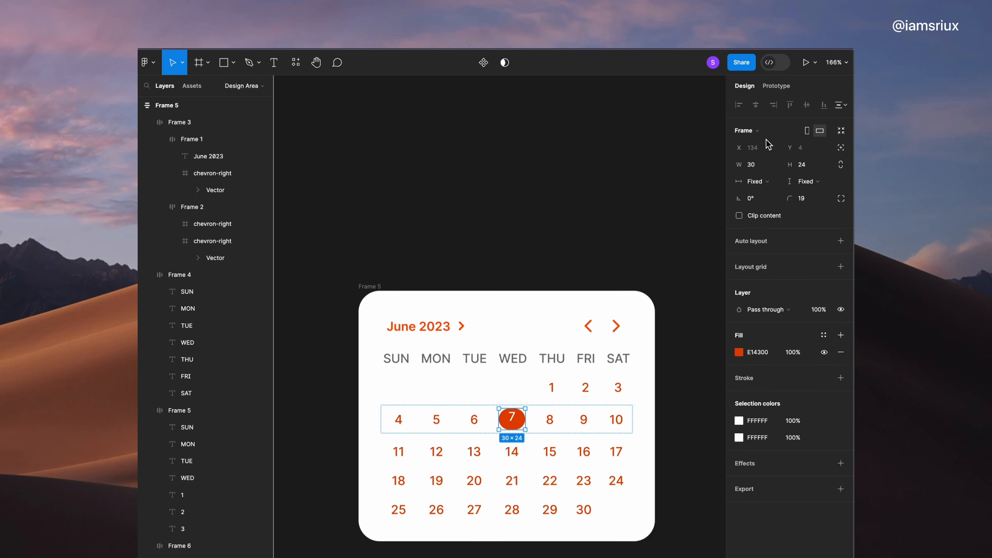
pyautogui.doubleClick(511, 416)
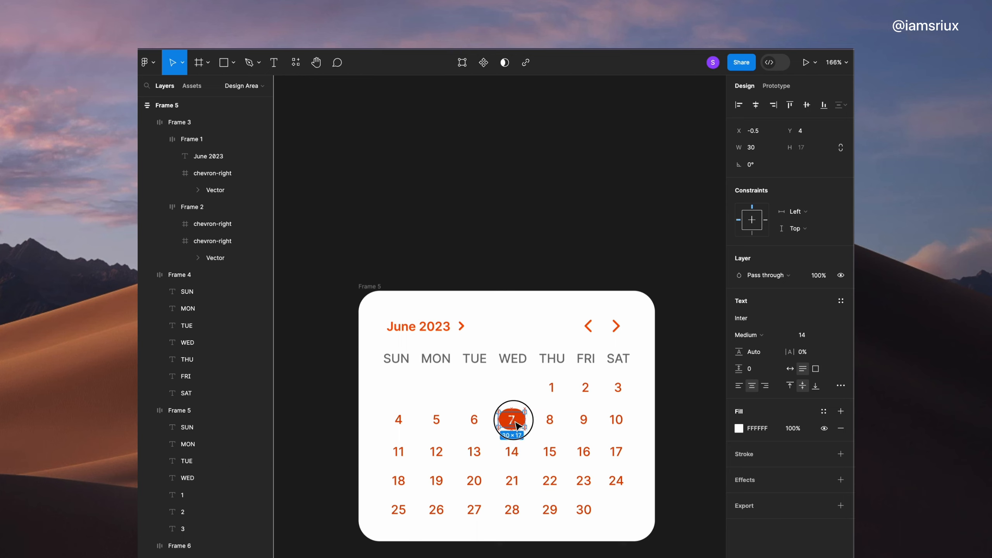
pyautogui.click(557, 229)
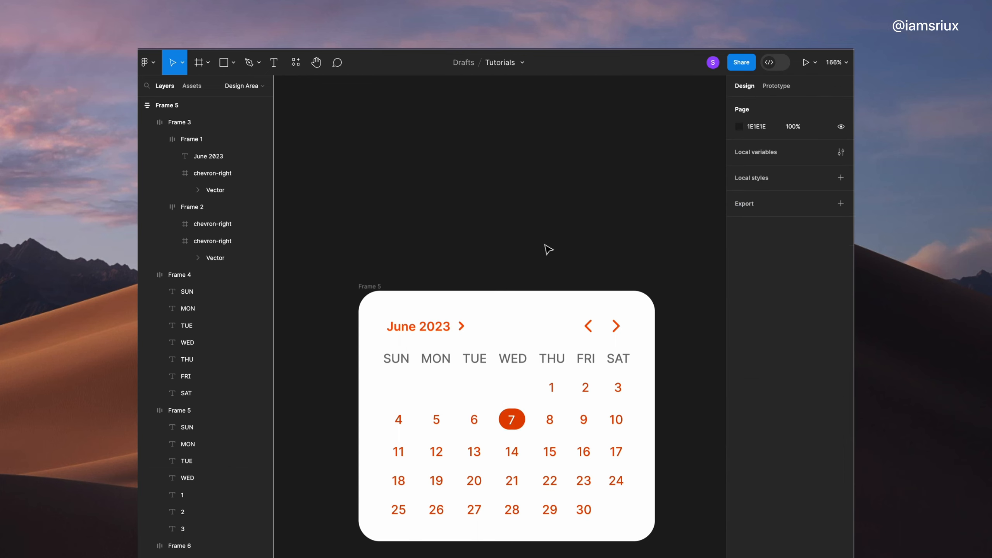
# Step: Add a text label reading "Time" on the canvas below the calendar card
pyautogui.scroll(-3, 557, 247)
pyautogui.hscroll(2, 556, 248)
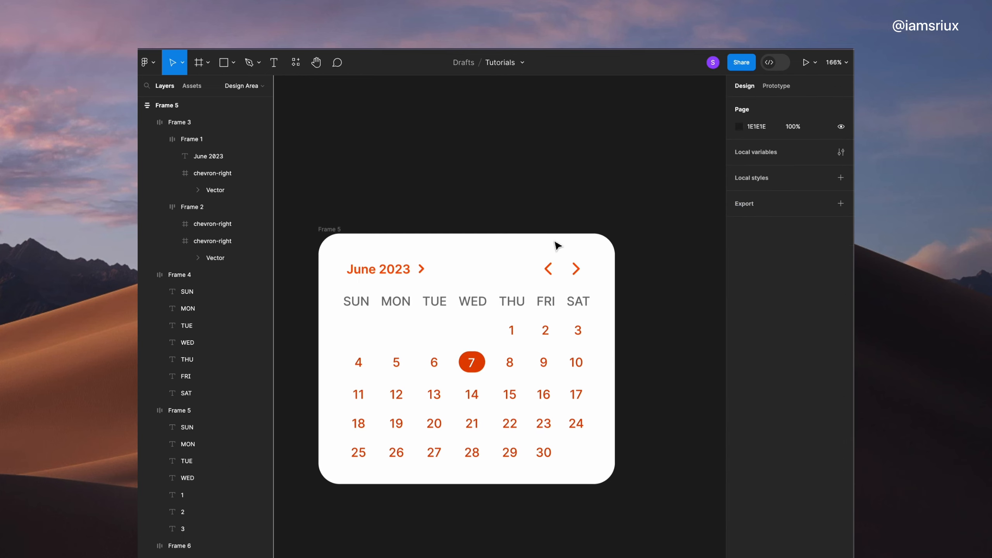
pyautogui.click(464, 272)
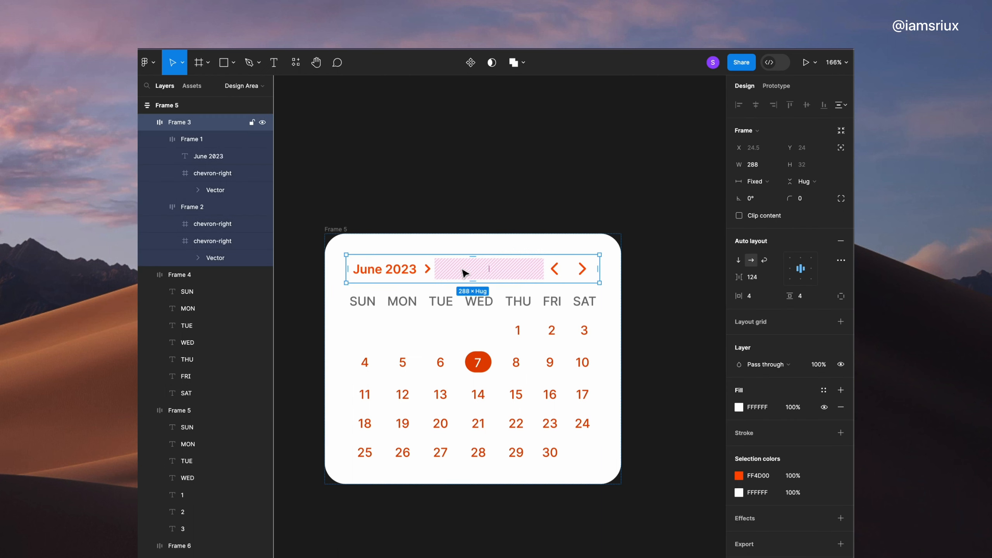
pyautogui.click(331, 151)
pyautogui.press('t')
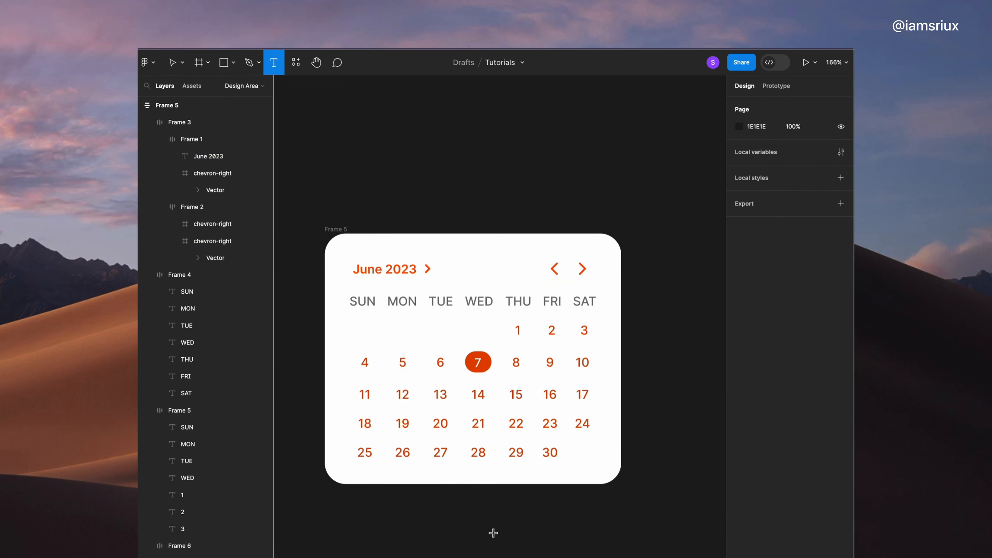
pyautogui.click(378, 545)
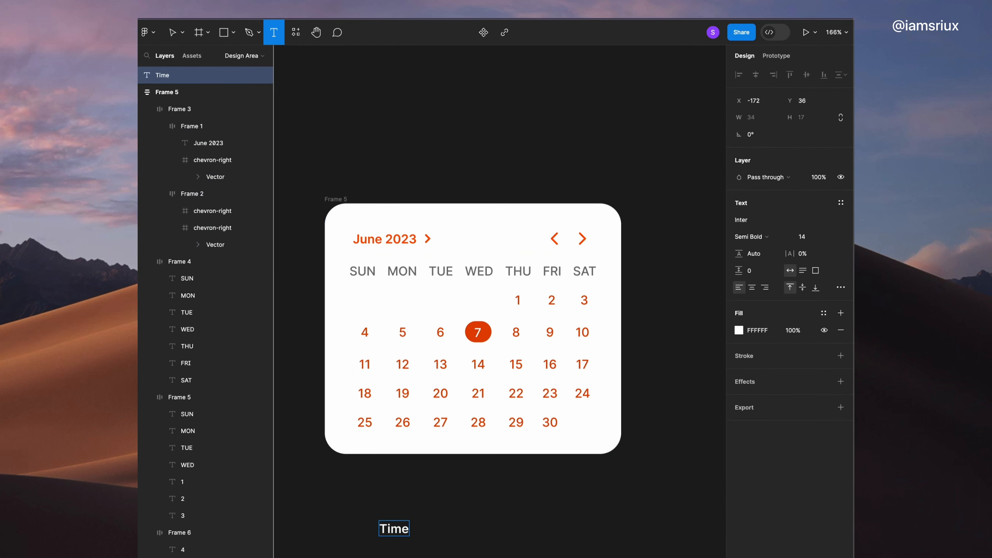
pyautogui.press('Escape')
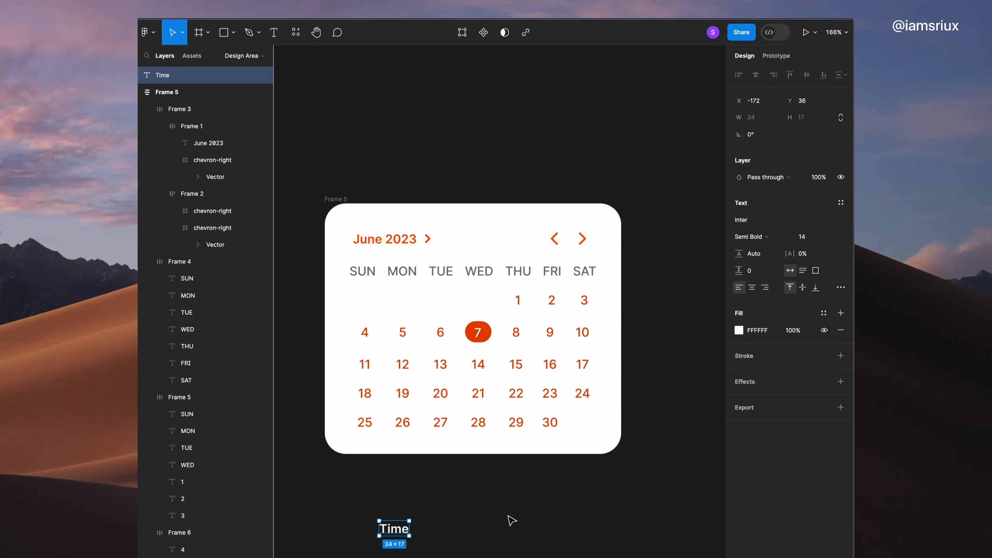
# Step: Set the Time label's fill colour to 222222
pyautogui.click(741, 333)
pyautogui.click(764, 331)
pyautogui.press('Return')
# Step: Try a font size of 20 on the June 2023 heading
pyautogui.scroll(5, 371, 542)
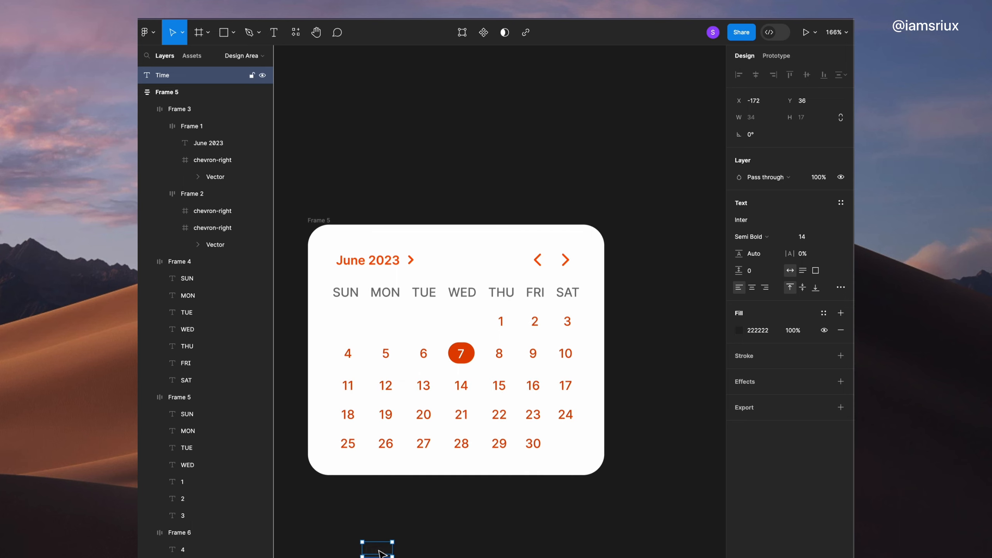
pyautogui.click(353, 321)
pyautogui.click(361, 285)
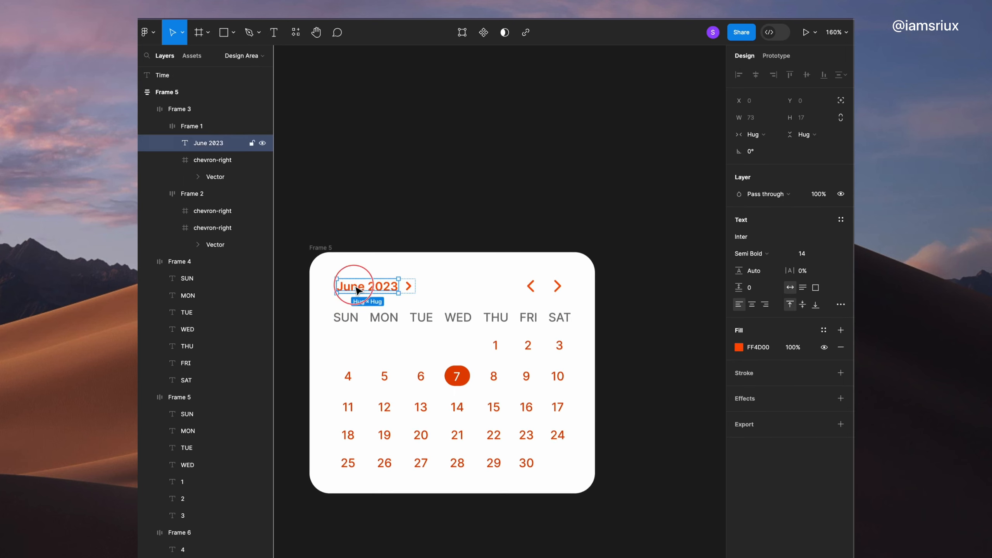
pyautogui.click(831, 254)
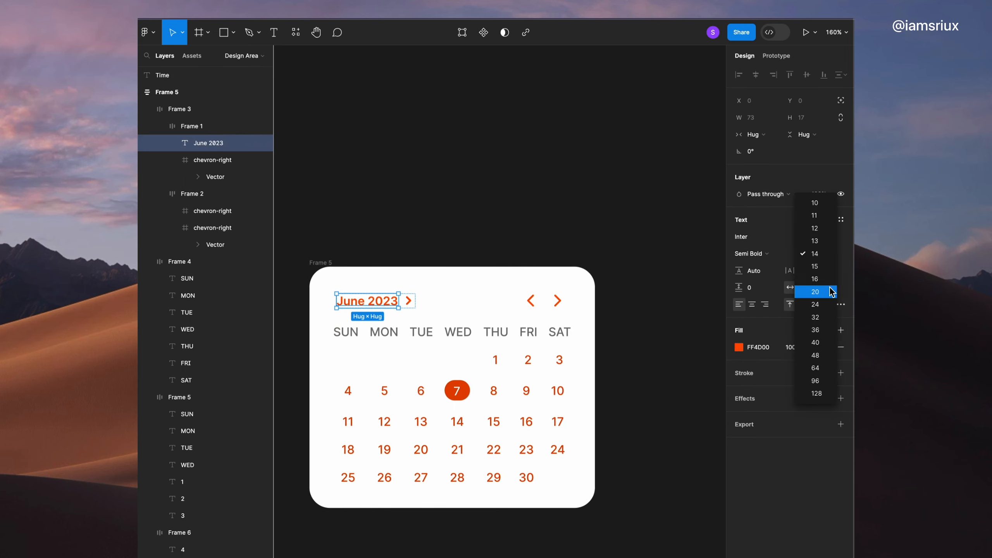
pyautogui.click(829, 295)
pyautogui.click(344, 332)
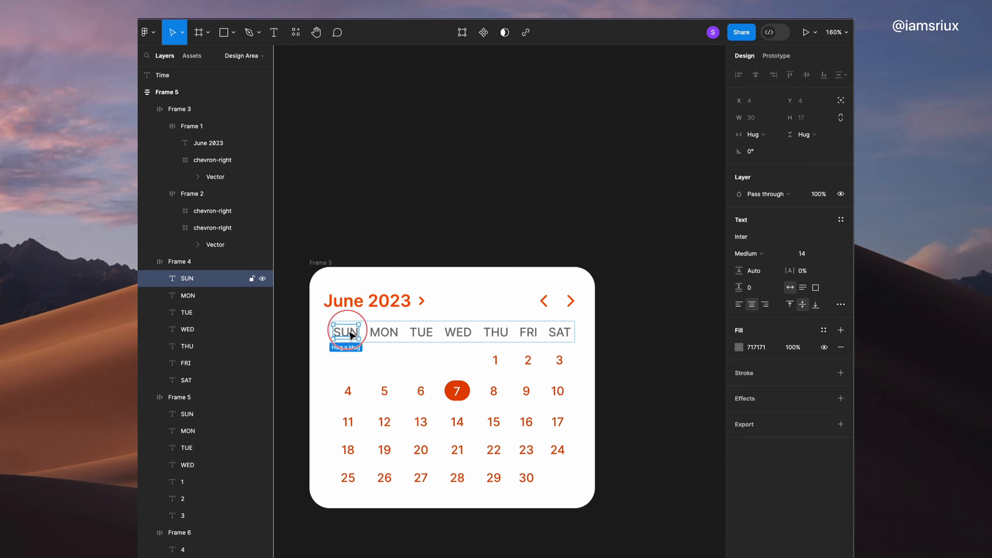
# Step: Set the June 2023 heading's font size to 16
pyautogui.click(359, 299)
pyautogui.click(830, 253)
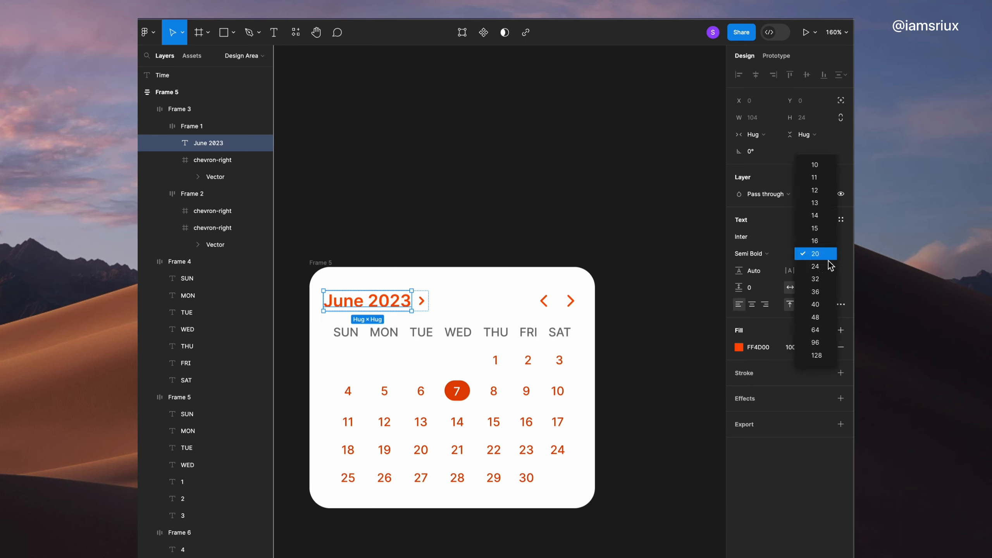
pyautogui.click(827, 239)
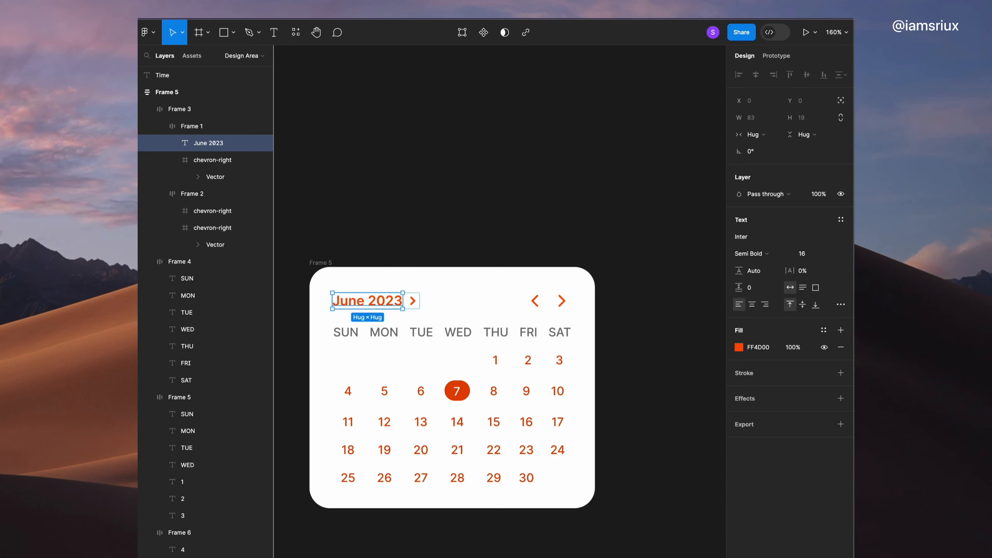
# Step: Set the Time label's font size to 16 to match the month heading
pyautogui.click(195, 75)
pyautogui.click(833, 238)
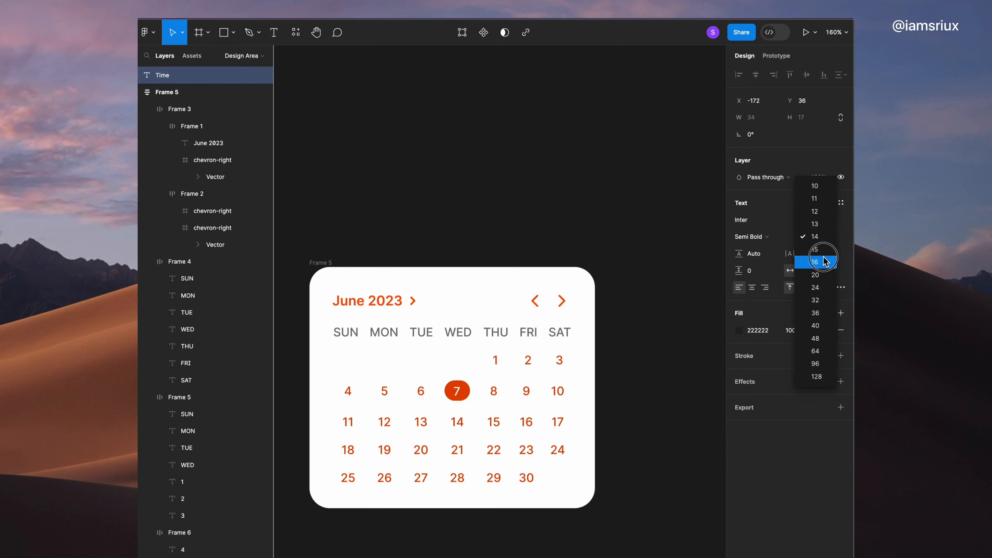
pyautogui.click(828, 261)
# Step: Move the Time label into the calendar card, beneath the last row of dates
pyautogui.press('Delete')
pyautogui.click(344, 270)
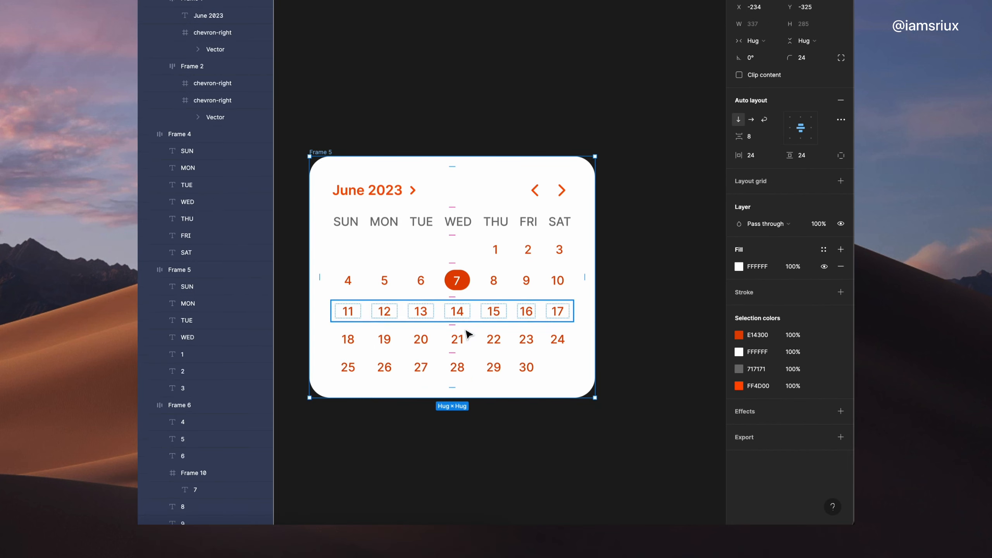
pyautogui.hotkey('ctrl', 'v')
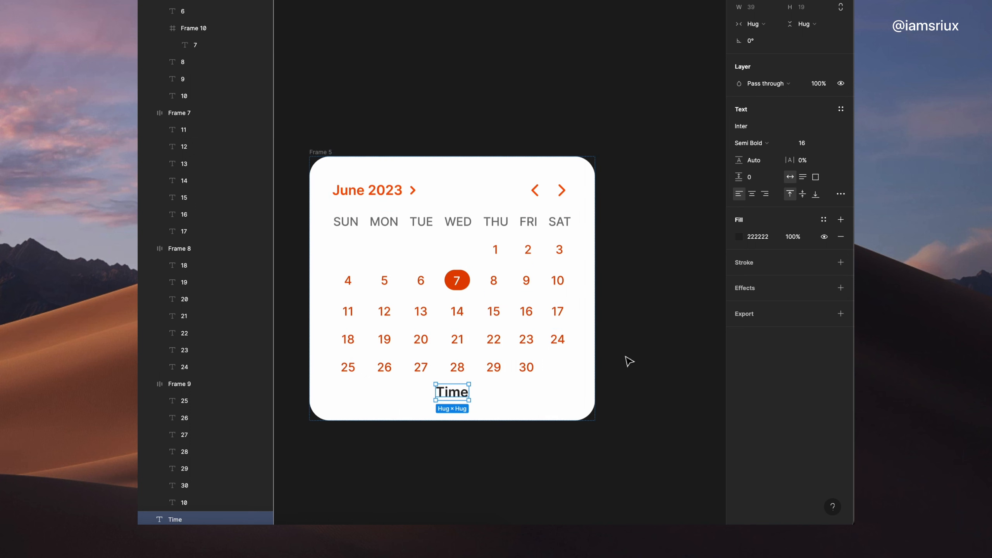
pyautogui.click(327, 156)
pyautogui.click(507, 138)
pyautogui.click(454, 397)
# Step: Copy the orange highlight of date 7 into the card beneath the Time label
pyautogui.doubleClick(457, 280)
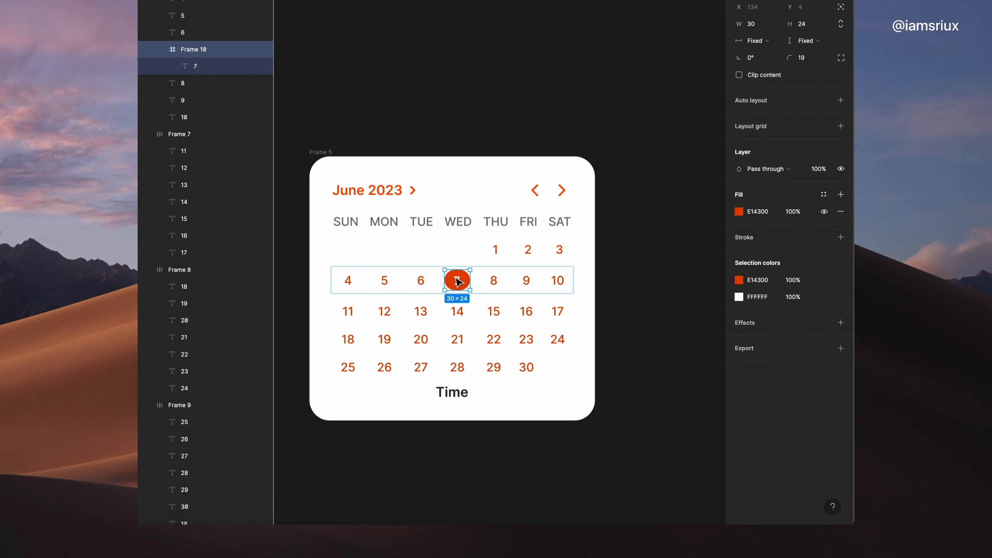
pyautogui.click(463, 391)
pyautogui.click(321, 152)
pyautogui.hotkey('ctrl', 'v')
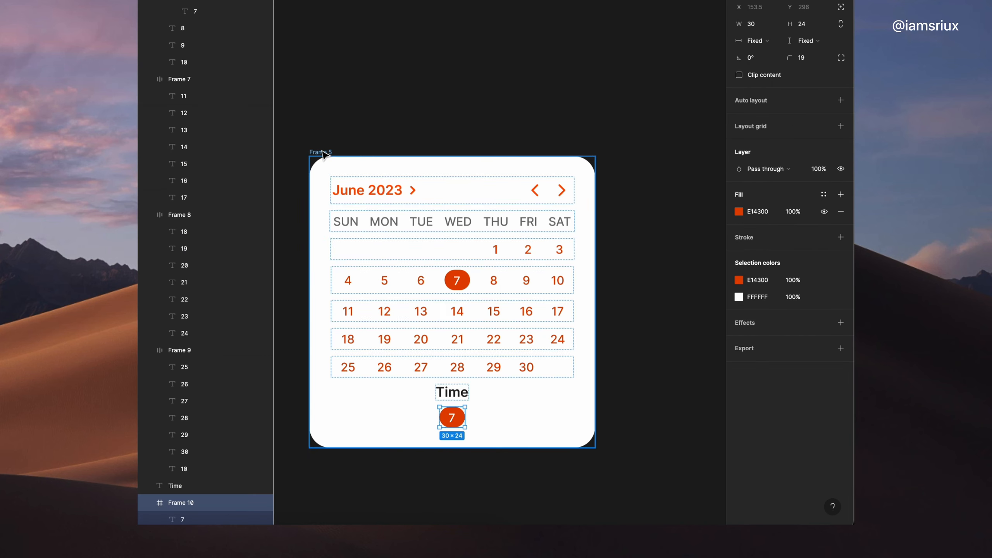
# Step: Combine the Time label and the copied orange pill in an auto layout with horizontal direction
pyautogui.keyDown('shift'); pyautogui.click(454, 397); pyautogui.keyUp('shift')
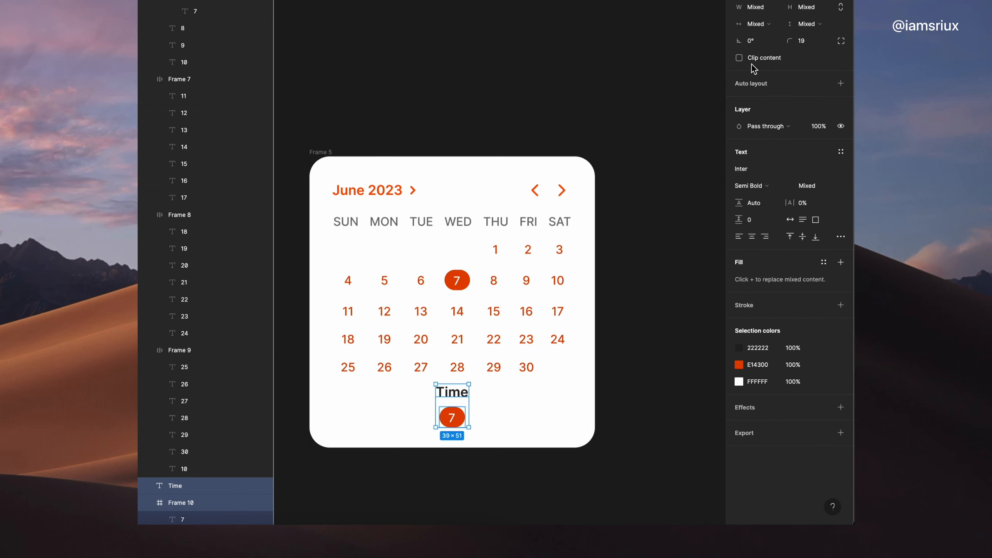
pyautogui.click(841, 83)
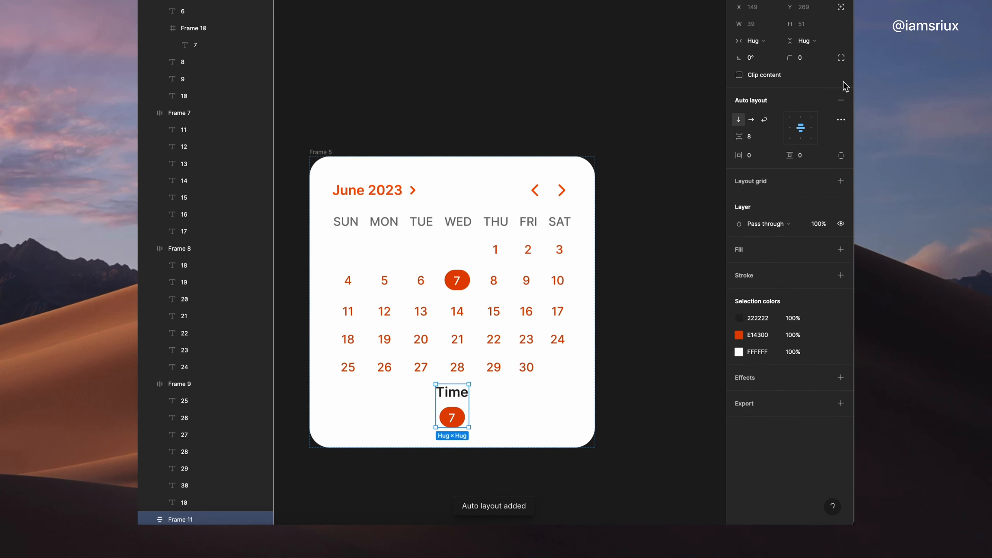
pyautogui.click(751, 120)
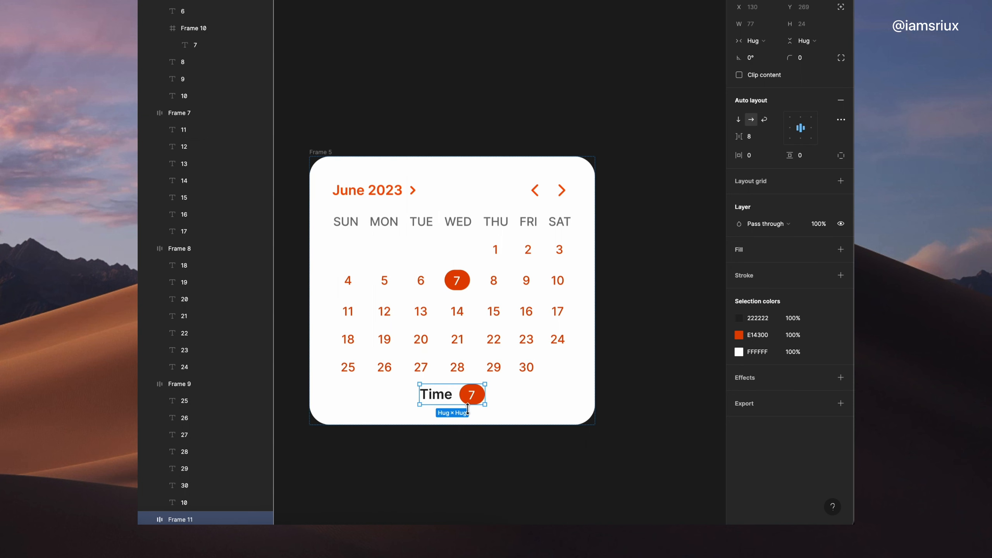
# Step: Replace the text in the copied pill beside the Time label with 09:41
pyautogui.scroll(3, 468, 409)
pyautogui.doubleClick(477, 383)
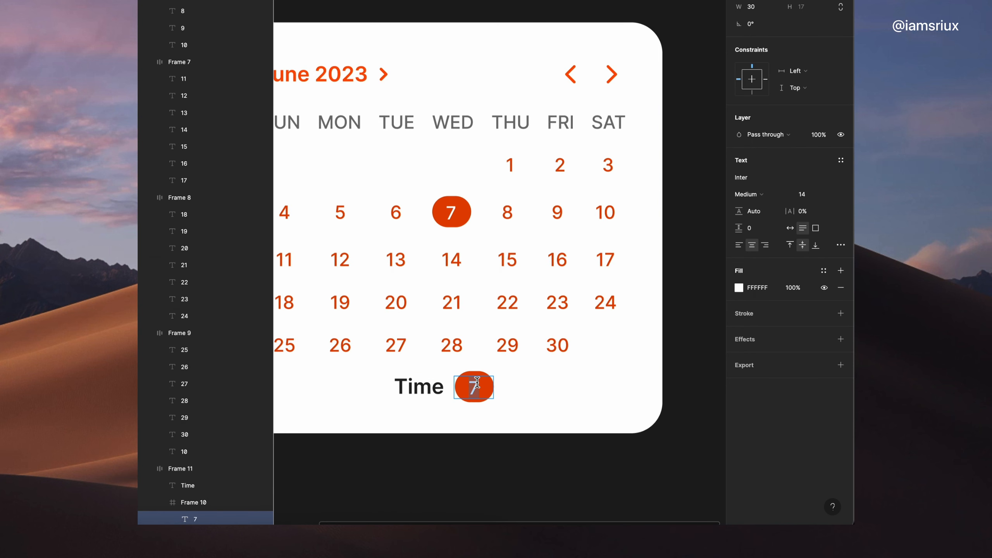
pyautogui.write('09:41')
pyautogui.press('Escape')
# Step: Enlarge the 09:41 pill to 76 × 36, widen its text box to 47 and move the text towards the pill's centre
pyautogui.moveTo(493, 386); pyautogui.dragTo(492, 419)
pyautogui.click(470, 403)
pyautogui.doubleClick(468, 381)
pyautogui.moveTo(472, 384); pyautogui.dragTo(487, 402)
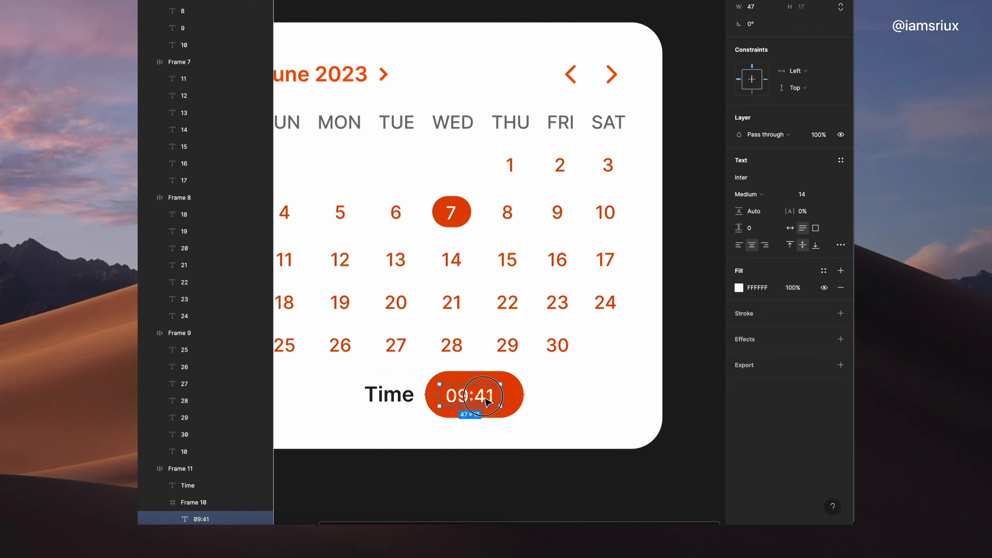
# Step: Set the 09:41 text to size 20, widen its box to 56 and centre it in the pill
pyautogui.click(831, 197)
pyautogui.click(828, 233)
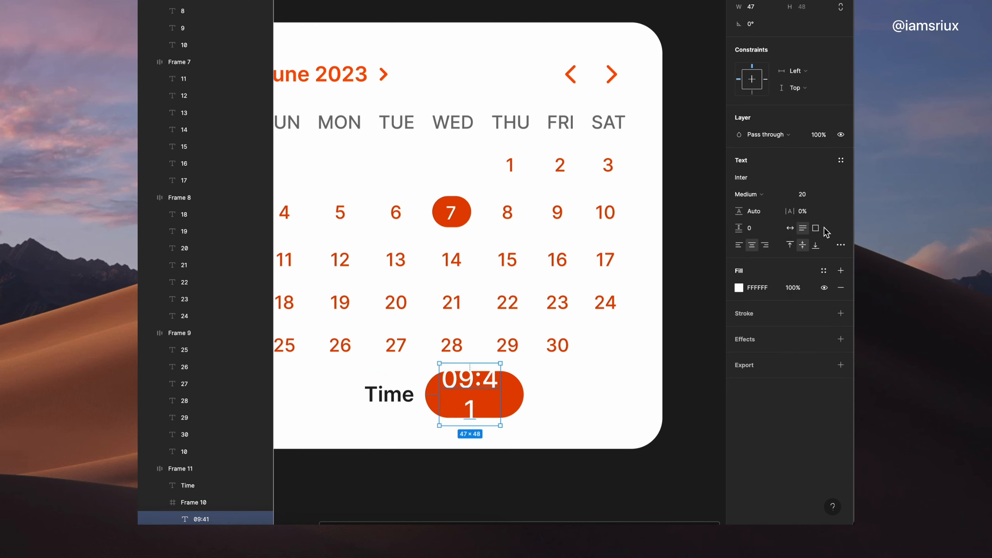
pyautogui.moveTo(505, 393); pyautogui.dragTo(482, 396)
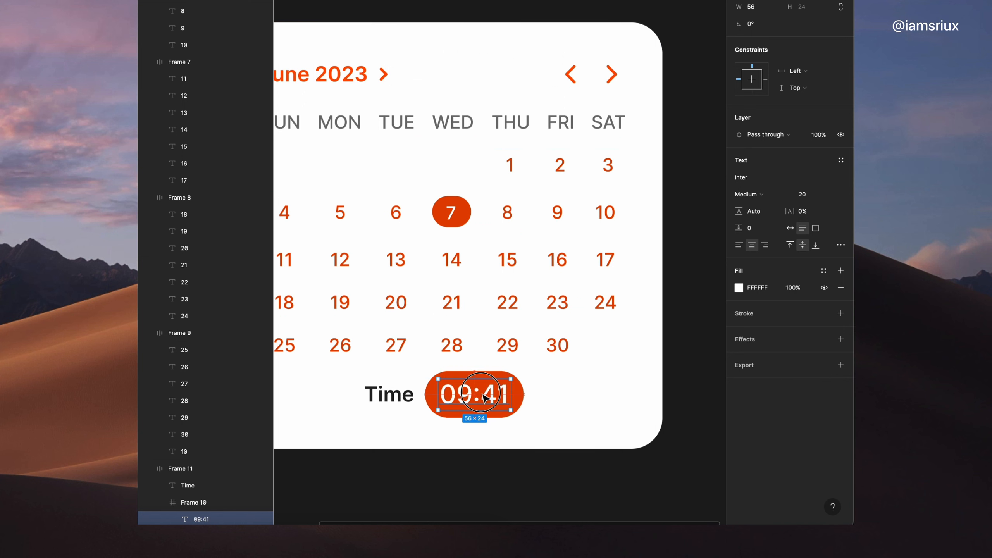
# Step: Change the 09:41 pill's fill to light grey E4E4E4
pyautogui.click(524, 393)
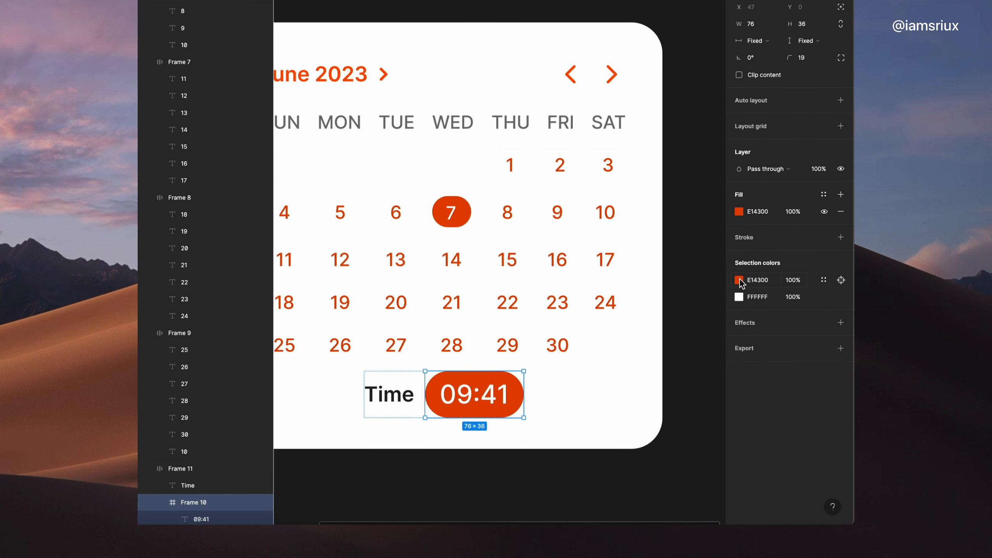
pyautogui.click(739, 280)
pyautogui.moveTo(629, 303); pyautogui.dragTo(585, 268)
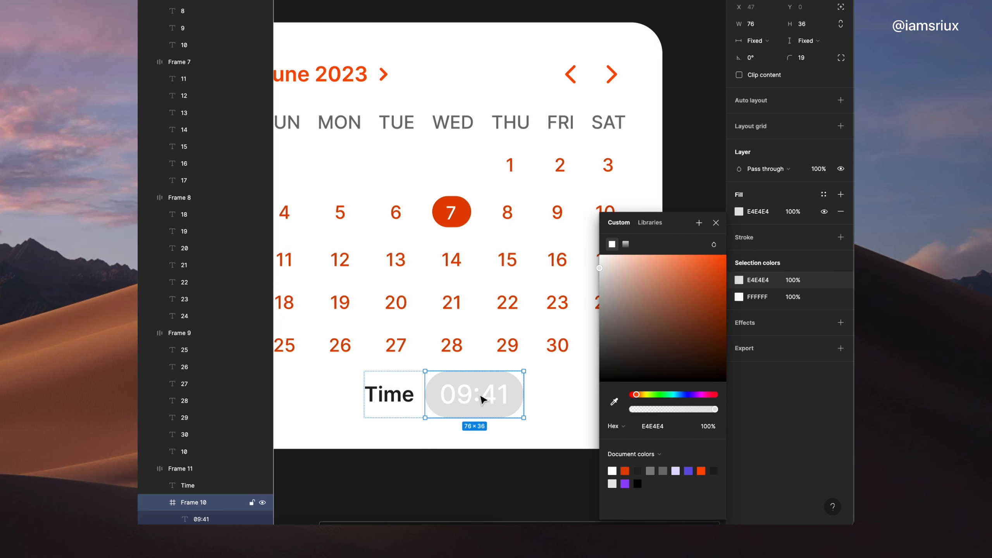
# Step: Change the 09:41 text colour to dark grey 222222
pyautogui.click(484, 399)
pyautogui.click(738, 288)
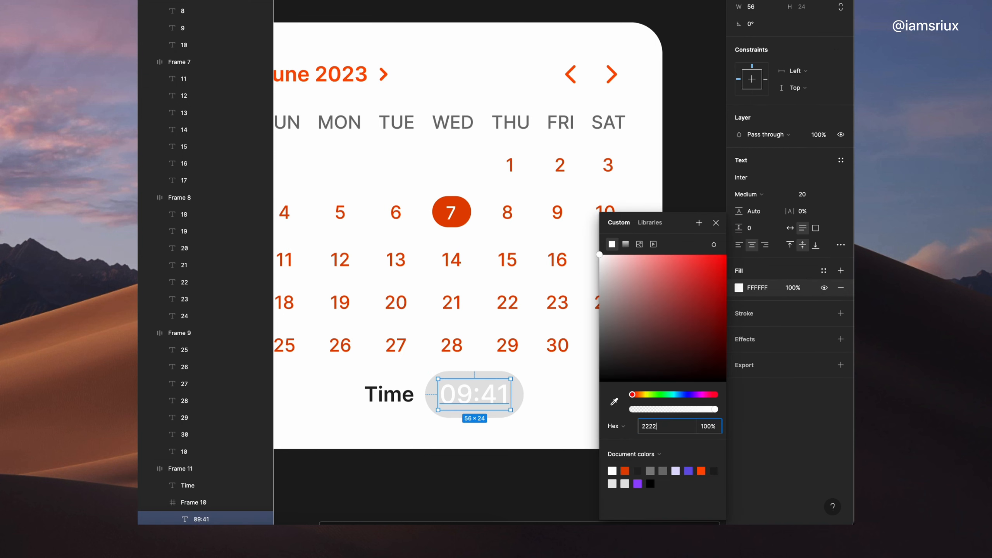
pyautogui.write('222222')
pyautogui.press('Return')
pyautogui.click(500, 476)
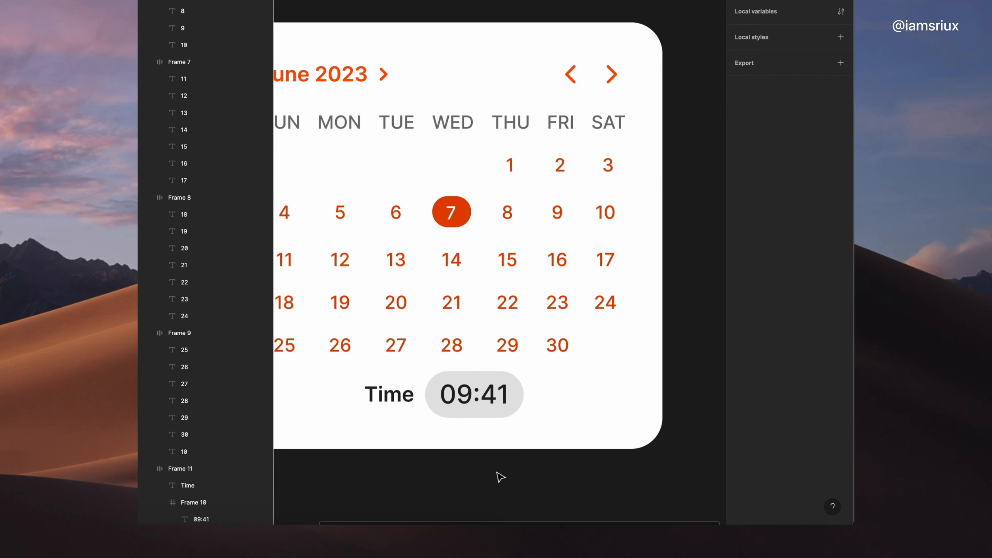
# Step: Duplicate the 09:41 pill within the Time row and replace the copy's text with AM
pyautogui.click(488, 402)
pyautogui.press('super+d')
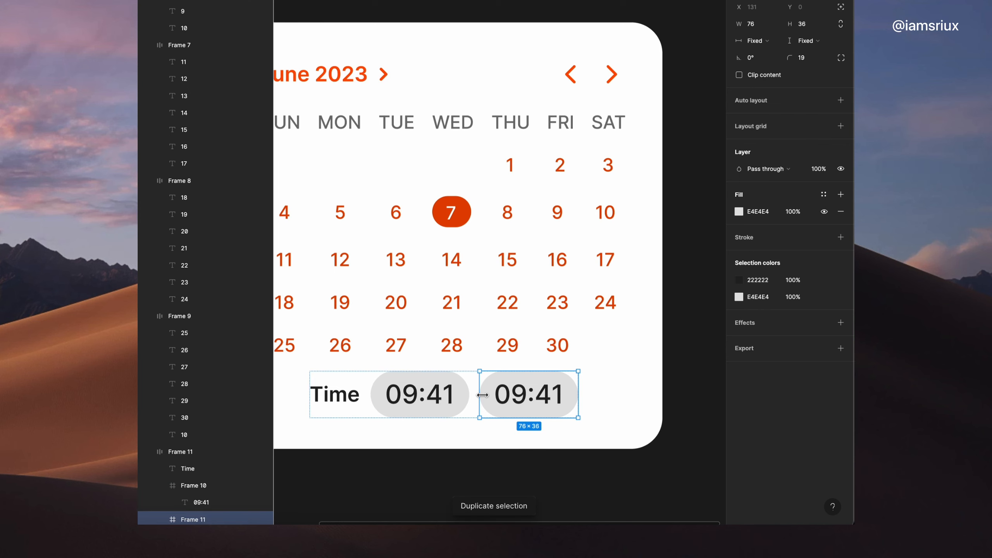
pyautogui.doubleClick(539, 403)
pyautogui.write('AM')
pyautogui.press('Escape')
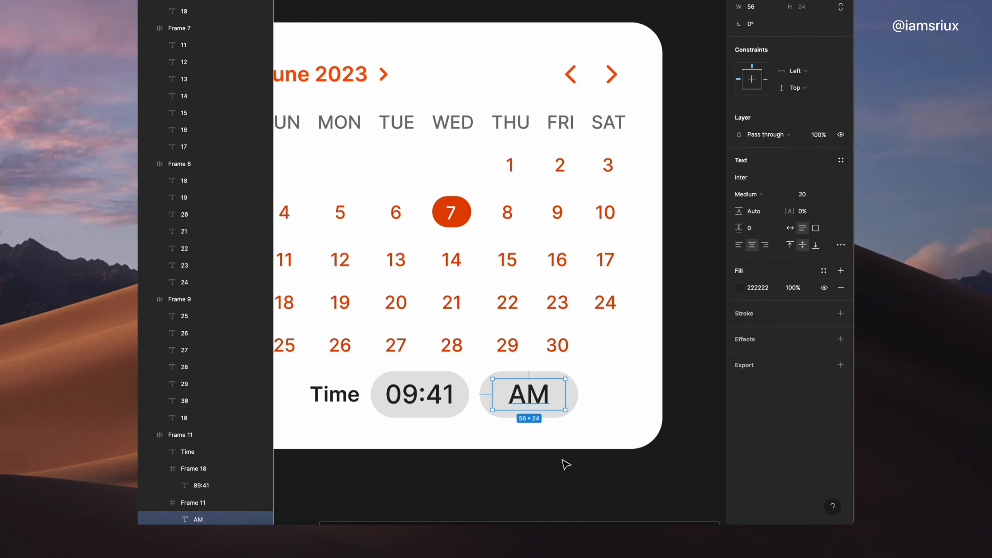
# Step: Narrow the AM text box to 36, resize its pill to 103 × 36 and set the pill's corner radius to 12
pyautogui.moveTo(534, 394); pyautogui.dragTo(557, 392)
pyautogui.click(564, 399)
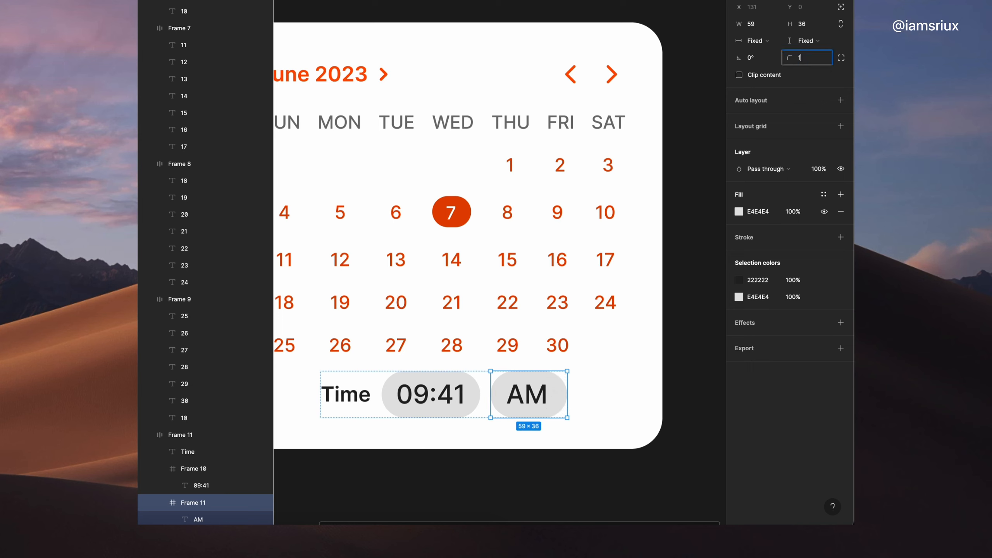
pyautogui.write('12')
pyautogui.press('Return')
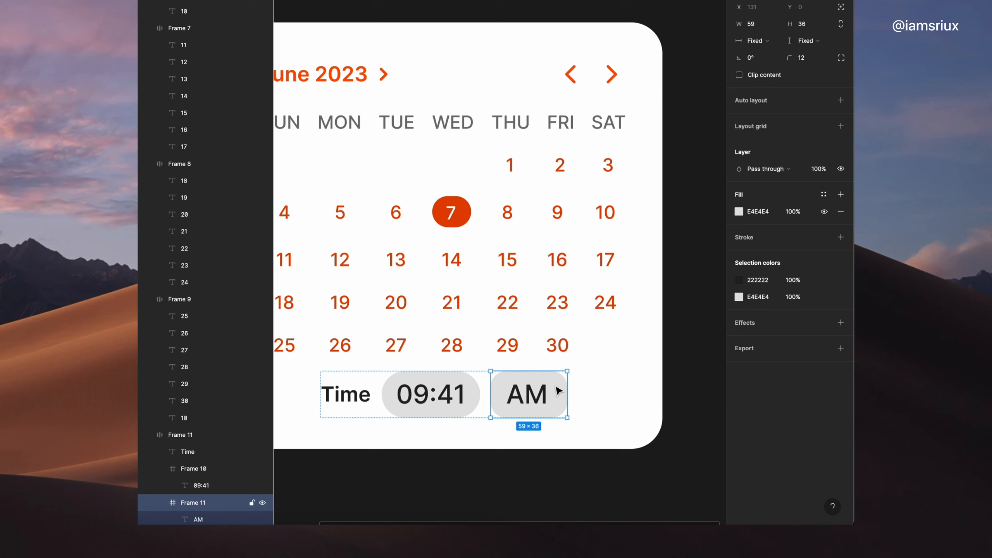
pyautogui.moveTo(567, 389); pyautogui.dragTo(623, 387)
pyautogui.click(541, 396)
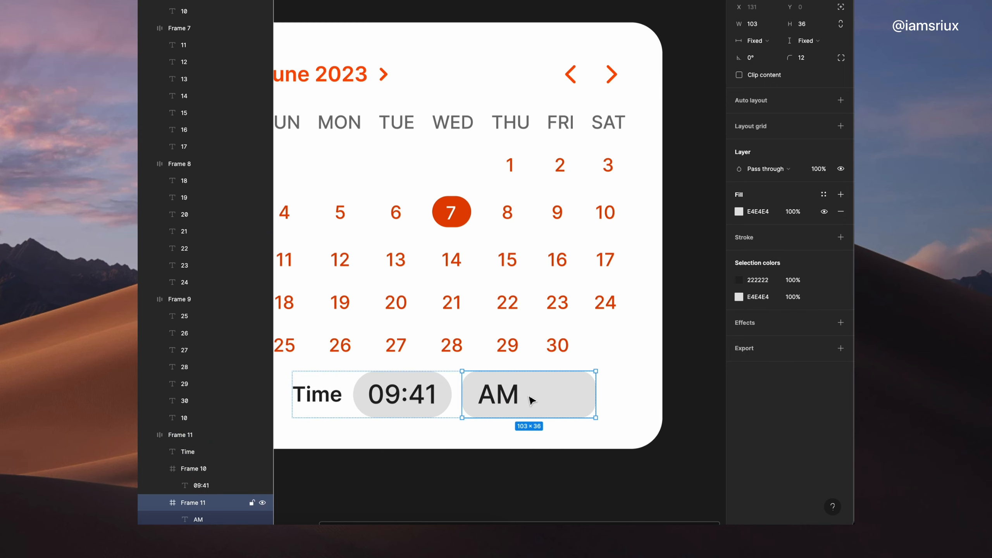
# Step: Duplicate the AM text to the empty part of its pill and change the copy to PM
pyautogui.click(506, 398)
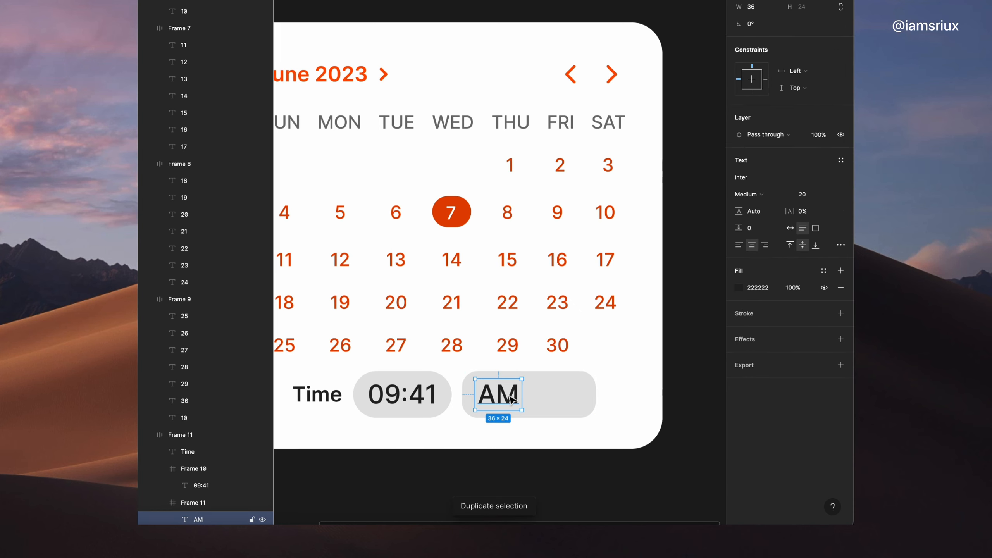
pyautogui.moveTo(510, 398); pyautogui.dragTo(560, 403)
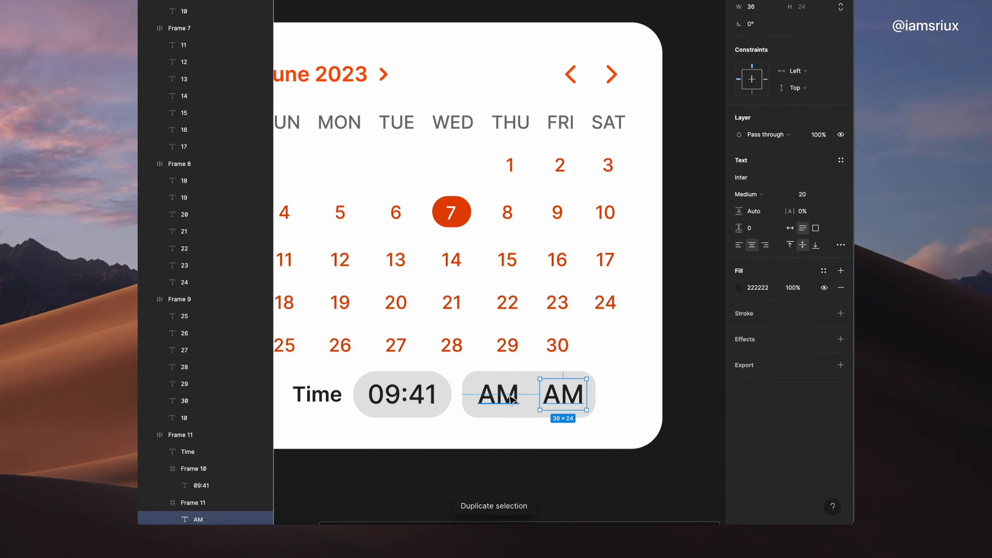
pyautogui.doubleClick(560, 394)
pyautogui.press('Escape')
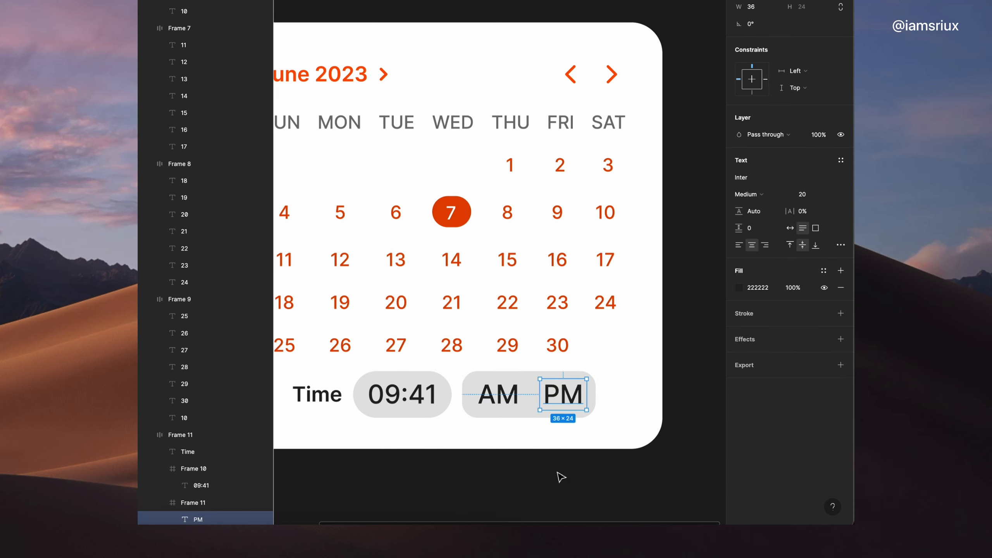
# Step: Set the spacing between the AM and PM texts to 12 and centre the pair in the pill
pyautogui.click(498, 394)
pyautogui.click(499, 395)
pyautogui.keyDown('shift'); pyautogui.click(563, 396); pyautogui.keyUp('shift')
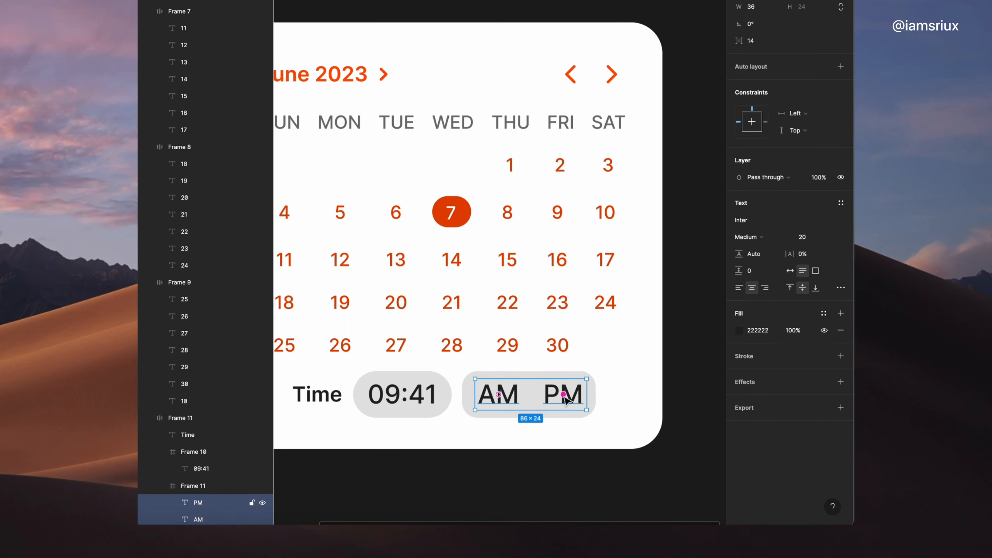
pyautogui.click(762, 41)
pyautogui.write('12')
pyautogui.press('Return')
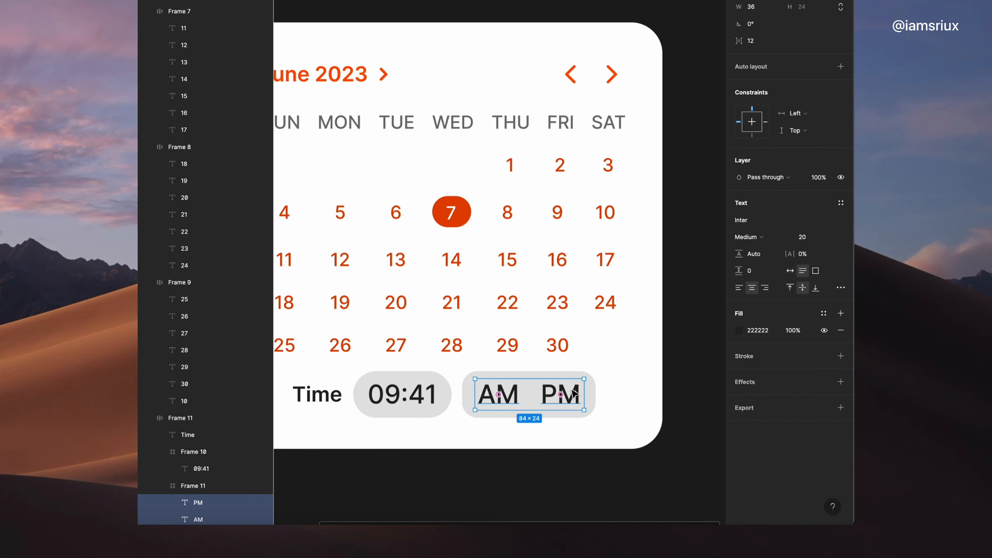
pyautogui.moveTo(574, 393); pyautogui.dragTo(575, 394)
pyautogui.click(585, 445)
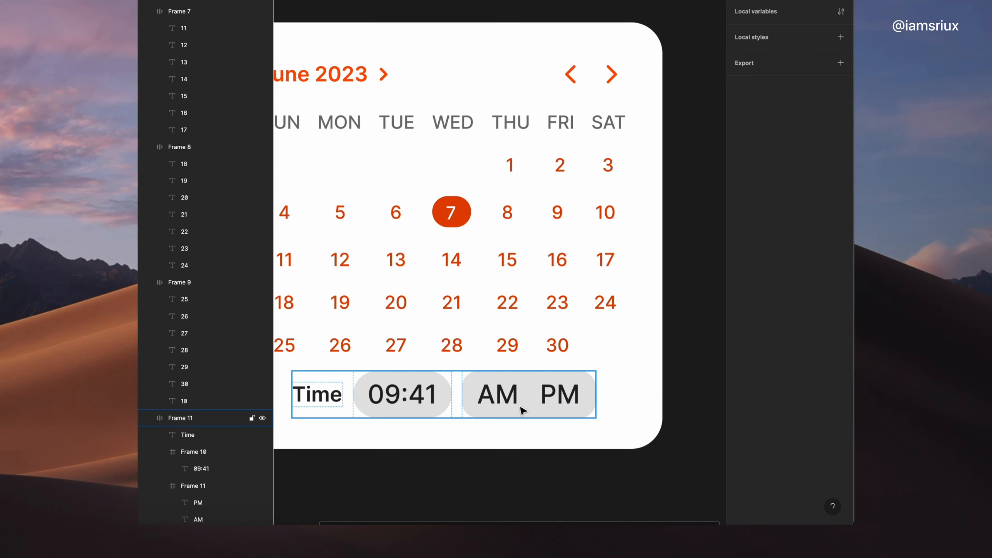
# Step: Wrap the AM text in its own frame and give it auto layout with horizontal and vertical padding of 2
pyautogui.doubleClick(502, 401)
pyautogui.rightClick(499, 397)
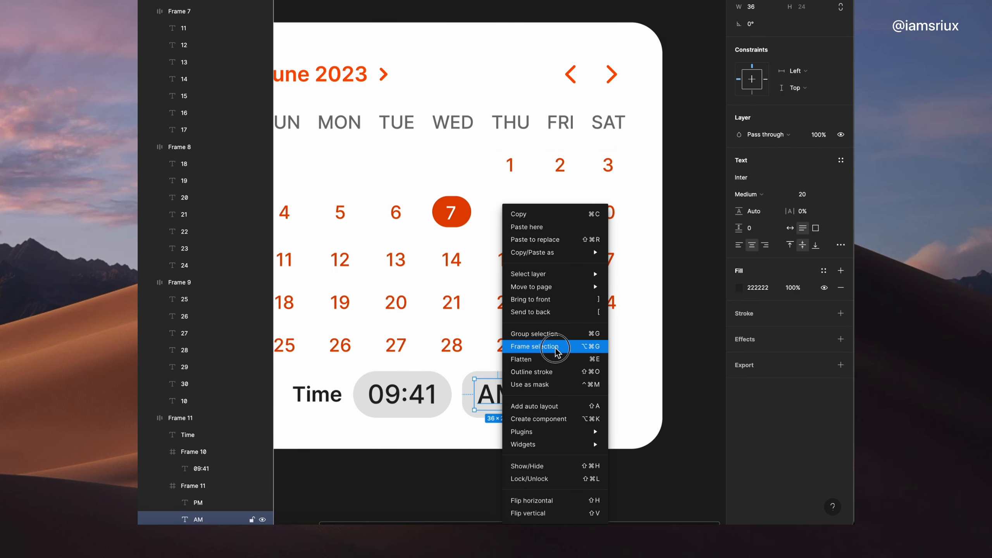
pyautogui.click(524, 344)
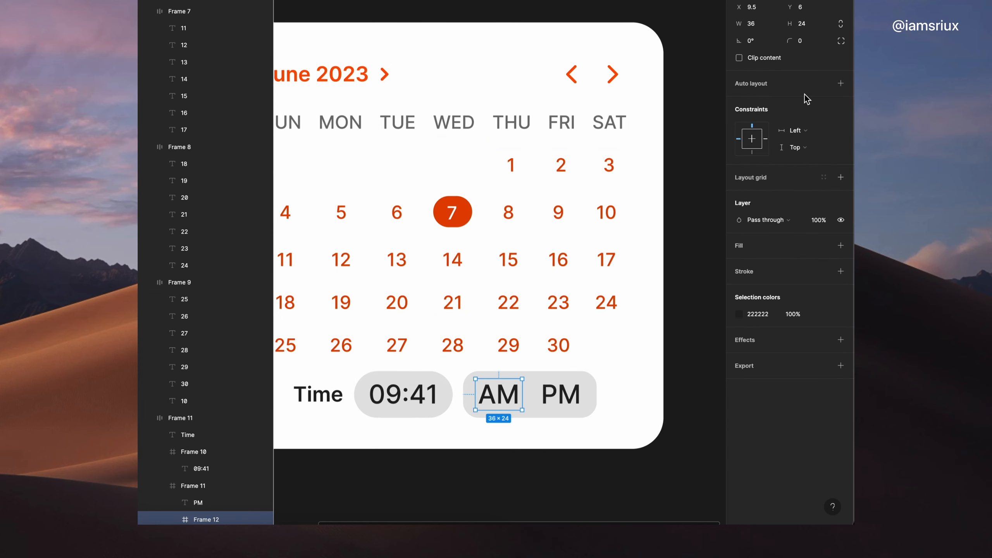
pyautogui.click(840, 84)
pyautogui.click(756, 155)
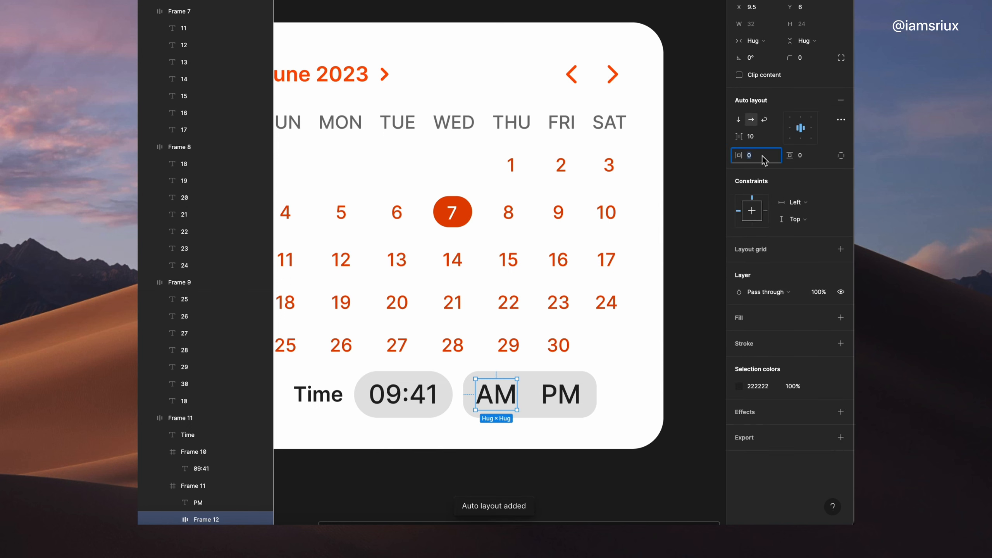
pyautogui.write('2')
pyautogui.press('Tab')
pyautogui.write('2')
pyautogui.press('Return')
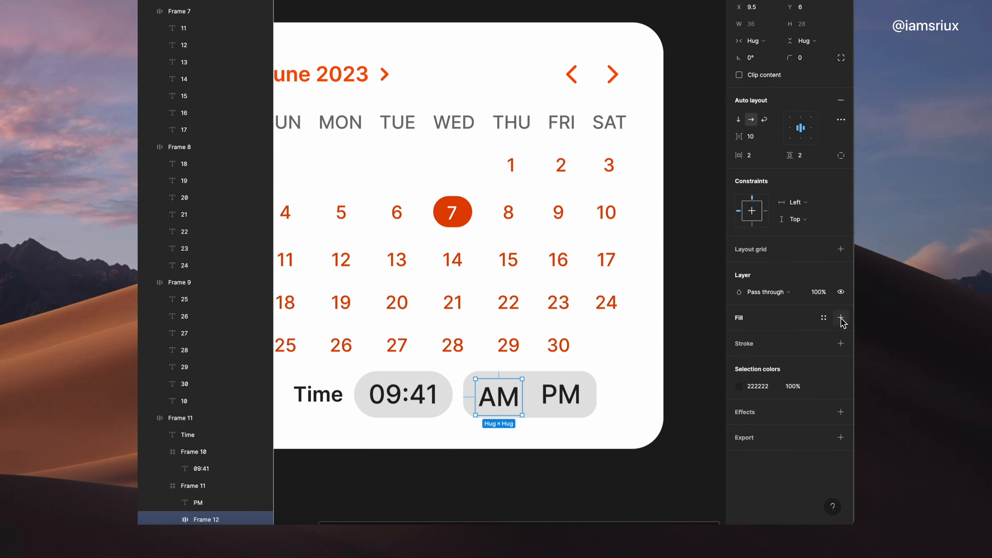
# Step: Give the AM frame a white FFFFFF fill and a corner radius of 8
pyautogui.click(840, 318)
pyautogui.click(794, 57)
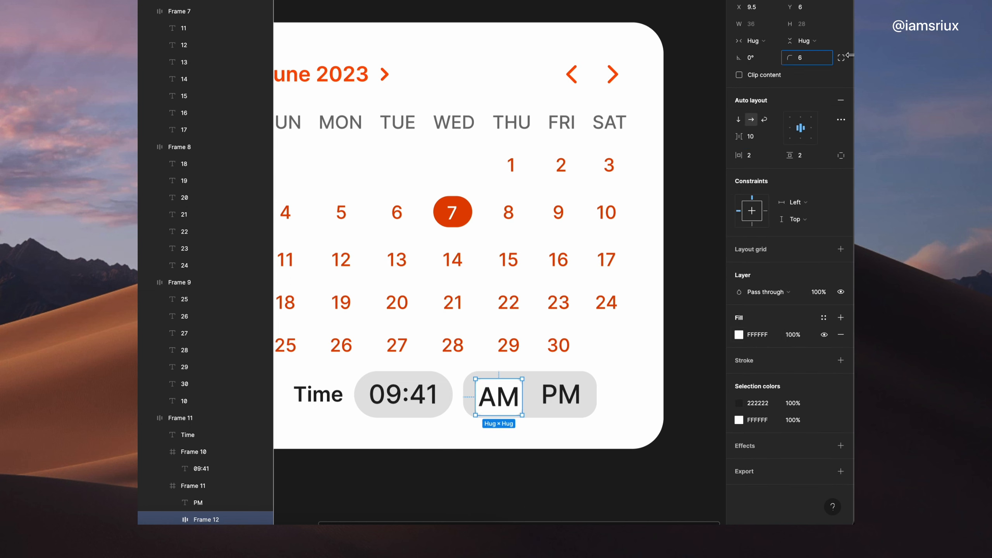
pyautogui.moveTo(850, 55); pyautogui.dragTo(175, 54)
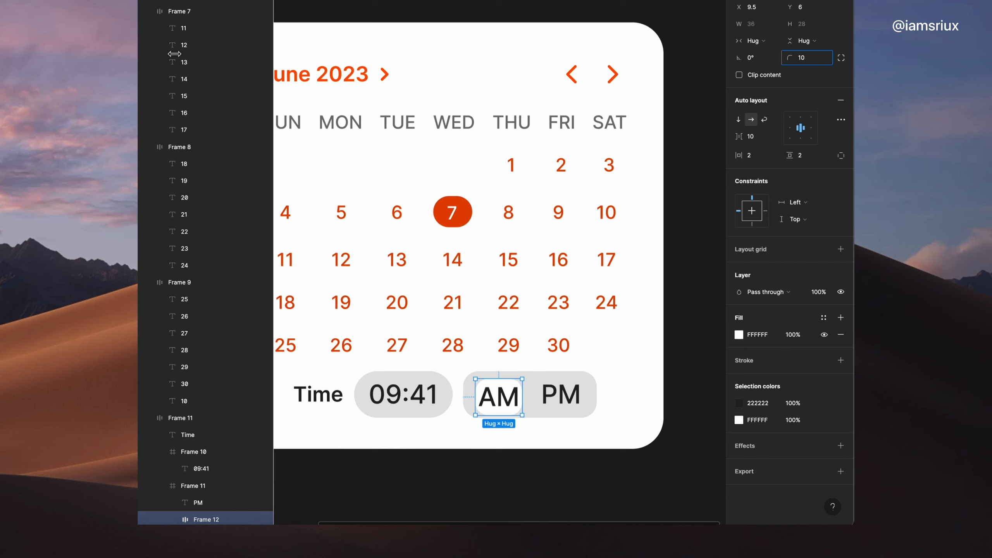
pyautogui.click(518, 476)
pyautogui.doubleClick(506, 393)
pyautogui.scroll(-1, 507, 399)
pyautogui.click(512, 472)
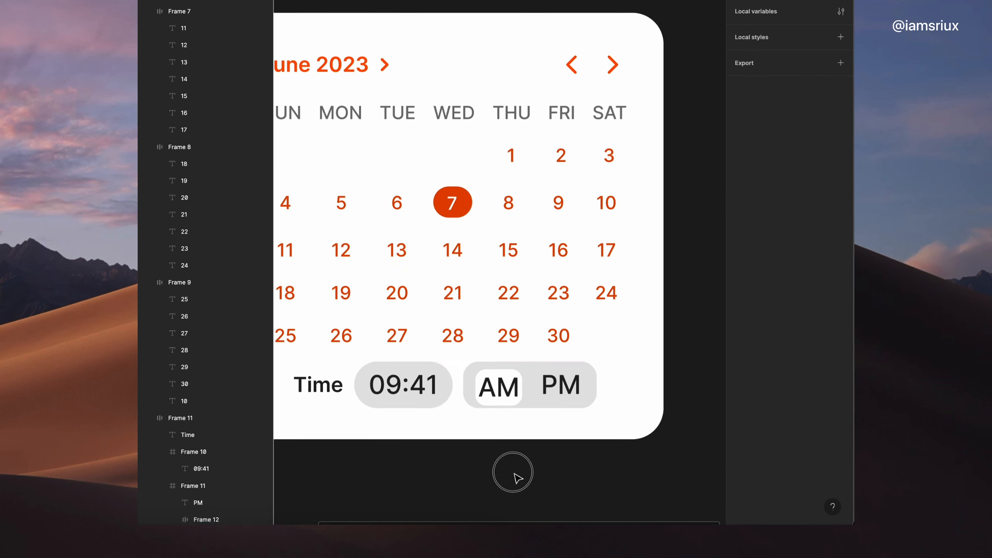
# Step: Move the white AM frame up to Y 4 so it is vertically centred in the AM/PM pill
pyautogui.click(507, 385)
pyautogui.doubleClick(514, 381)
pyautogui.moveTo(517, 378); pyautogui.dragTo(516, 382)
pyautogui.scroll(-3, 649, 343)
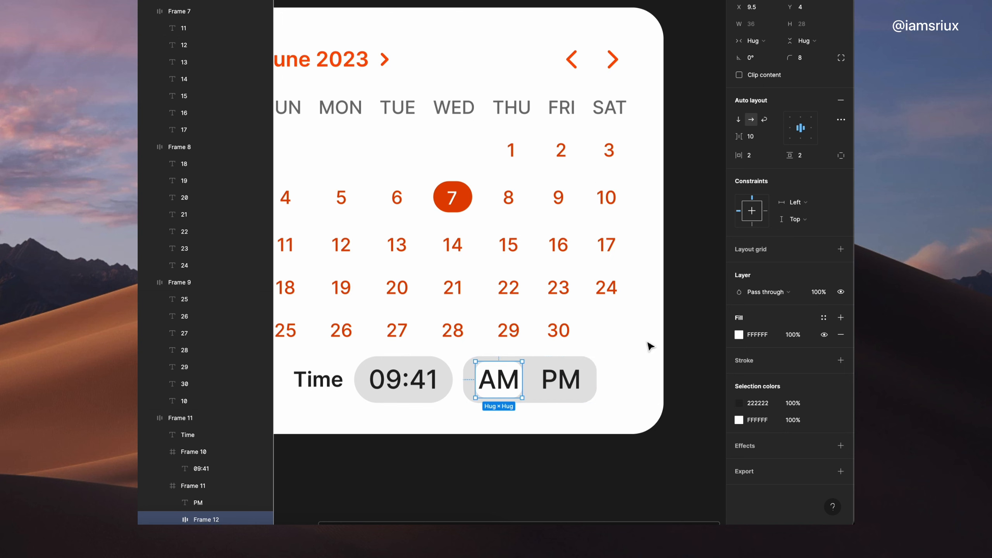
pyautogui.click(613, 470)
# Step: Widen the Time row's gap to 26 and wrap the 09:41 and AM/PM pills in a nested auto layout with a gap of 12
pyautogui.click(414, 406)
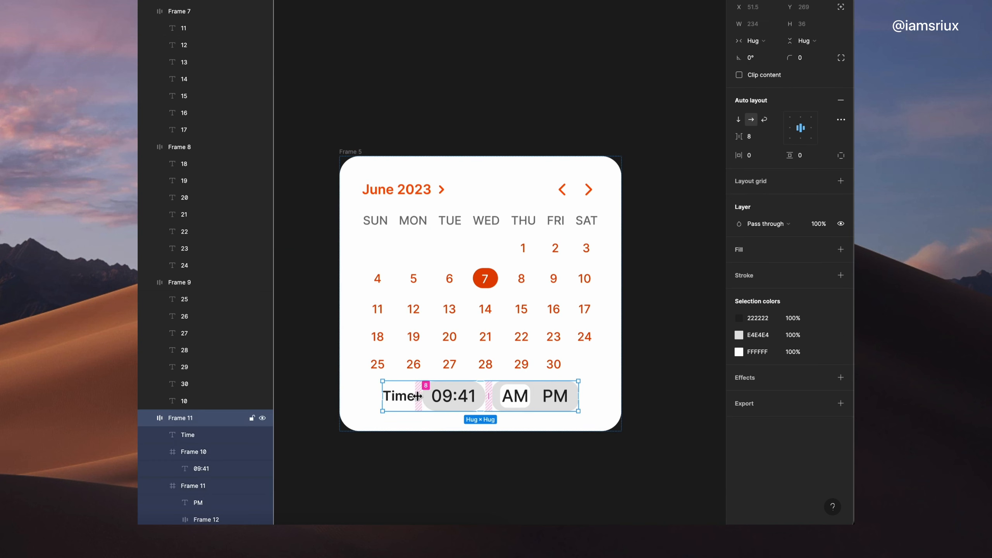
pyautogui.moveTo(418, 396)
pyautogui.mouseDown()
pyautogui.moveTo(429, 396)
pyautogui.moveTo(421, 397)
pyautogui.mouseUp()
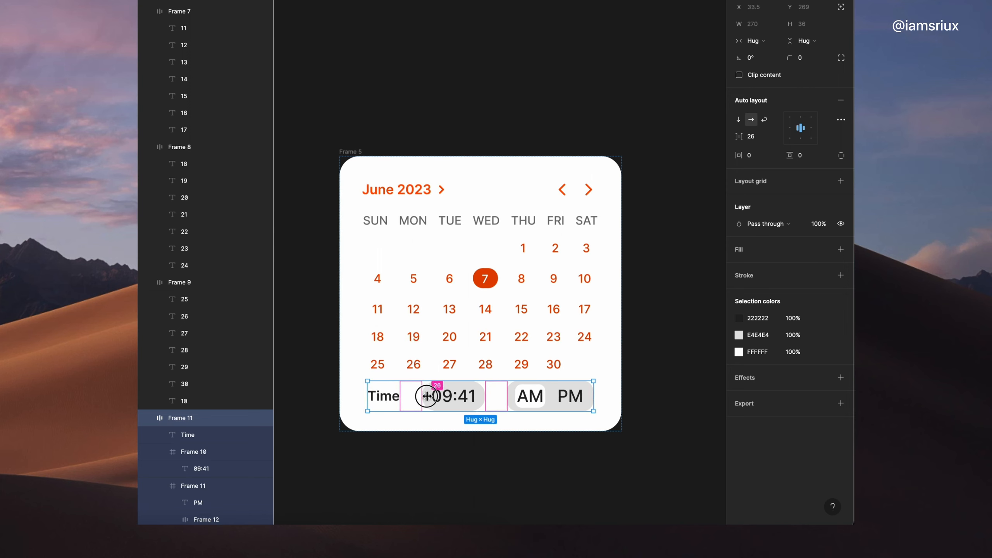
pyautogui.doubleClick(462, 400)
pyautogui.keyDown('shift'); pyautogui.click(566, 402); pyautogui.keyUp('shift')
pyautogui.click(841, 100)
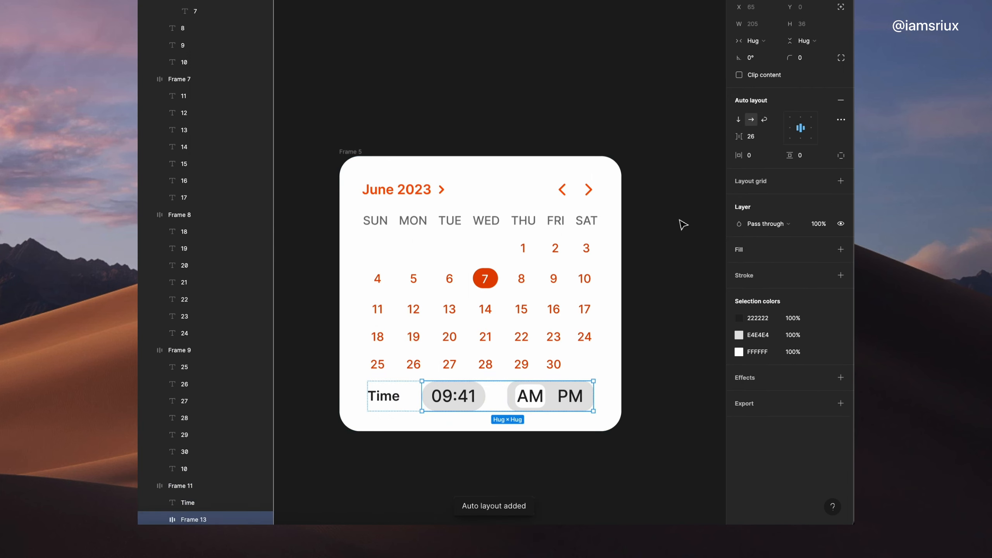
pyautogui.write('12')
pyautogui.press('Return')
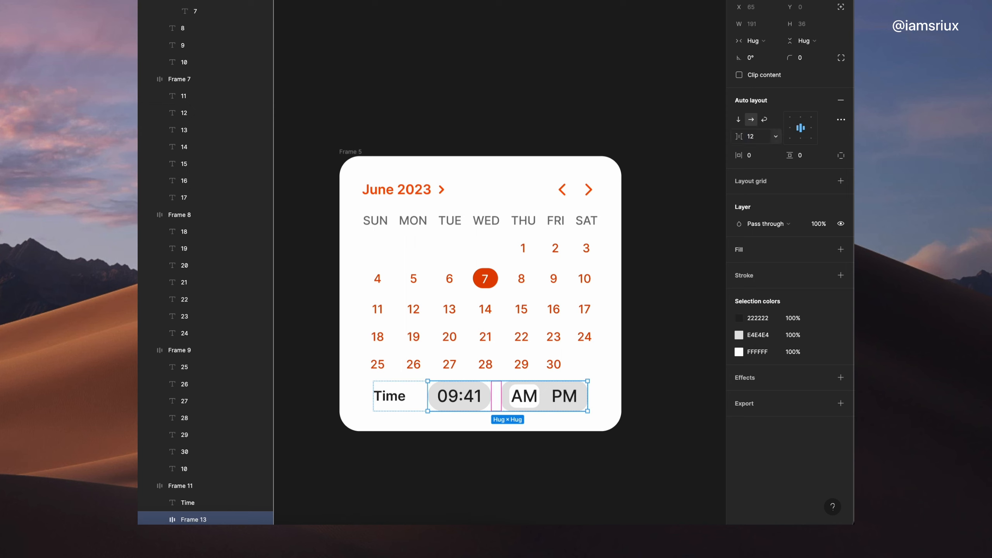
# Step: Try a gap of 32 between the Time label and the pill group, and set it to 48
pyautogui.click(387, 403)
pyautogui.press('Escape')
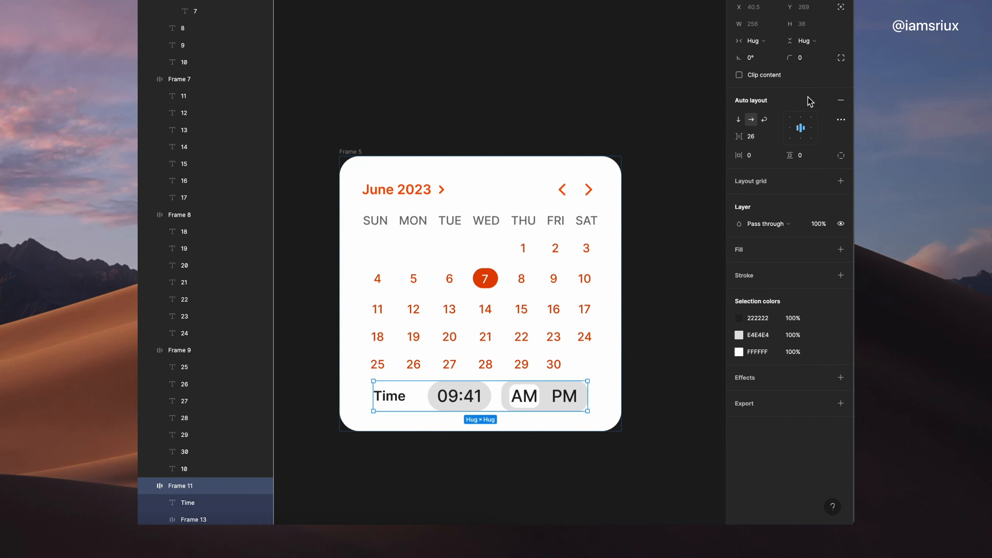
pyautogui.click(764, 139)
pyautogui.write('32')
pyautogui.press('Return')
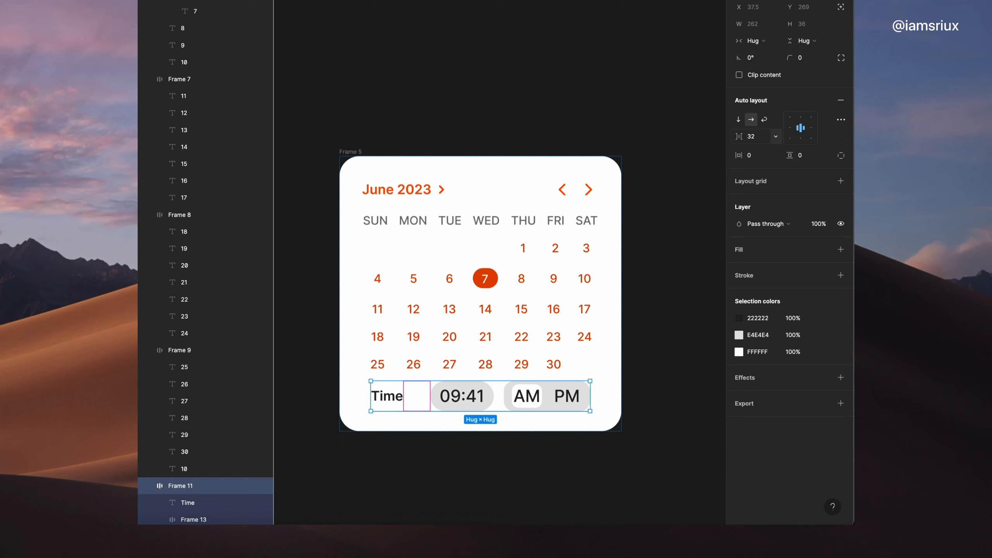
pyautogui.click(762, 139)
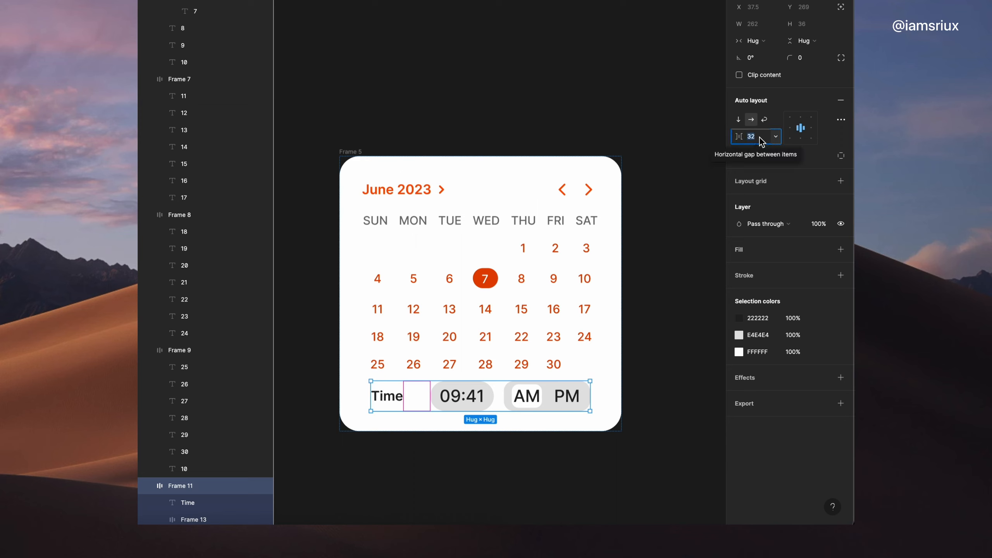
pyautogui.write('48')
pyautogui.press('Return')
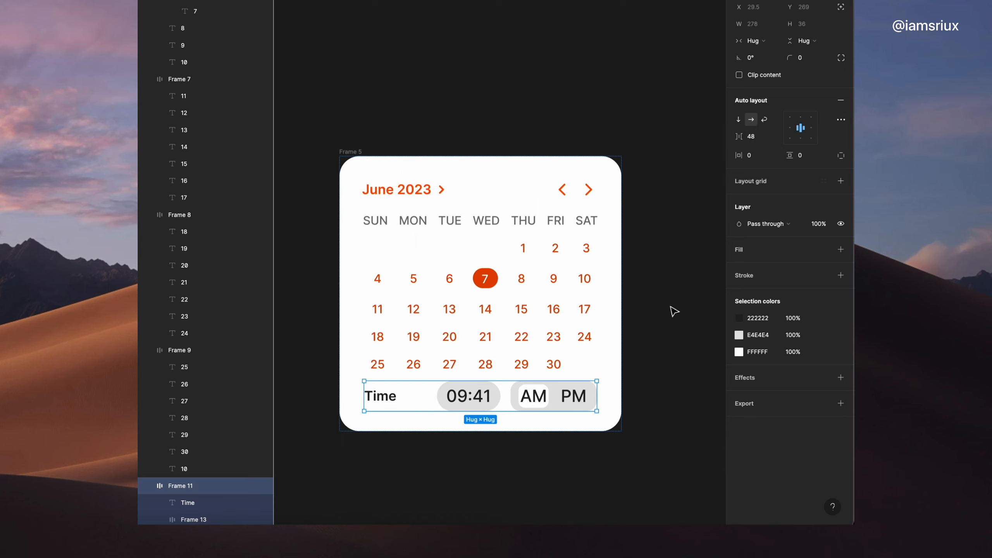
pyautogui.click(688, 272)
# Step: Set the corner radius of both the 09:41 pill and the AM/PM pill to 8
pyautogui.scroll(-1, 688, 272)
pyautogui.scroll(3, 588, 427)
pyautogui.scroll(-4, 549, 384)
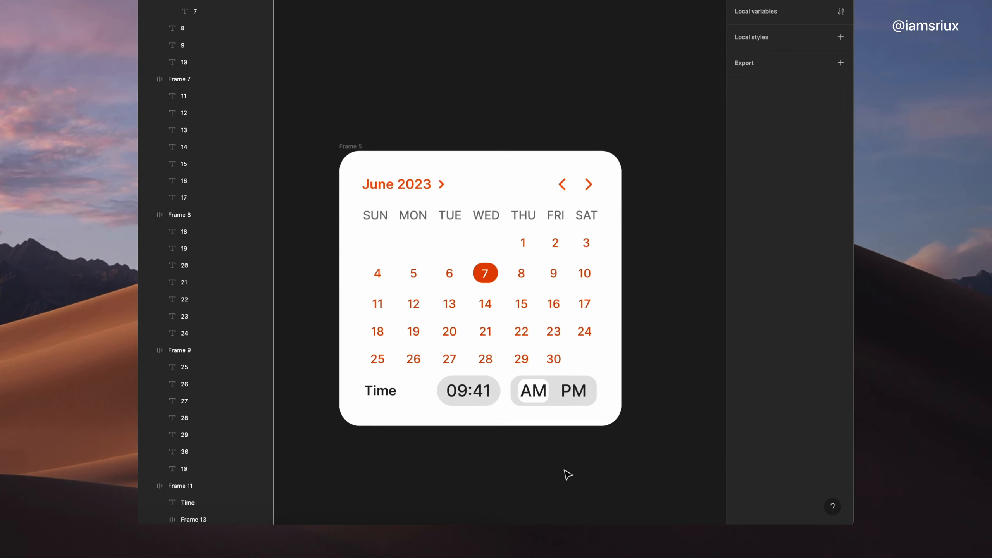
pyautogui.keyDown('ctrl'); pyautogui.scroll(2, 547, 377); pyautogui.keyUp('ctrl')
pyautogui.keyDown('ctrl'); pyautogui.scroll(2, 555, 368); pyautogui.keyUp('ctrl')
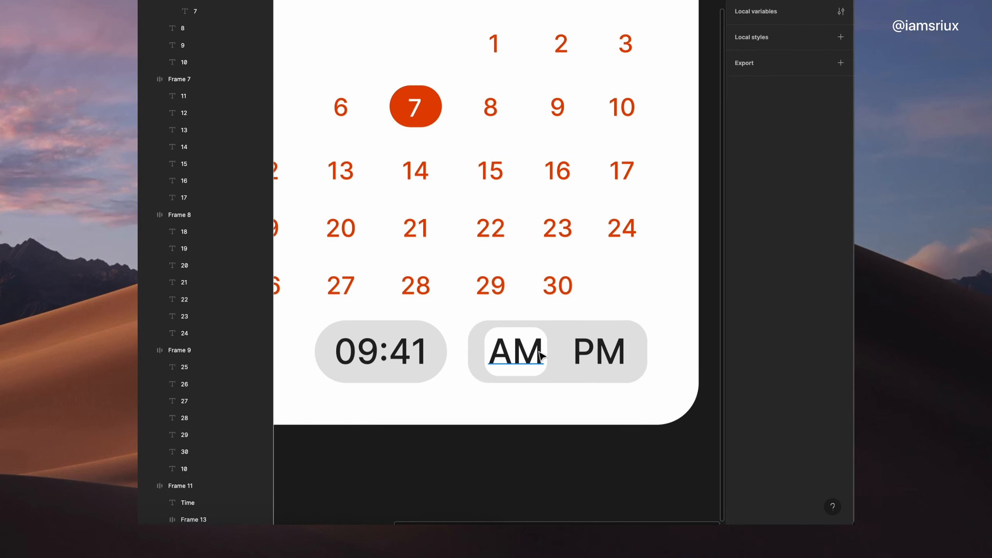
pyautogui.click(442, 366)
pyautogui.click(814, 60)
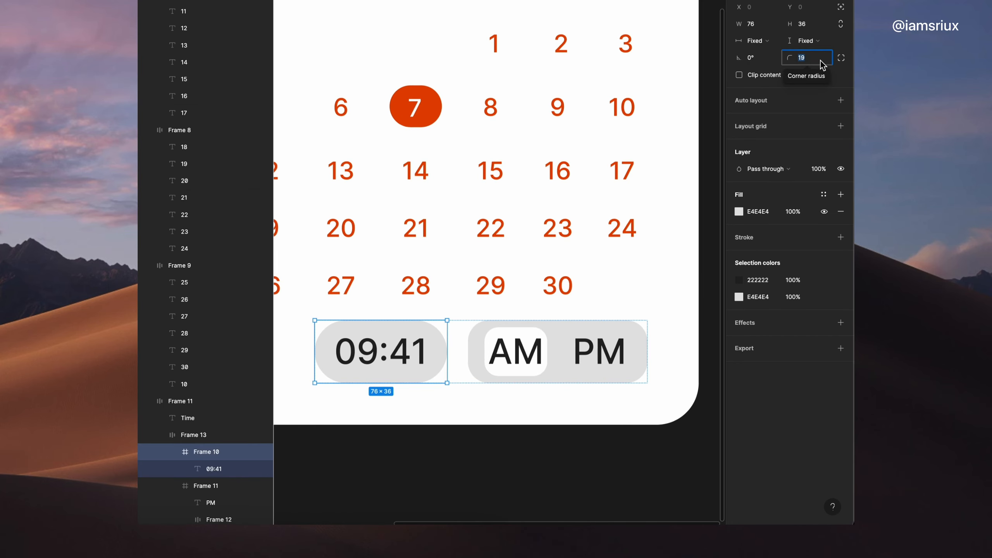
pyautogui.write('8')
pyautogui.click(644, 352)
pyautogui.click(813, 60)
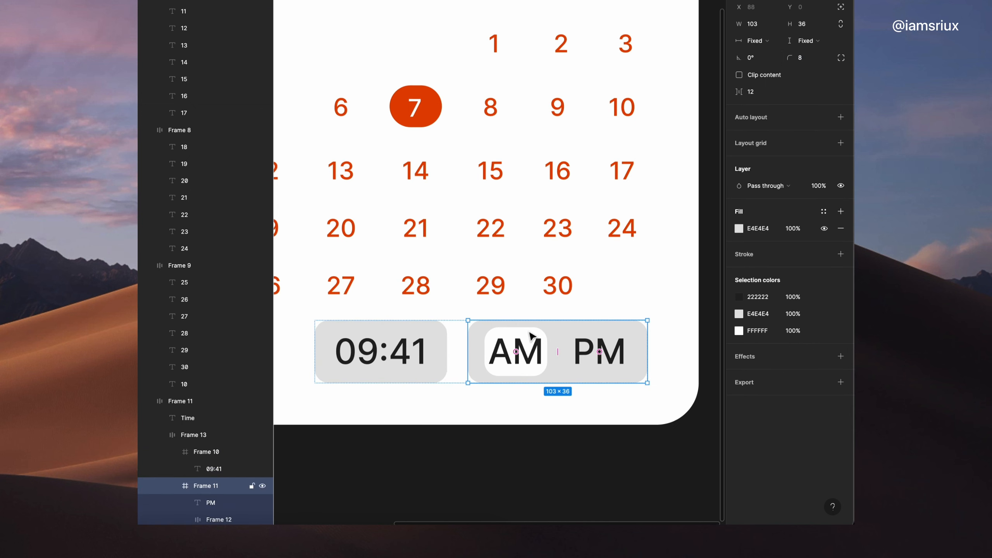
# Step: Set the corner radius of the white frame behind the AM text to 4
pyautogui.doubleClick(514, 348)
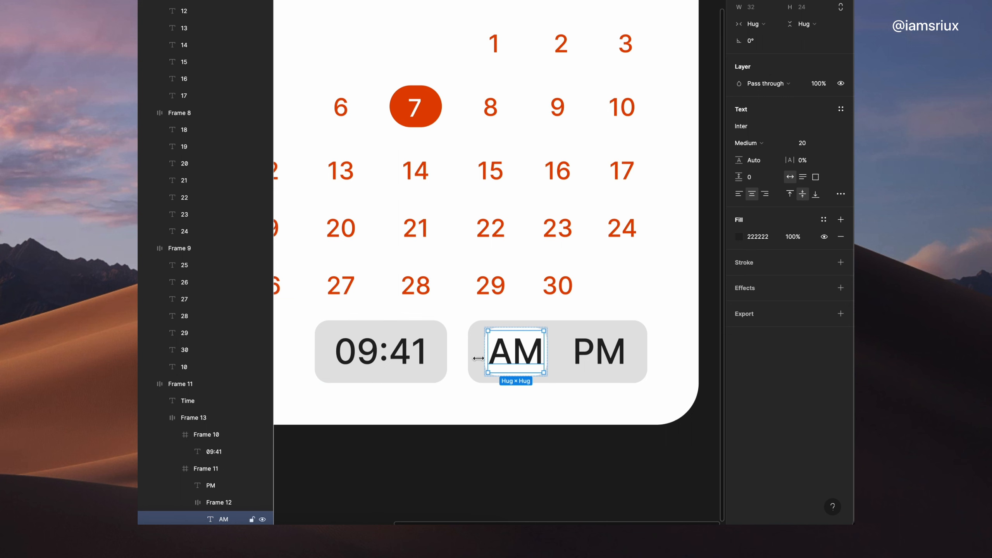
pyautogui.click(551, 354)
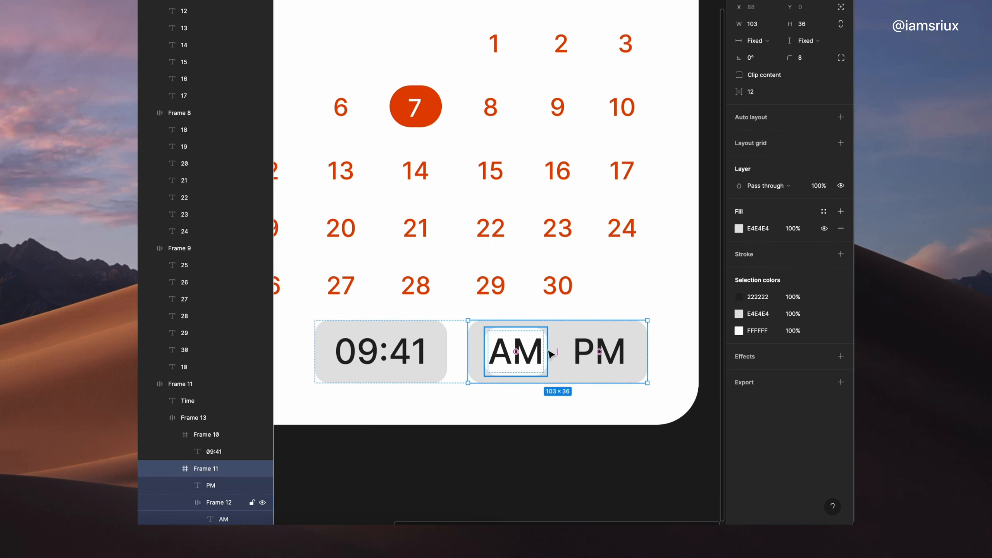
pyautogui.click(549, 352)
pyautogui.write('4')
pyautogui.press('Return')
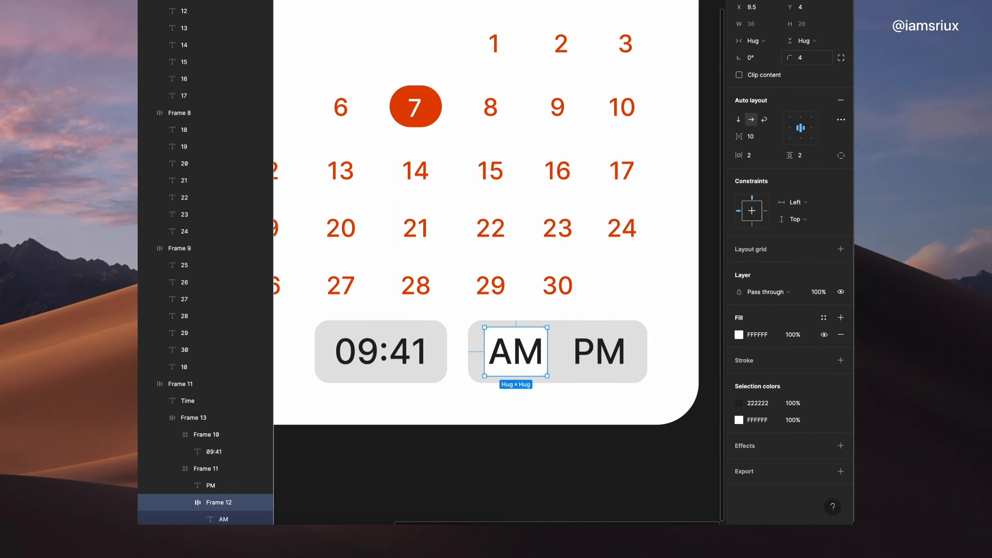
# Step: Widen the white AM frame, extending its left edge to a width of 40 and its right edge slightly further
pyautogui.moveTo(485, 352); pyautogui.dragTo(477, 353)
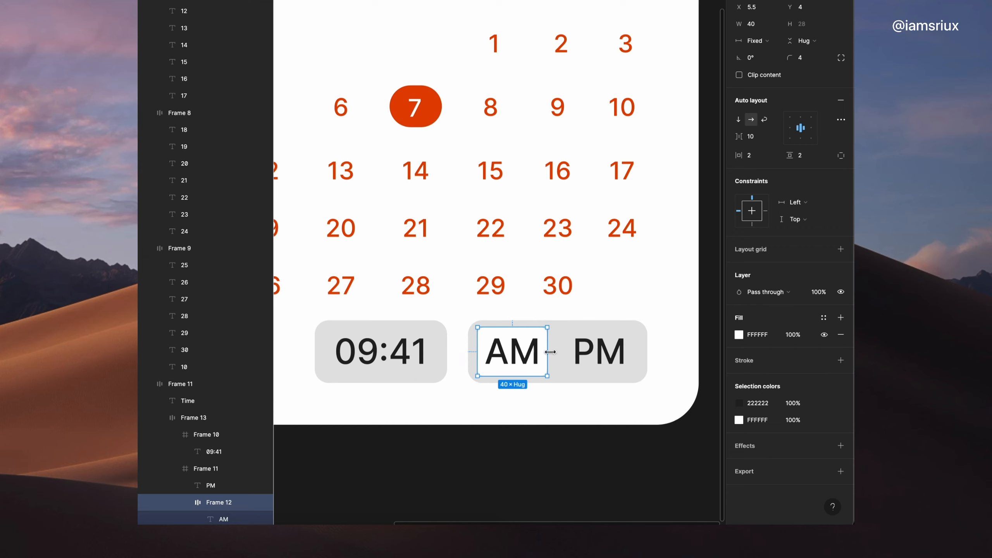
pyautogui.moveTo(548, 352)
pyautogui.mouseDown()
pyautogui.moveTo(559, 352)
pyautogui.moveTo(537, 378)
pyautogui.moveTo(540, 354)
pyautogui.mouseUp()
pyautogui.scroll(-5, 530, 367)
pyautogui.click(663, 411)
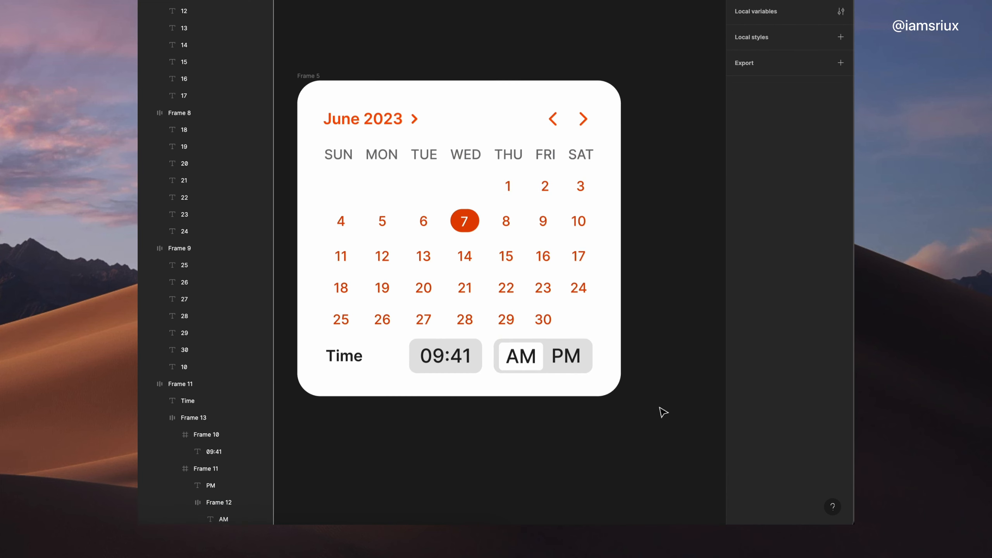
# Step: Set the font size of both the AM and PM texts to 16
pyautogui.keyDown('super'); pyautogui.click(518, 354); pyautogui.keyUp('super')
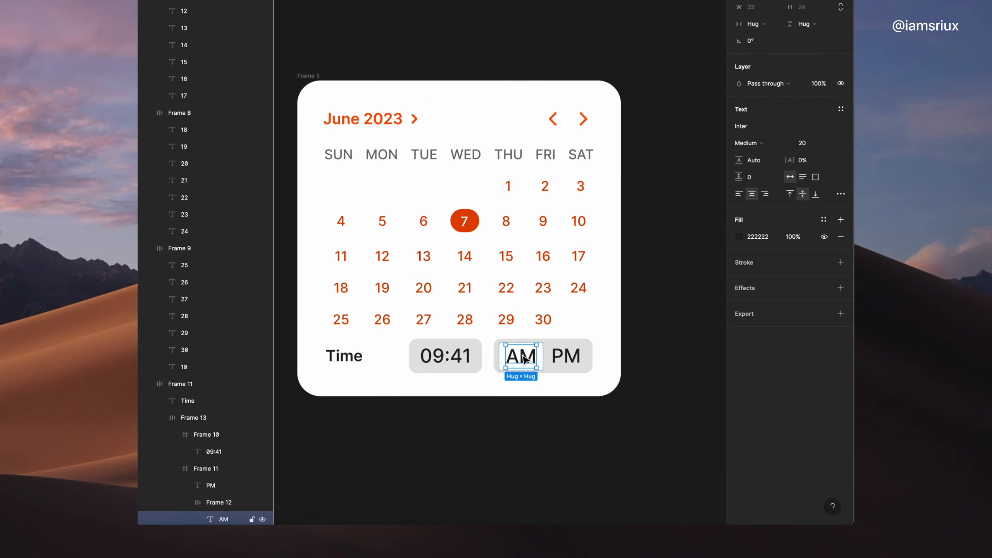
pyautogui.keyDown('shift'); pyautogui.click(579, 360); pyautogui.keyUp('shift')
pyautogui.click(820, 220)
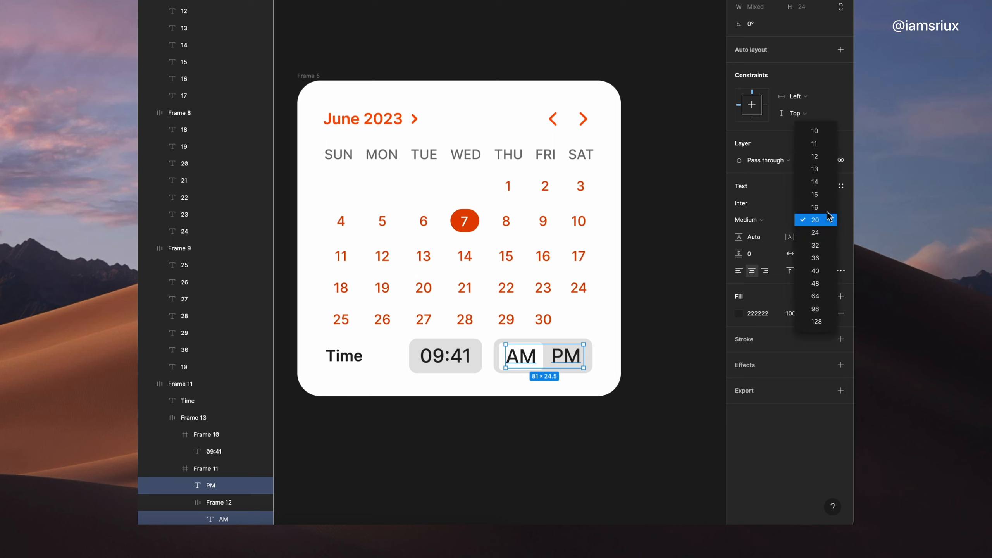
pyautogui.click(820, 202)
pyautogui.click(653, 352)
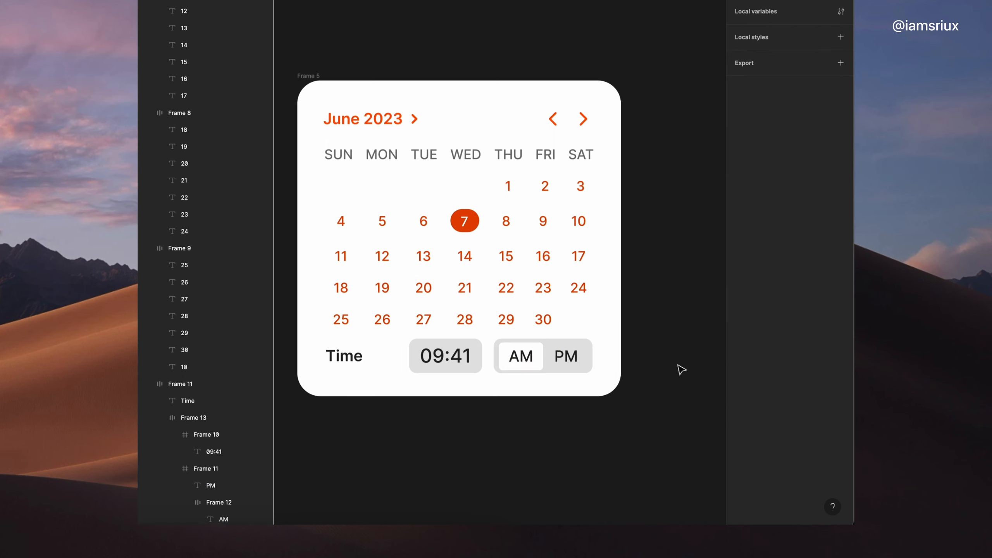
# Step: Set the Time row's horizontal and vertical padding to 8
pyautogui.click(443, 354)
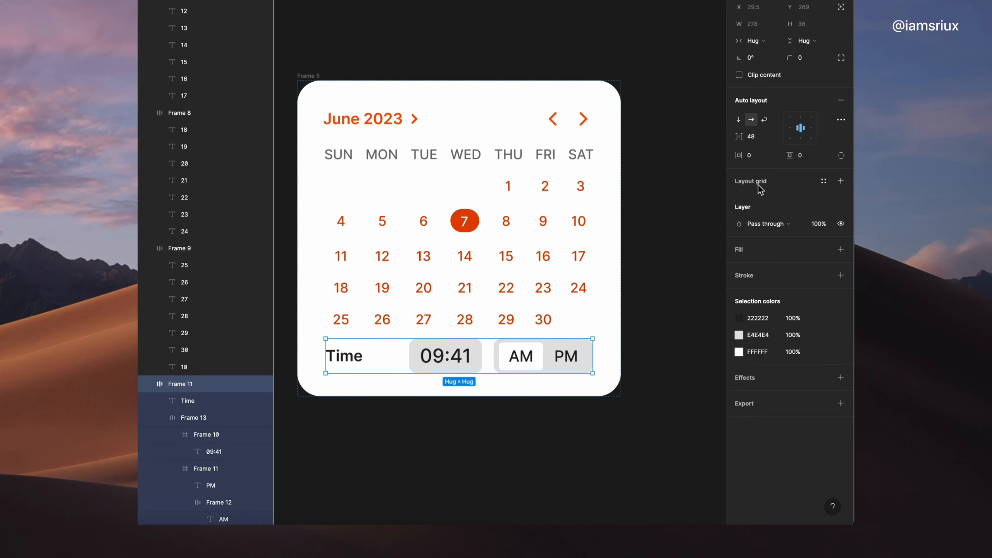
pyautogui.click(758, 155)
pyautogui.write('8')
pyautogui.click(802, 155)
pyautogui.write('8')
pyautogui.click(585, 445)
pyautogui.press('super+z')
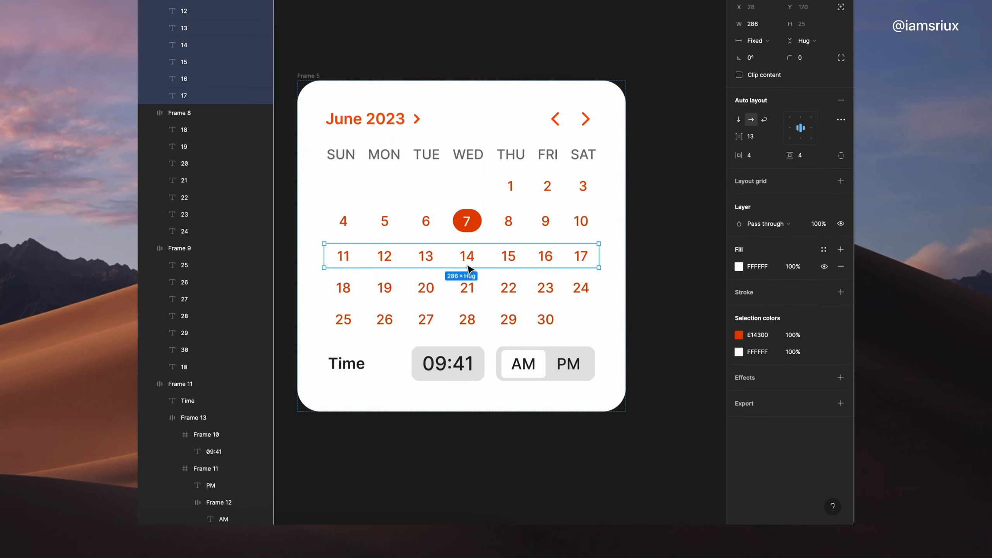
# Step: Group the weekday header and the five date rows together in a nested vertical auto layout
pyautogui.scroll(1, 379, 101)
pyautogui.click(492, 216)
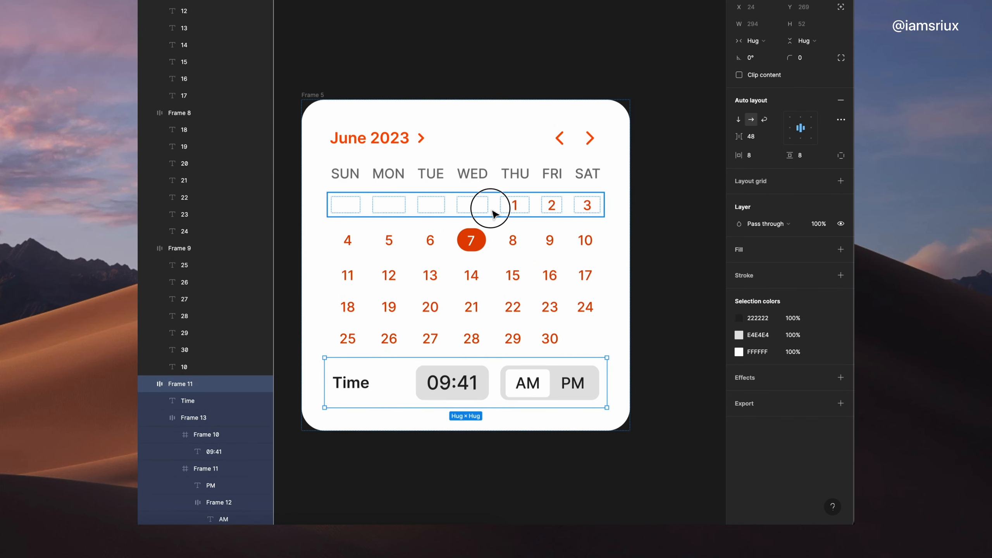
pyautogui.keyDown('shift'); pyautogui.click(525, 262); pyautogui.keyUp('shift')
pyautogui.keyDown('shift'); pyautogui.click(525, 280); pyautogui.keyUp('shift')
pyautogui.keyDown('shift'); pyautogui.click(523, 309); pyautogui.keyUp('shift')
pyautogui.keyDown('shift'); pyautogui.click(509, 342); pyautogui.keyUp('shift')
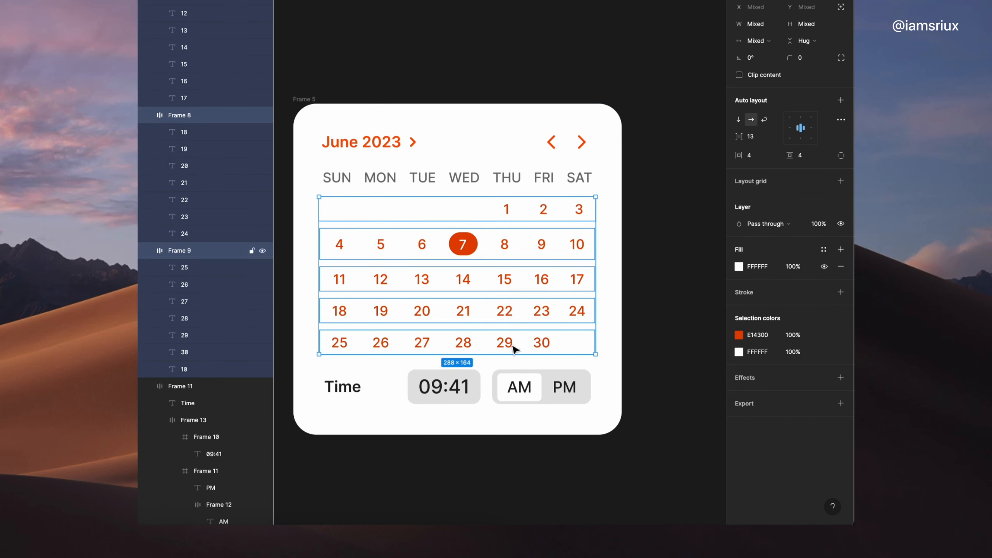
pyautogui.keyDown('shift'); pyautogui.click(499, 188); pyautogui.keyUp('shift')
pyautogui.click(841, 100)
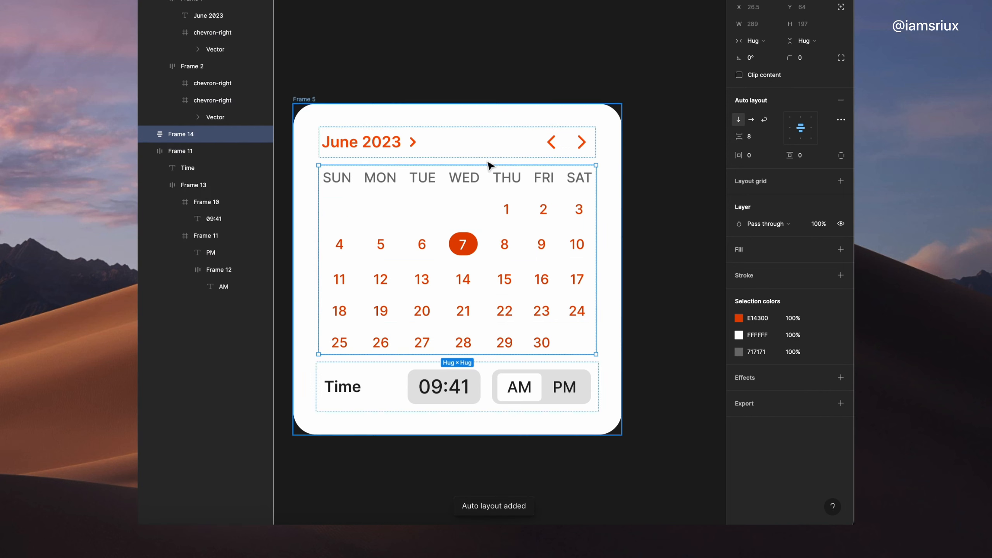
# Step: Set the vertical gap between the sections of the calendar card to 16
pyautogui.click(434, 151)
pyautogui.click(305, 100)
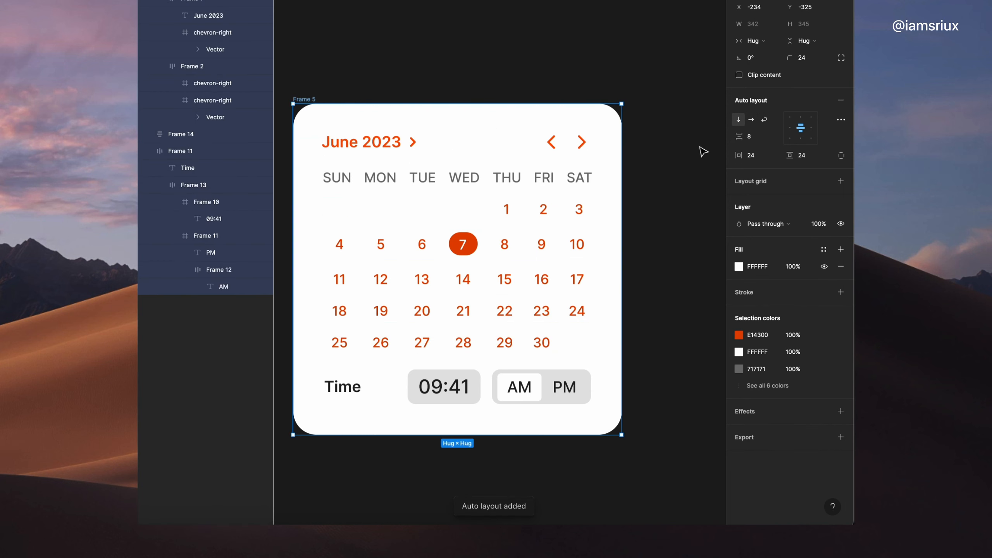
pyautogui.click(757, 137)
pyautogui.press('Return')
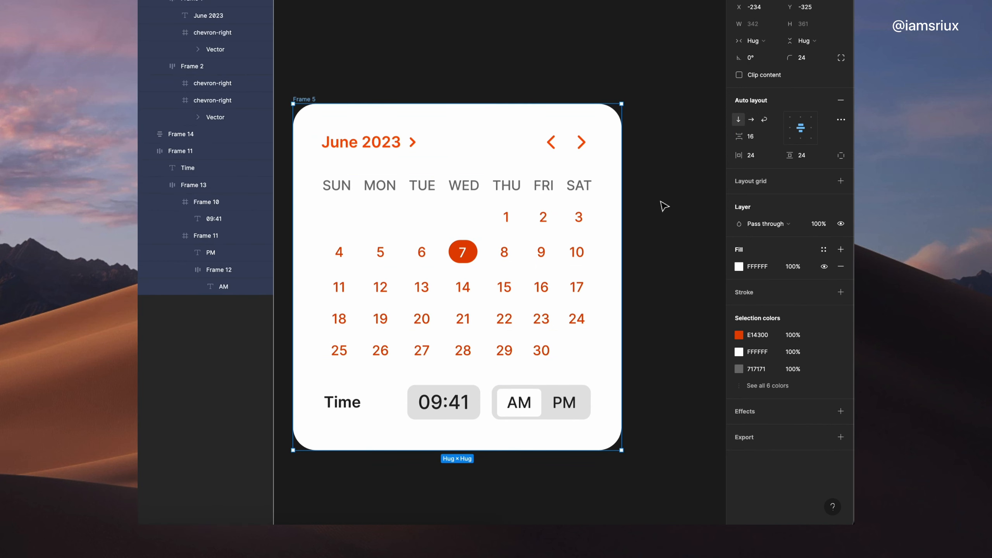
pyautogui.click(659, 205)
pyautogui.scroll(-2, 651, 204)
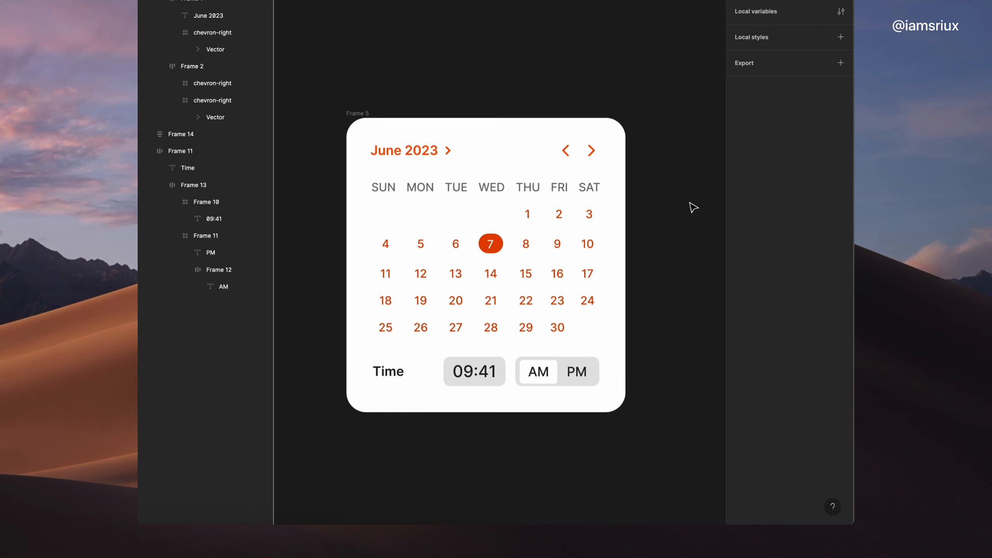